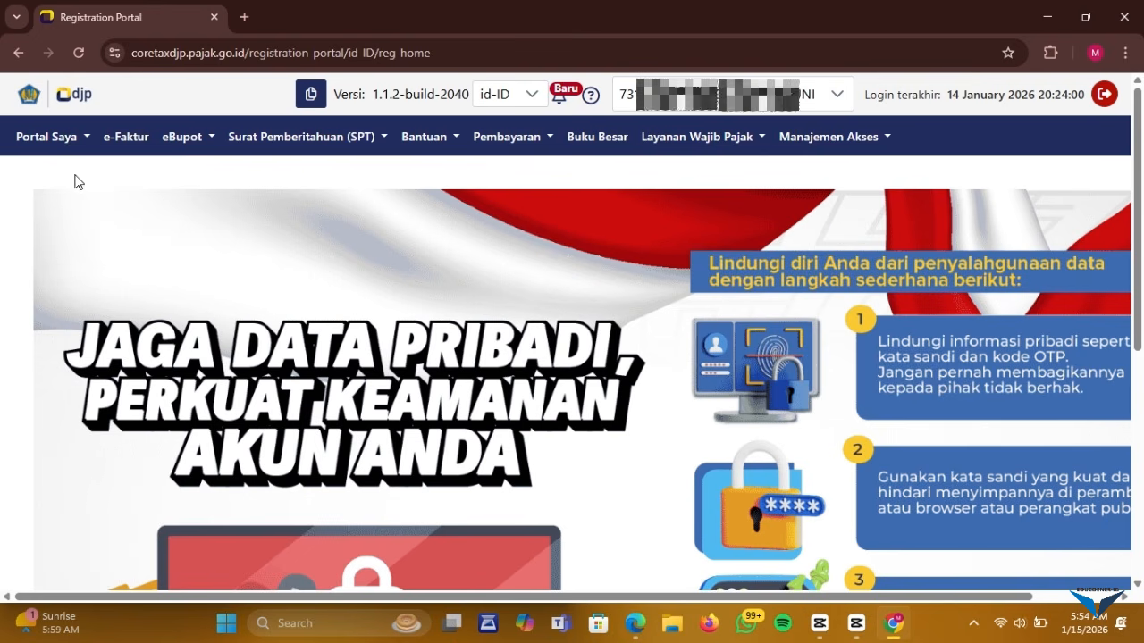
Open the Dokumen Saya page to look over the taxpayer's available tax documents
{"action": "left_click", "coordinate": [67, 139]}
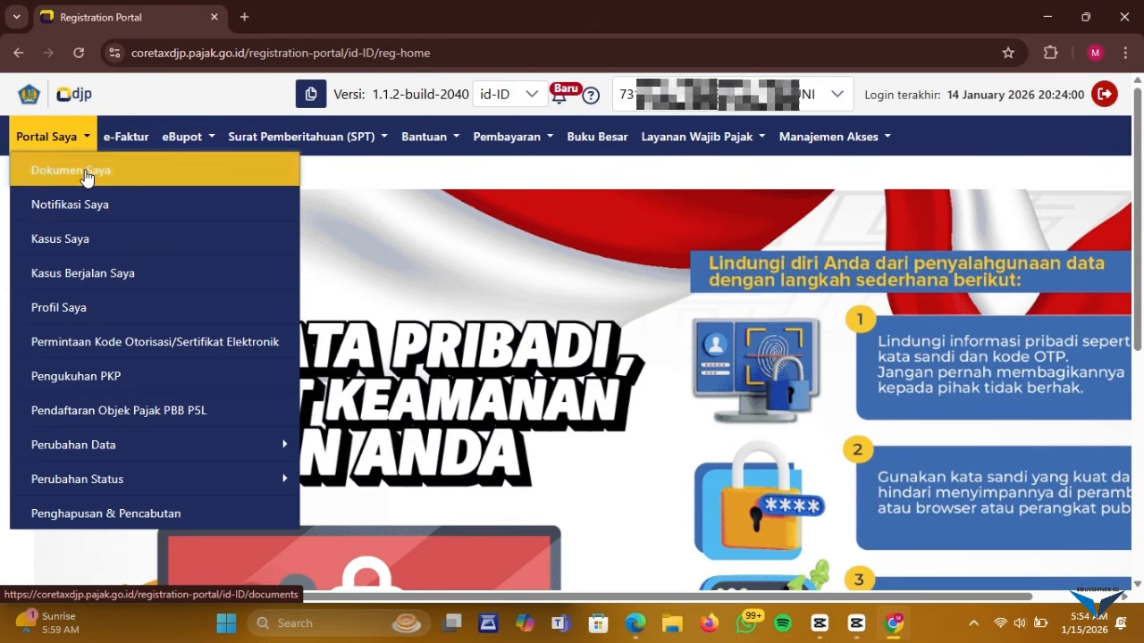
{"action": "left_click", "coordinate": [87, 177]}
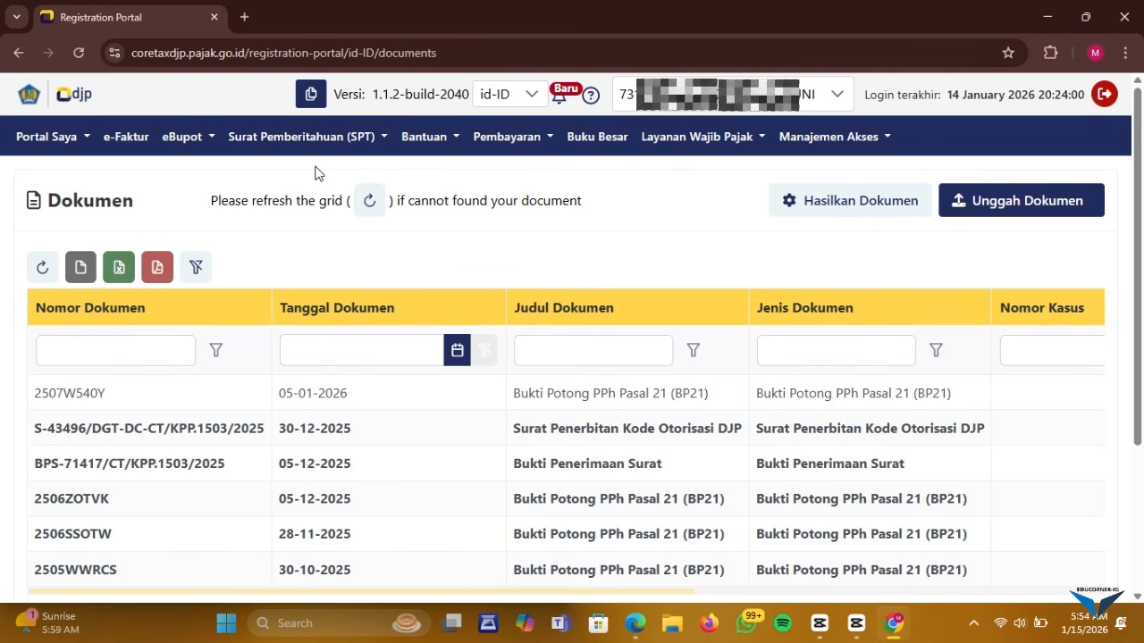
Start a new SPT draft from the Surat Pemberitahuan (SPT) page, choosing PPh Orang Pribadi as the tax type
{"action": "left_click", "coordinate": [355, 143]}
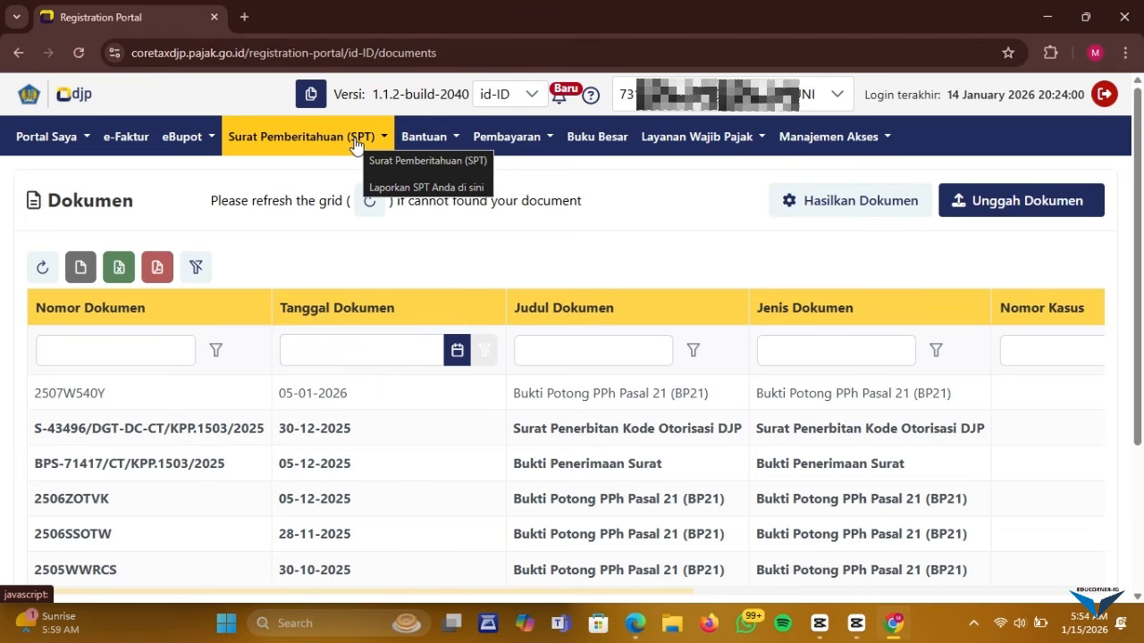
{"action": "left_click", "coordinate": [357, 142]}
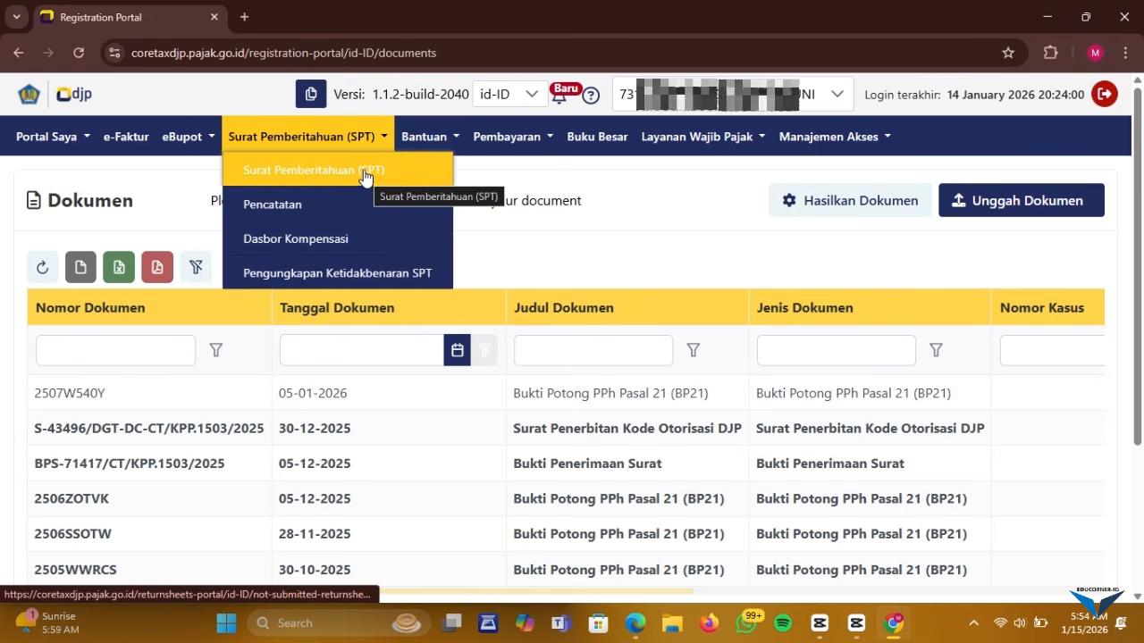
{"action": "left_click", "coordinate": [368, 183]}
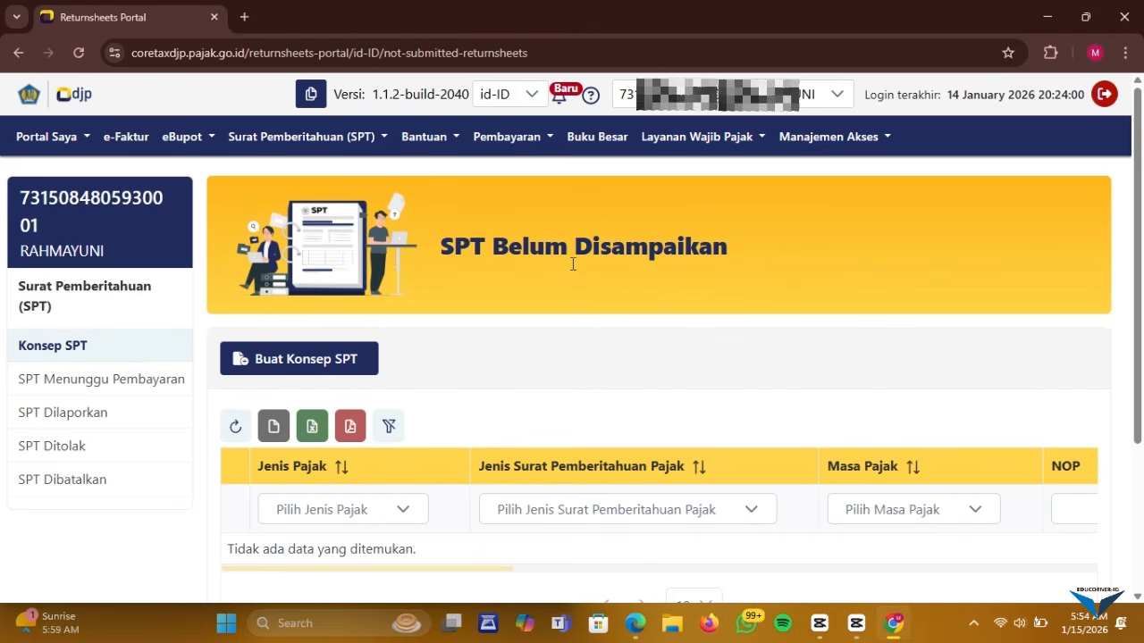
{"action": "left_click", "coordinate": [324, 362]}
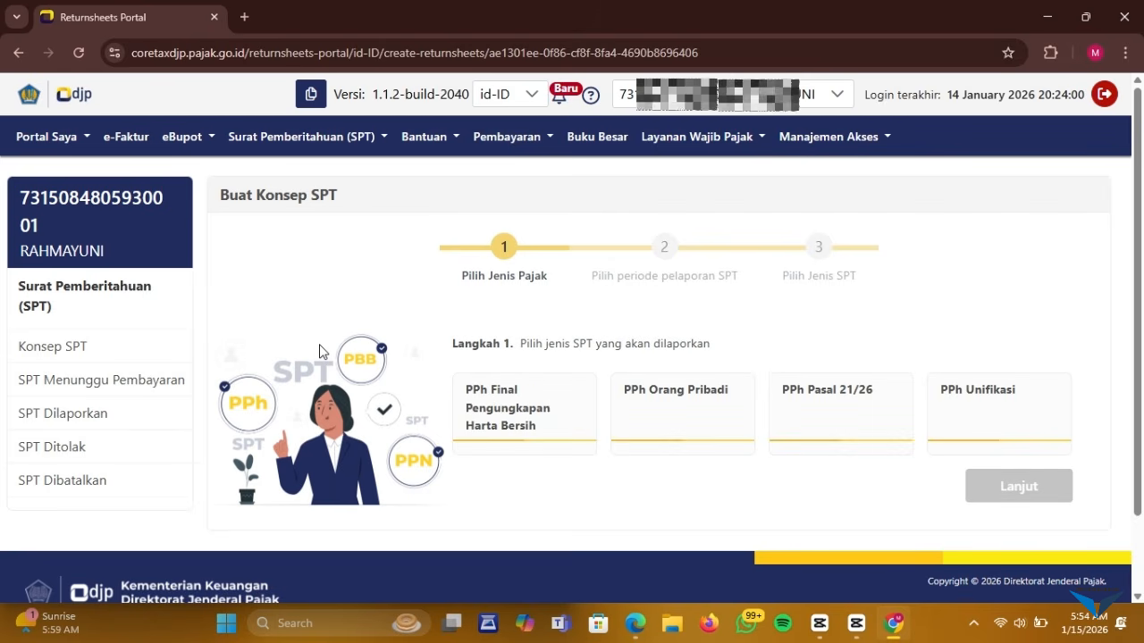
{"action": "left_click", "coordinate": [655, 433]}
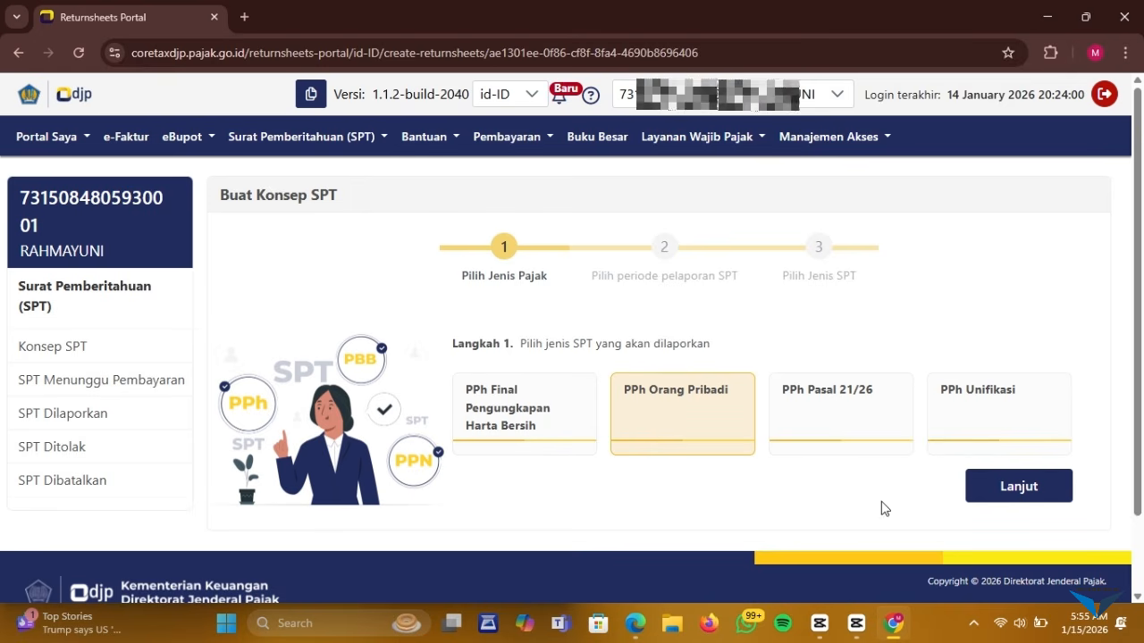
{"action": "left_click", "coordinate": [1044, 498]}
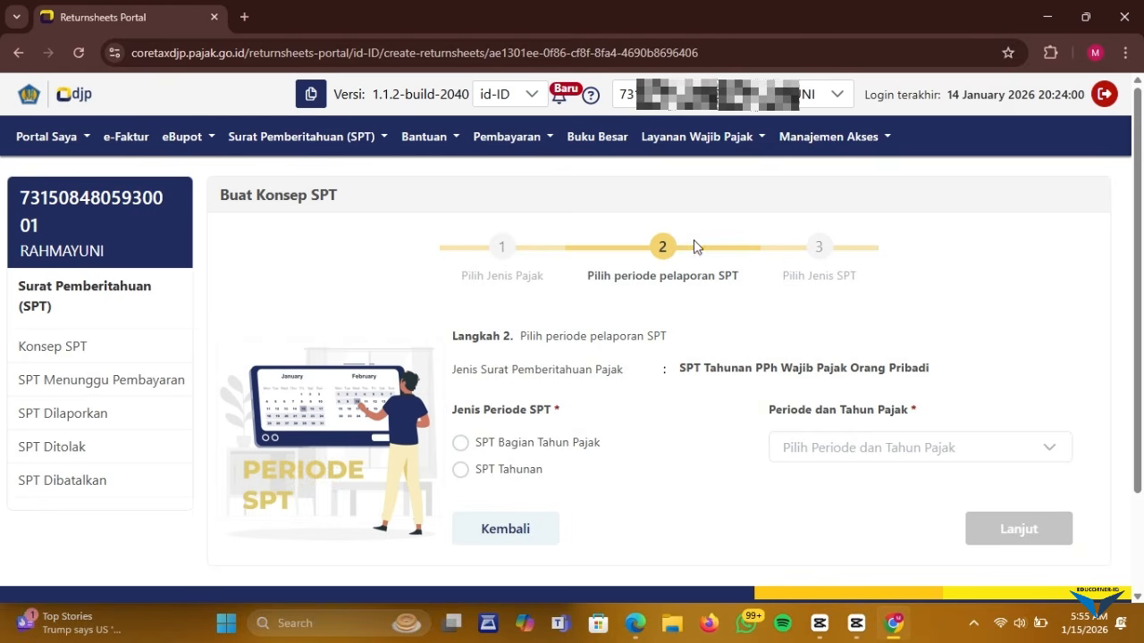
Set the draft's reporting period to SPT Tahunan for Januari - Desember 2025 and continue to the SPT model stage
{"action": "left_click", "coordinate": [519, 479]}
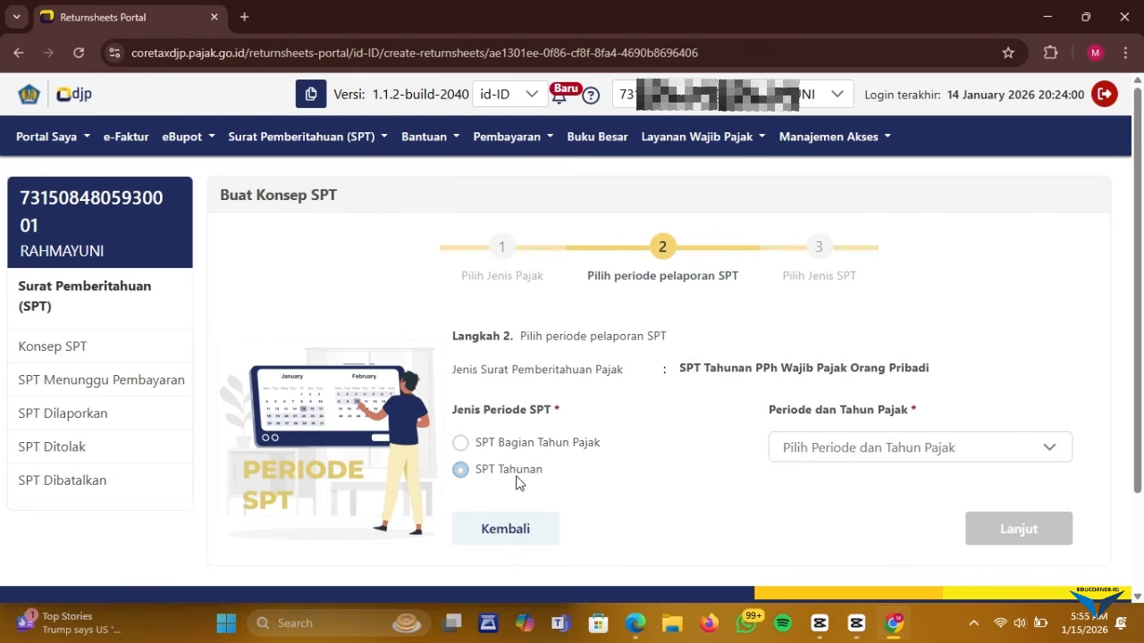
{"action": "left_click", "coordinate": [924, 458]}
{"action": "left_click", "coordinate": [912, 529]}
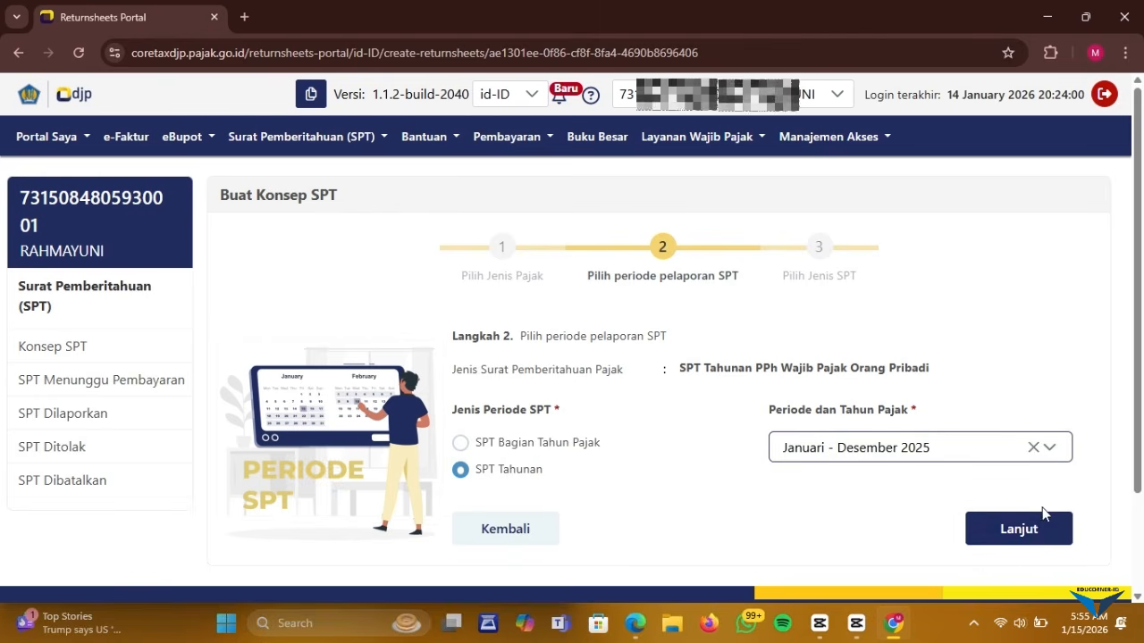
{"action": "left_click", "coordinate": [1018, 529]}
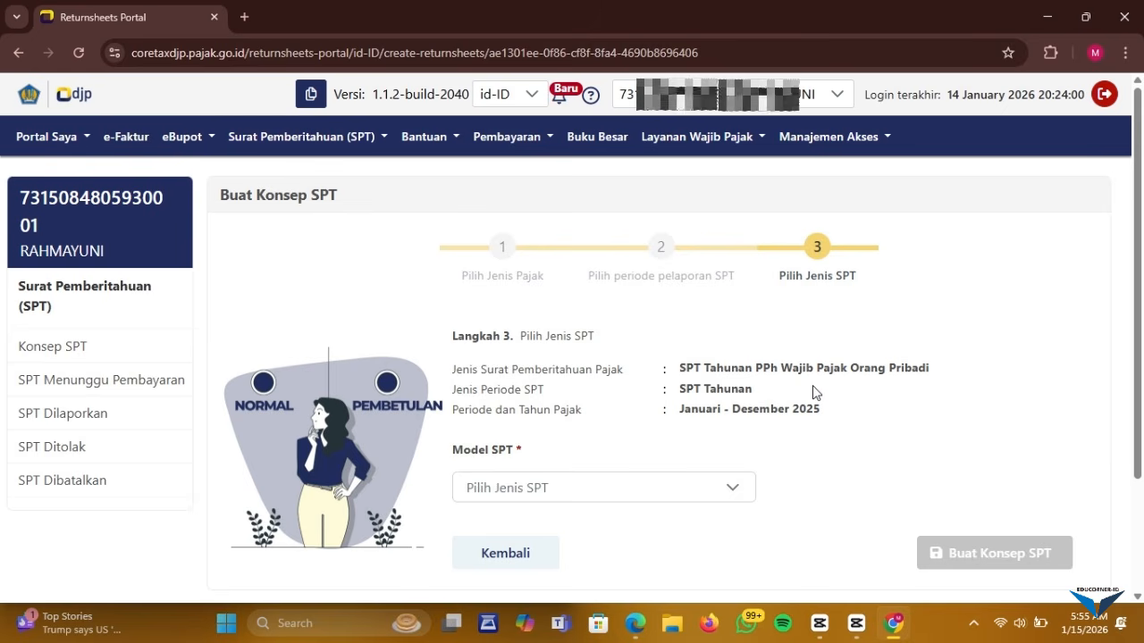
Choose Normal as the SPT model and create the SPT draft
{"action": "left_click", "coordinate": [731, 491]}
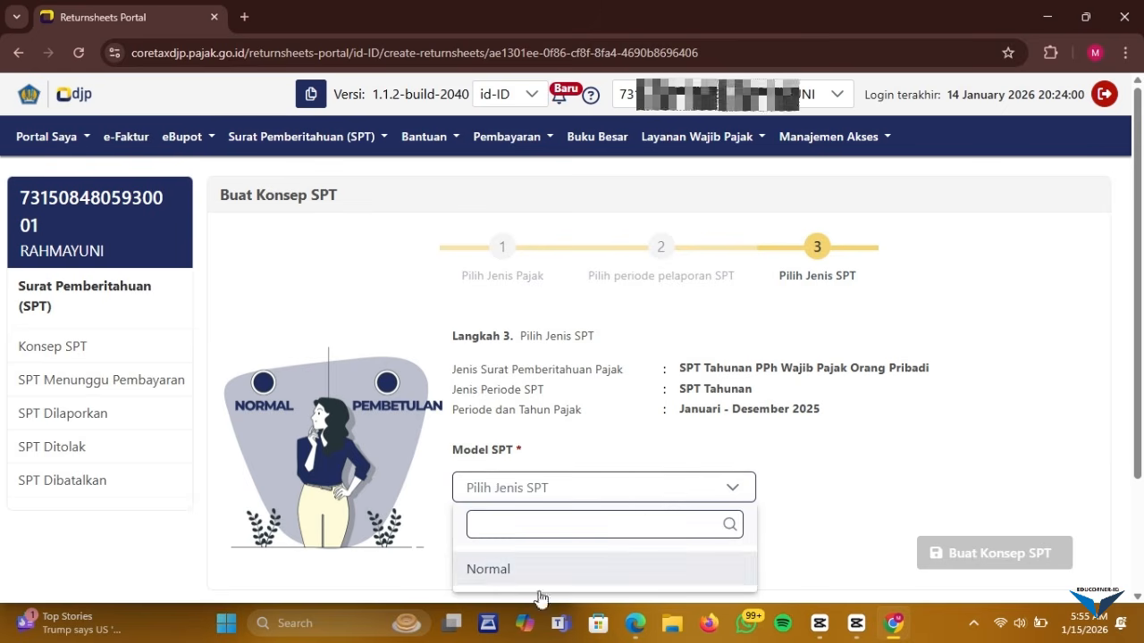
{"action": "left_click", "coordinate": [496, 571]}
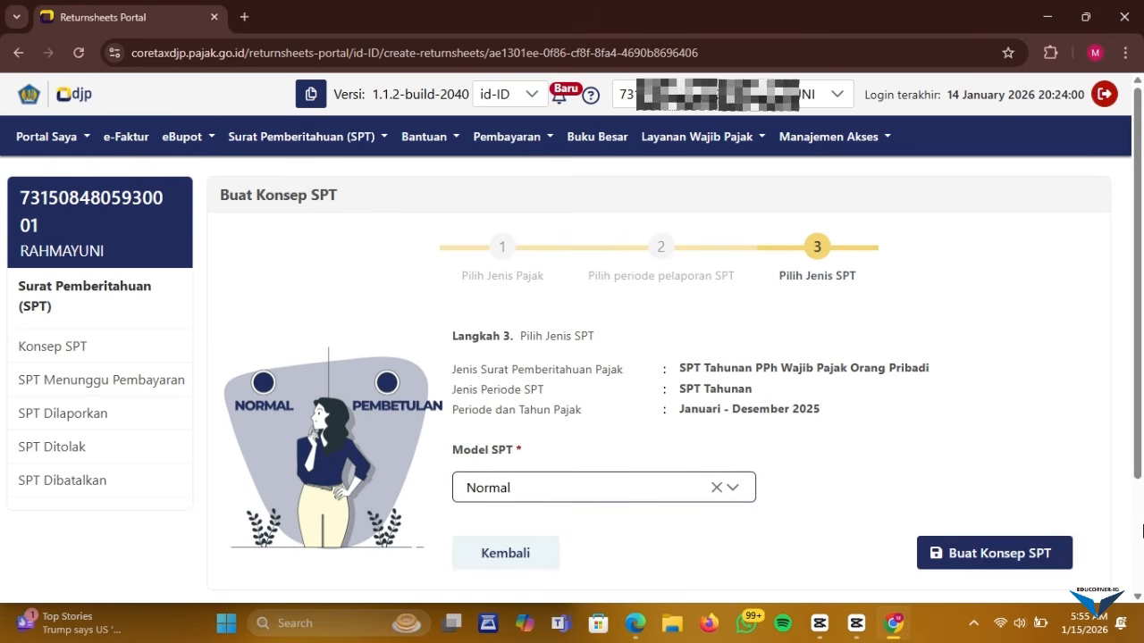
{"action": "left_click", "coordinate": [1039, 563]}
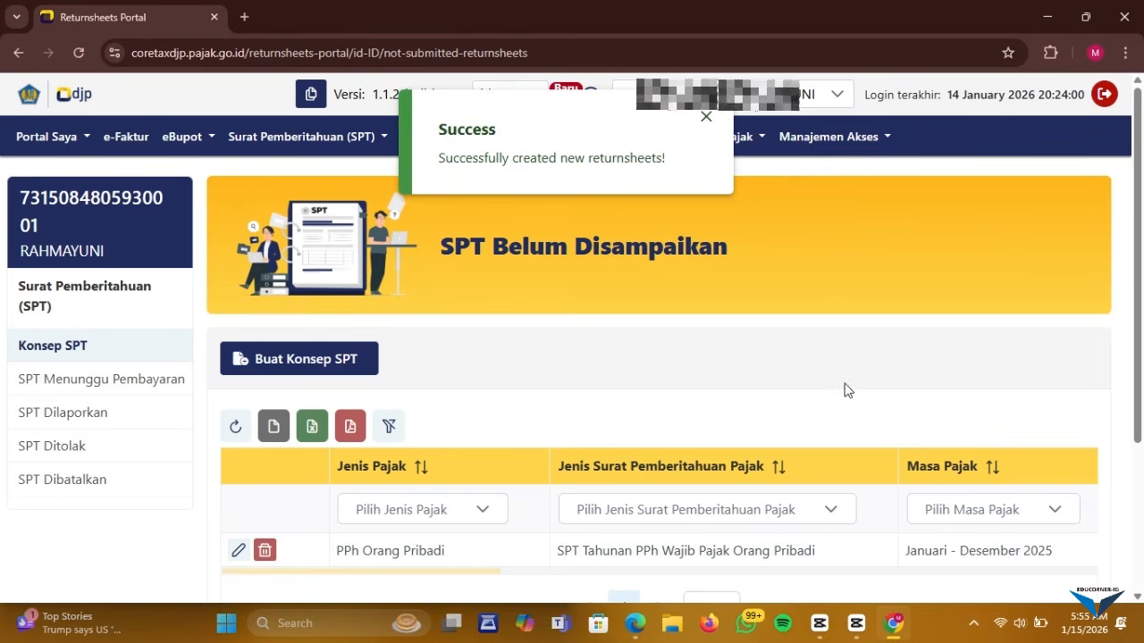
Open the PPh Orang Pribadi draft for editing and set Sumber Penghasilan to Pekerjaan
{"action": "scroll", "coordinate": [846, 336], "scroll_direction": "down", "scroll_amount": 1}
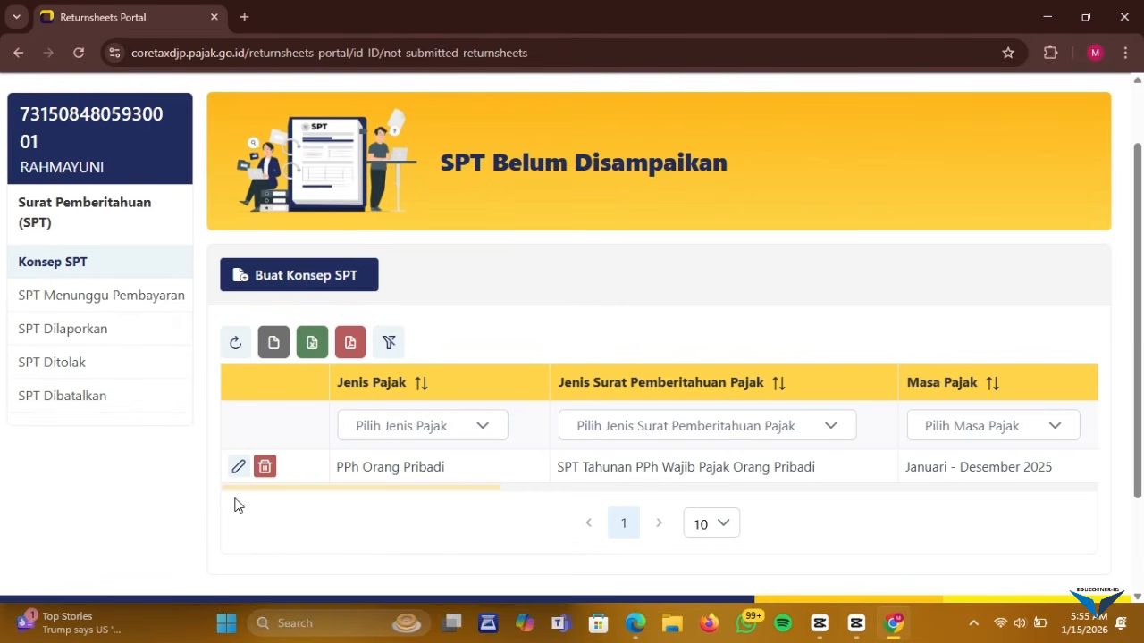
{"action": "left_click", "coordinate": [237, 468]}
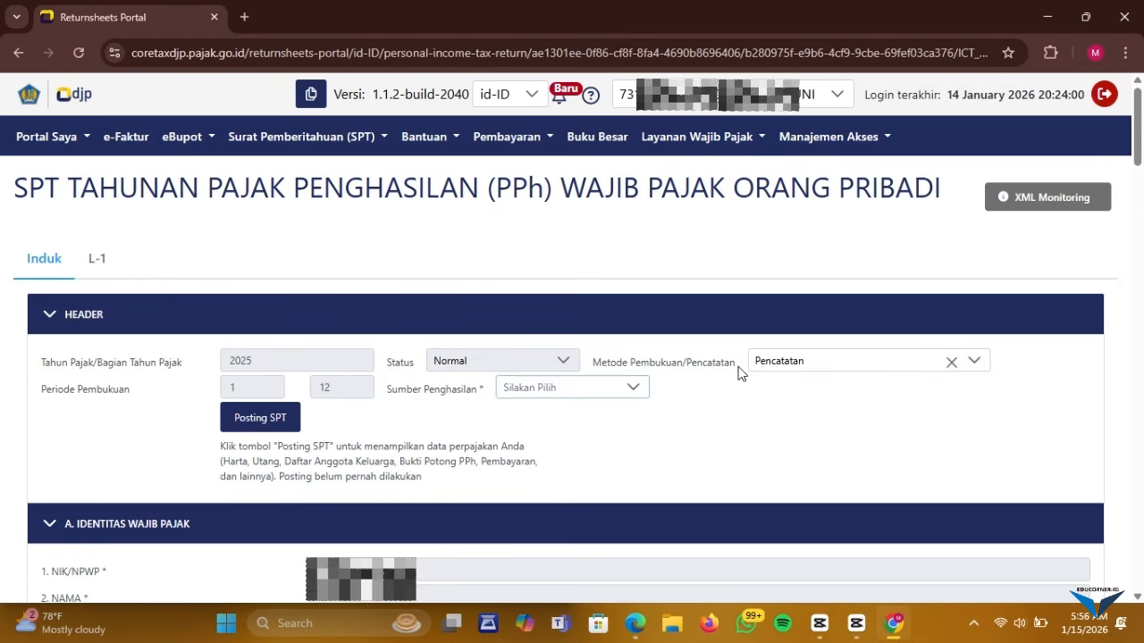
{"action": "left_click", "coordinate": [628, 389]}
{"action": "left_click", "coordinate": [553, 506]}
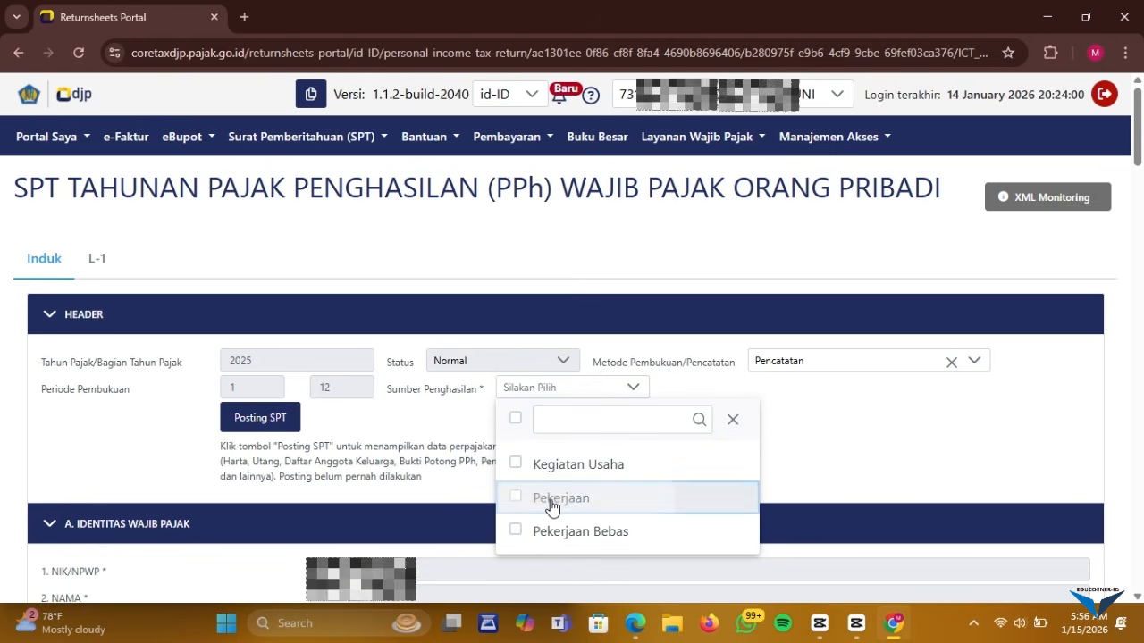
{"action": "left_click", "coordinate": [858, 454]}
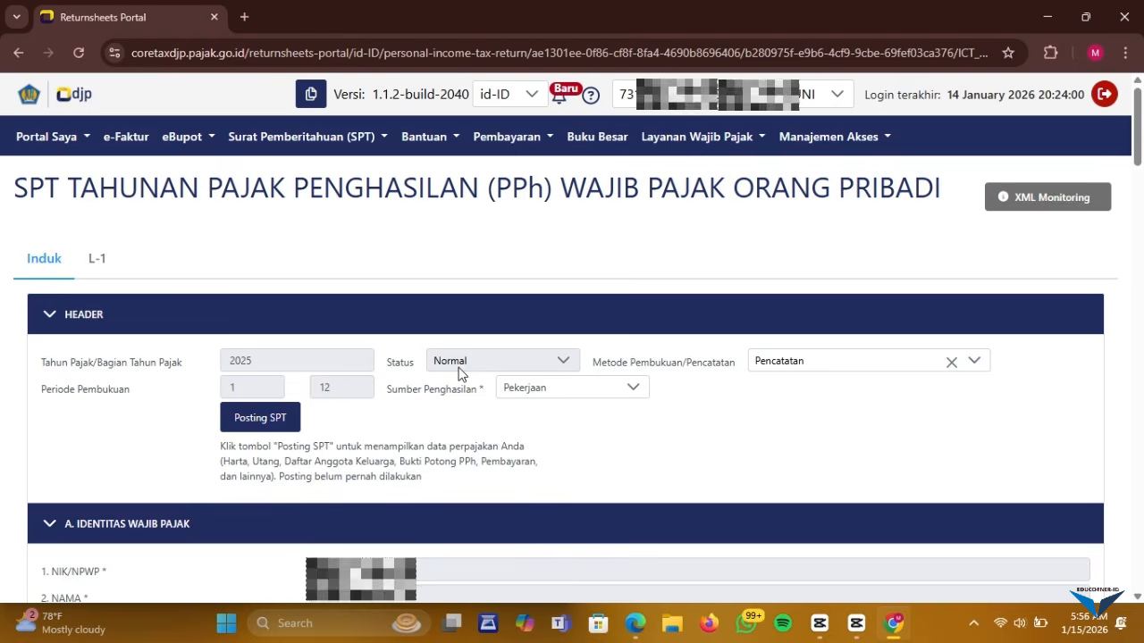
In section B, Ikhtisar Penghasilan Neto, answer Ya to 1.a and Tidak to 1.b.1, 1.c and 1.d
{"action": "scroll", "coordinate": [458, 374], "scroll_direction": "down", "scroll_amount": 3}
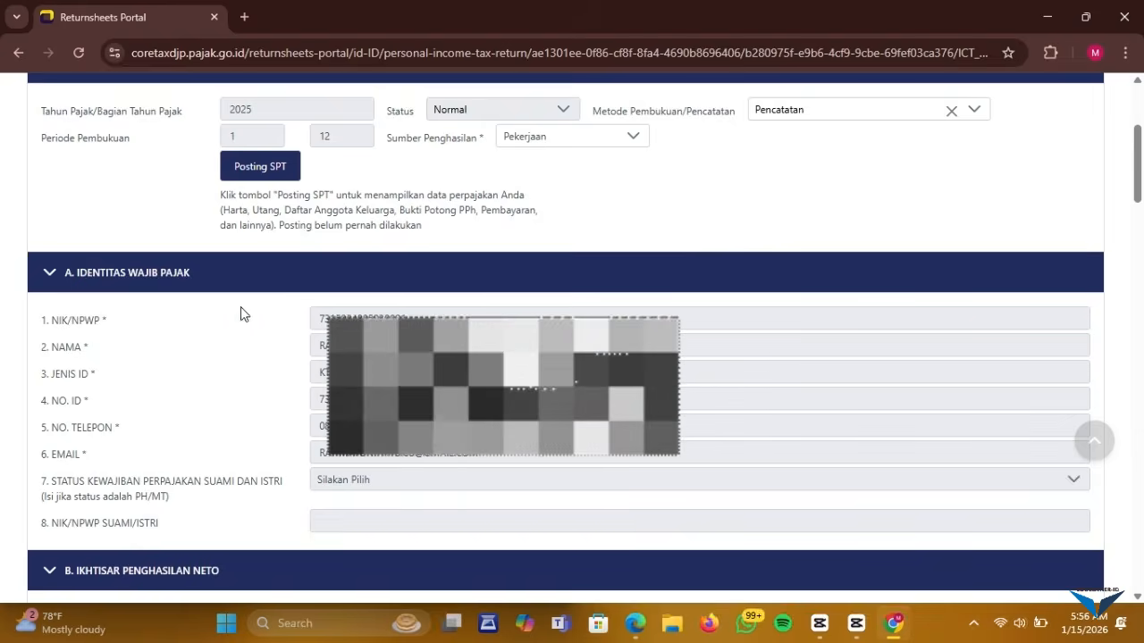
{"action": "scroll", "coordinate": [247, 289], "scroll_direction": "down", "scroll_amount": 2}
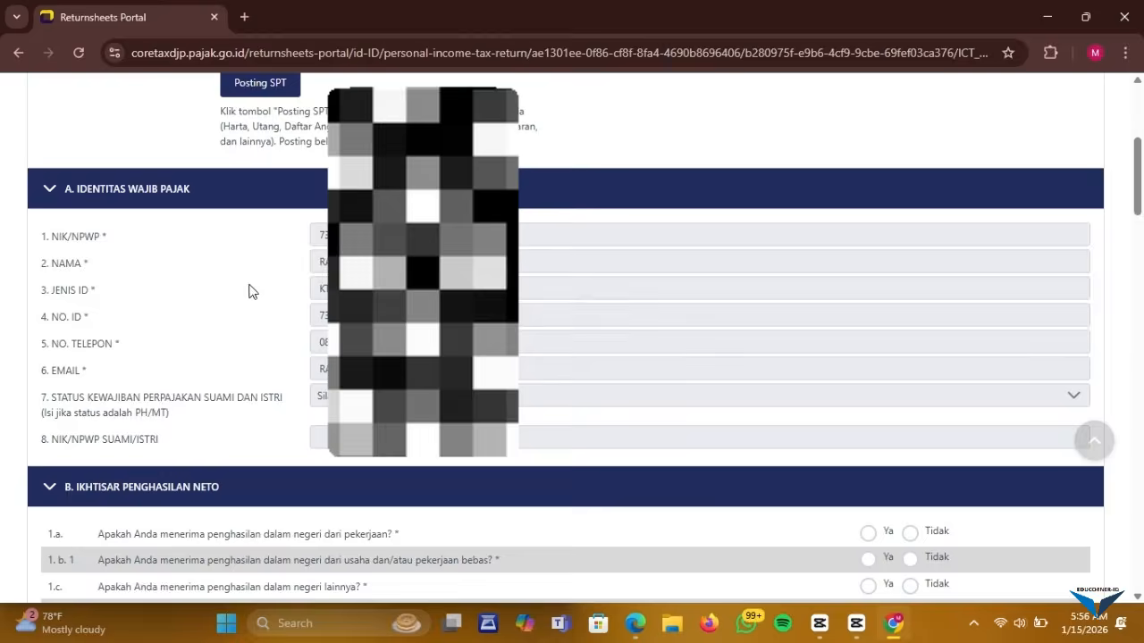
{"action": "scroll", "coordinate": [259, 275], "scroll_direction": "down", "scroll_amount": 3}
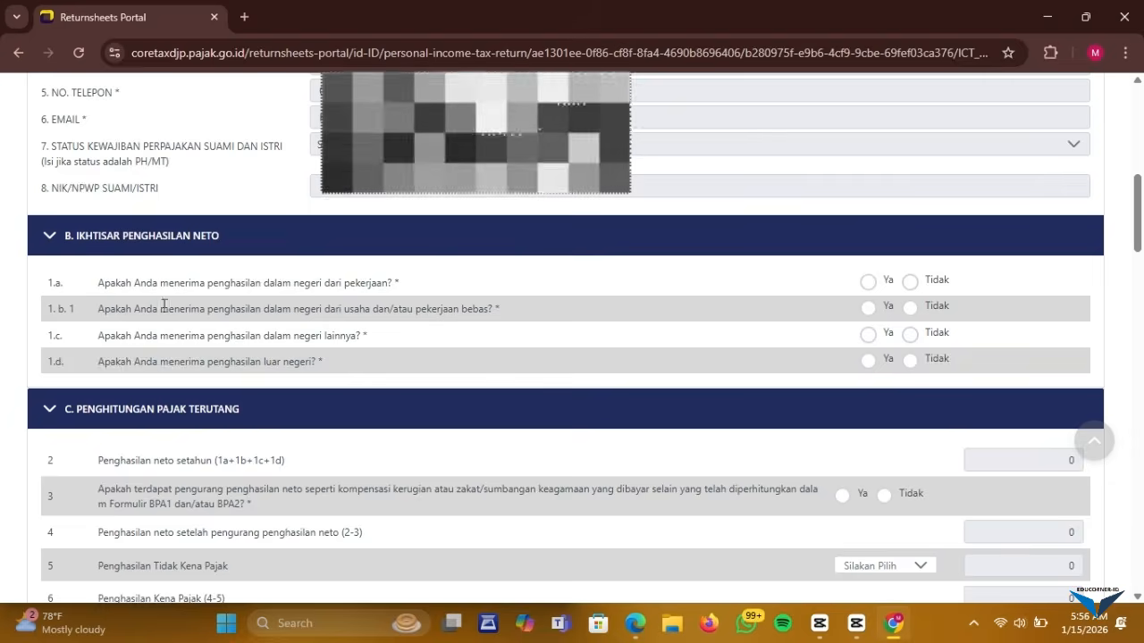
{"action": "left_click", "coordinate": [868, 283]}
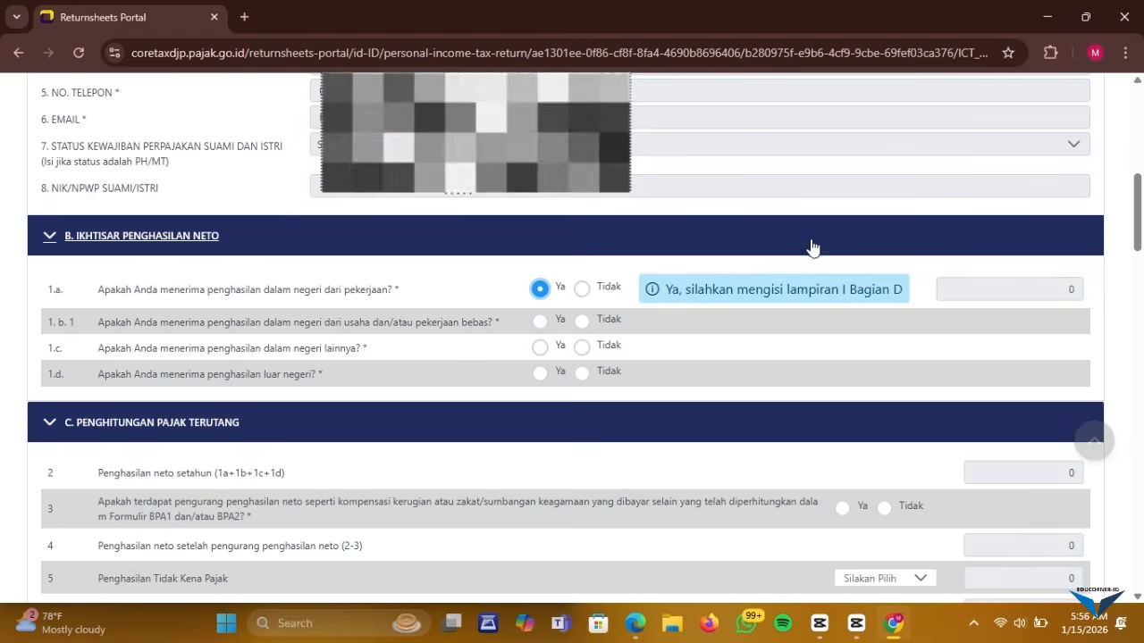
{"action": "left_click", "coordinate": [581, 323]}
{"action": "left_click", "coordinate": [579, 362]}
{"action": "left_click", "coordinate": [579, 404]}
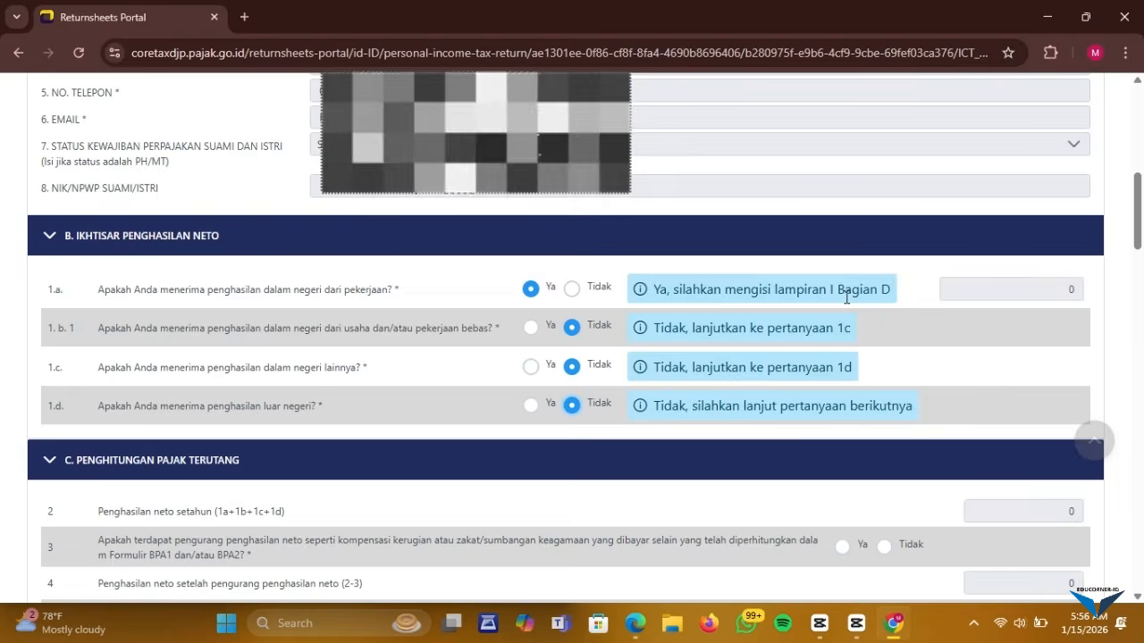
In attachment L-1, collapse sections A (Harta), B (Utang) and C (Daftar Anggota Keluarga) to reach section D
{"action": "scroll", "coordinate": [822, 403], "scroll_direction": "up", "scroll_amount": 10}
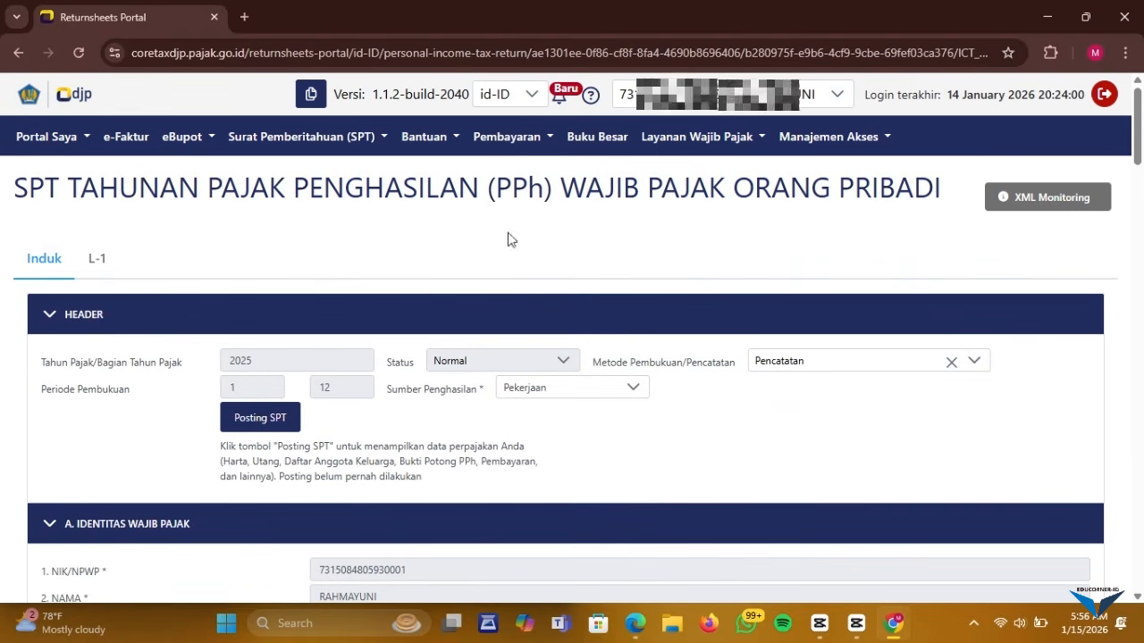
{"action": "left_click", "coordinate": [98, 265]}
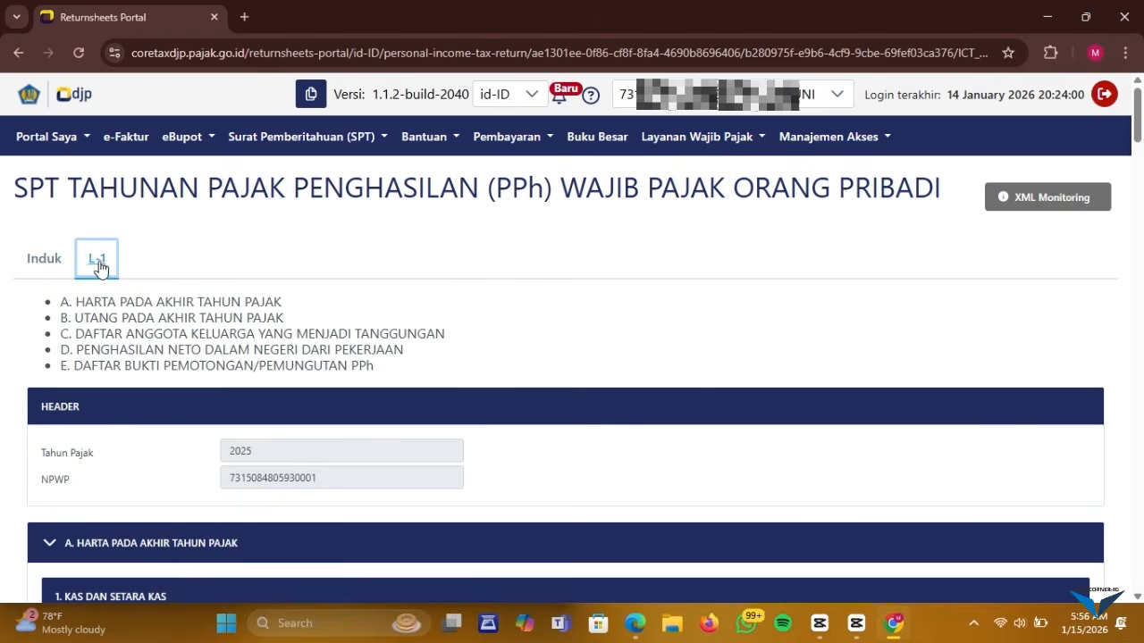
{"action": "scroll", "coordinate": [442, 246], "scroll_direction": "down", "scroll_amount": 1}
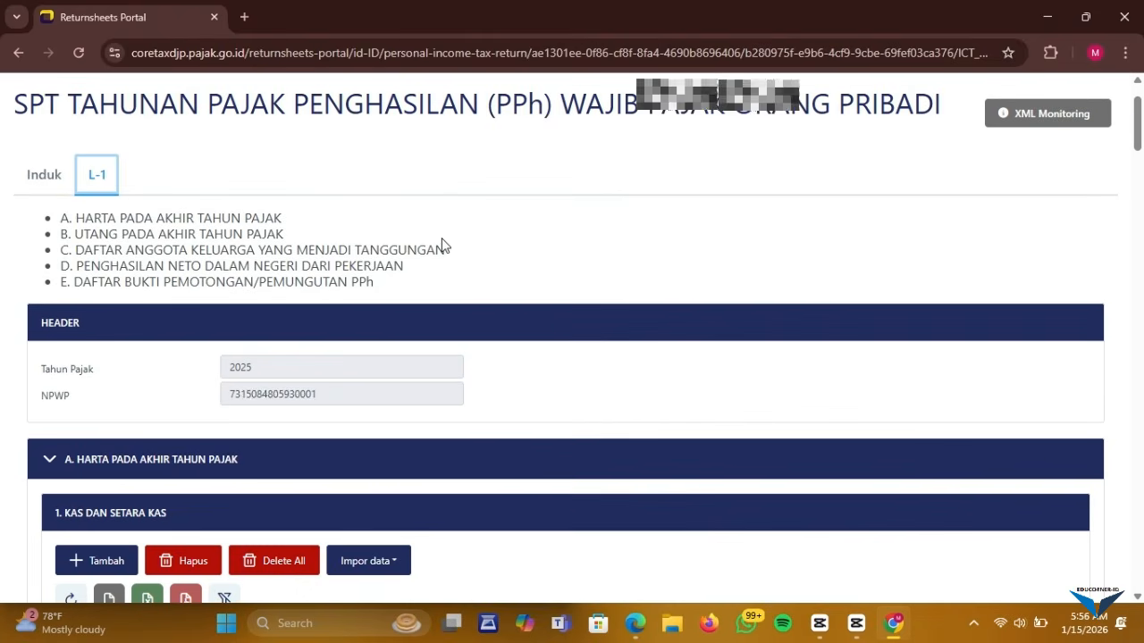
{"action": "left_click", "coordinate": [95, 458]}
{"action": "scroll", "coordinate": [106, 429], "scroll_direction": "down", "scroll_amount": 1}
{"action": "left_click", "coordinate": [106, 418]}
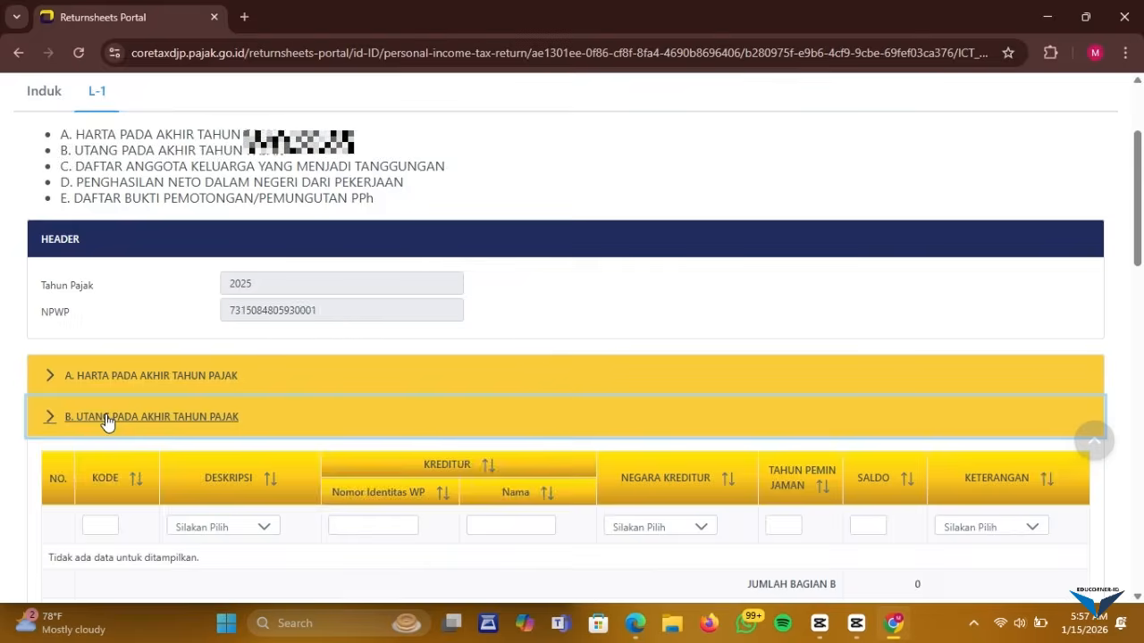
{"action": "scroll", "coordinate": [105, 420], "scroll_direction": "down", "scroll_amount": 2}
{"action": "left_click", "coordinate": [120, 301]}
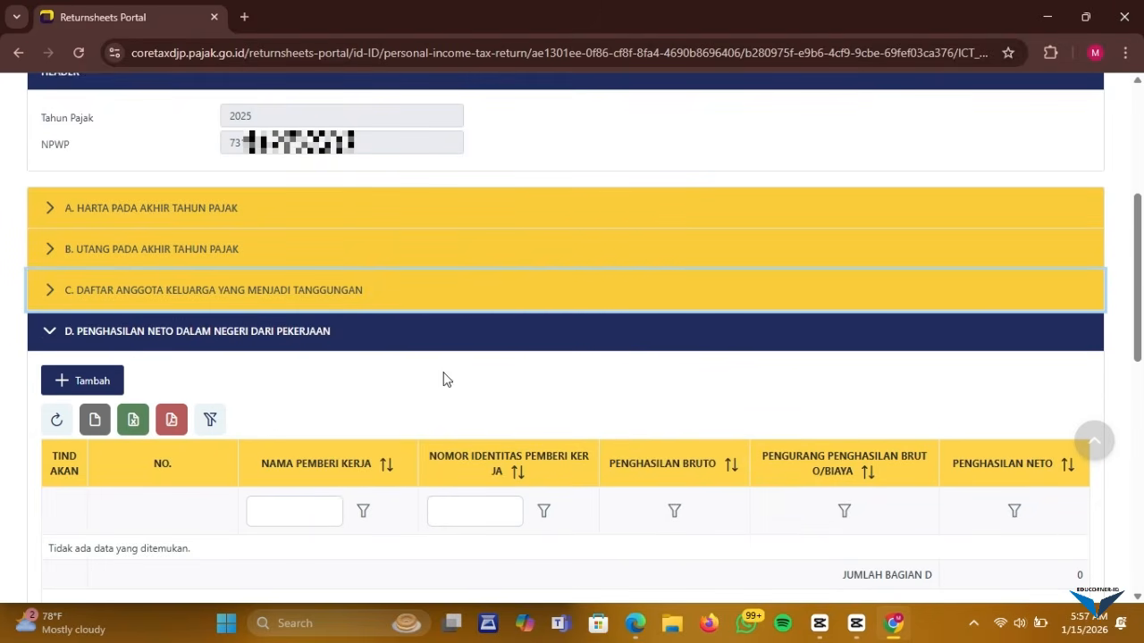
Start a new employment income entry in section D and place the form beside the A2 withholding slip PDF
{"action": "left_click", "coordinate": [84, 383]}
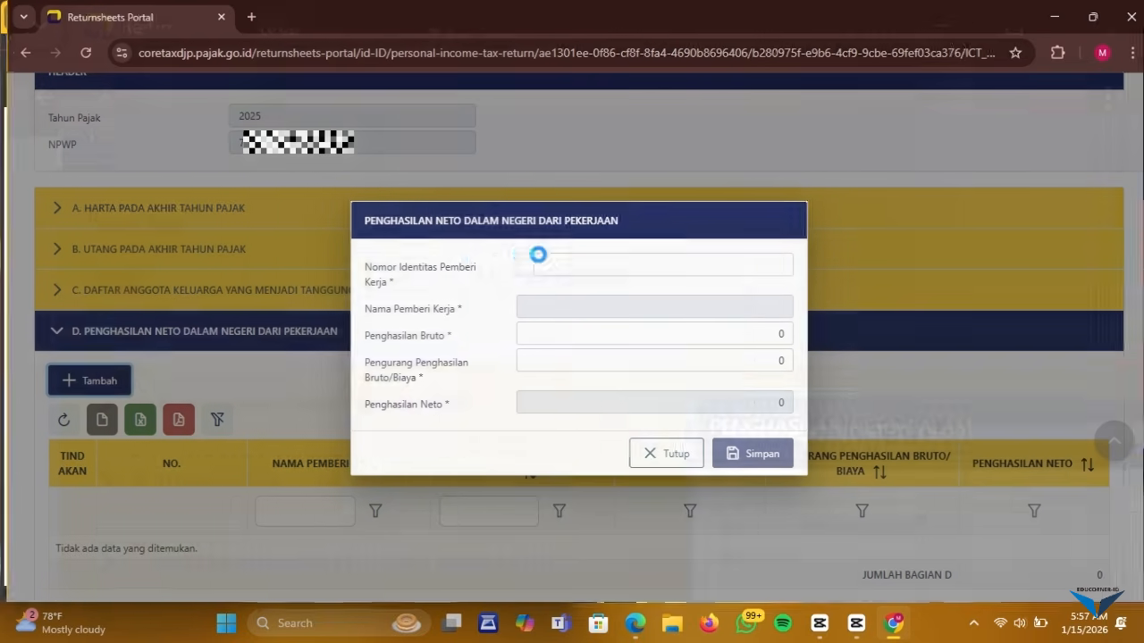
{"action": "key", "text": "super+Right"}
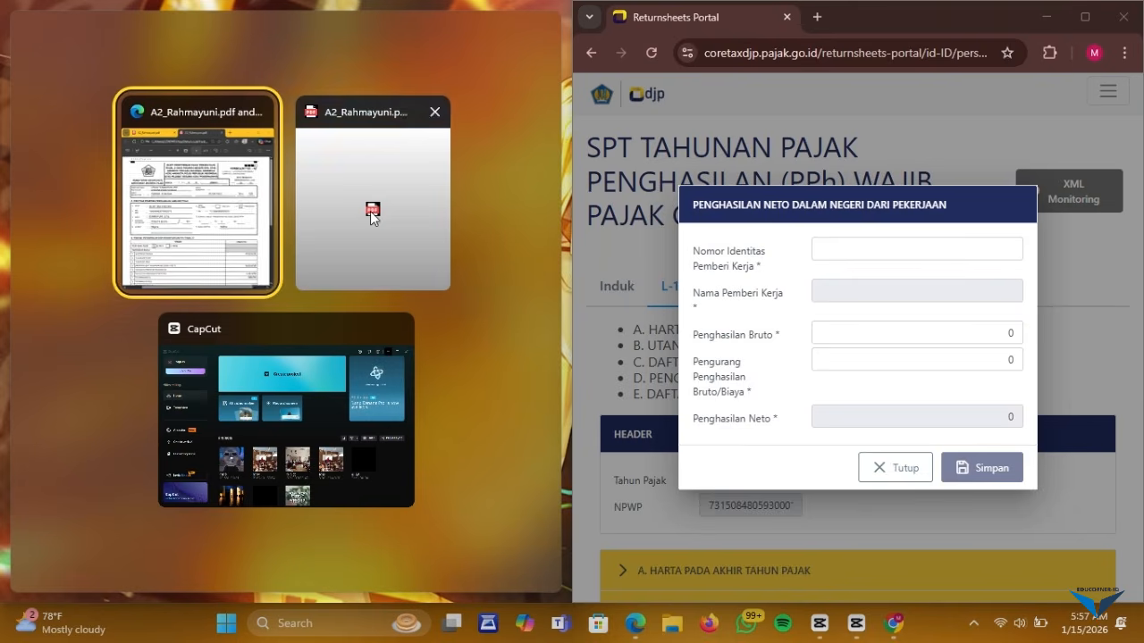
{"action": "left_click", "coordinate": [191, 243]}
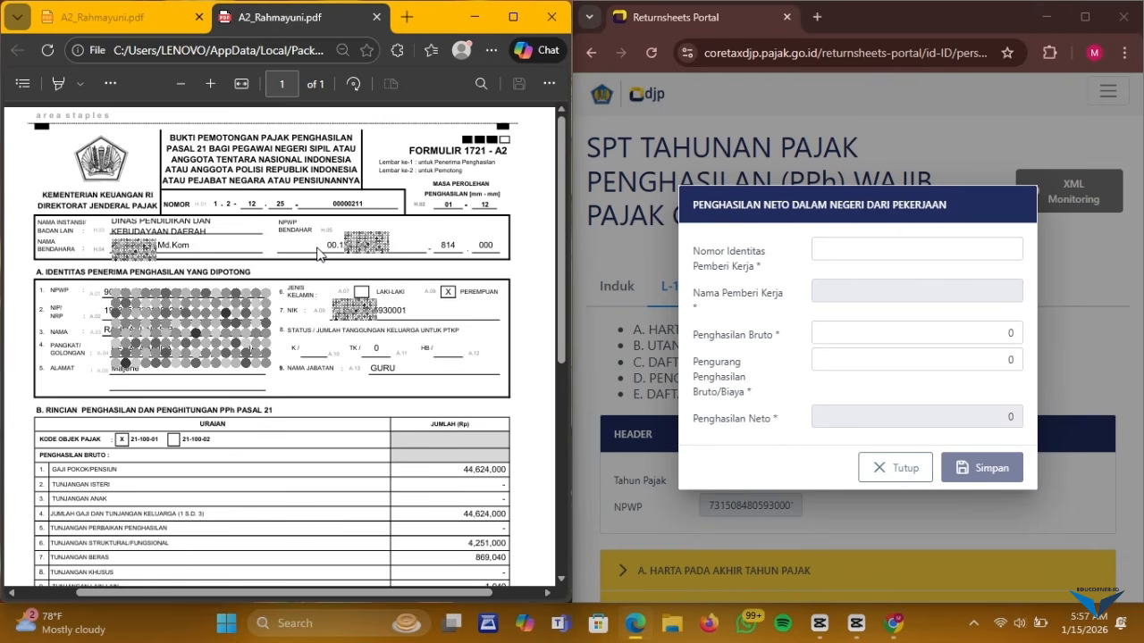
Fill in the employer's identity number and the employer name, Dinas Pendidikan dan Kebudayaan, using the saved entries
{"action": "left_click", "coordinate": [844, 253]}
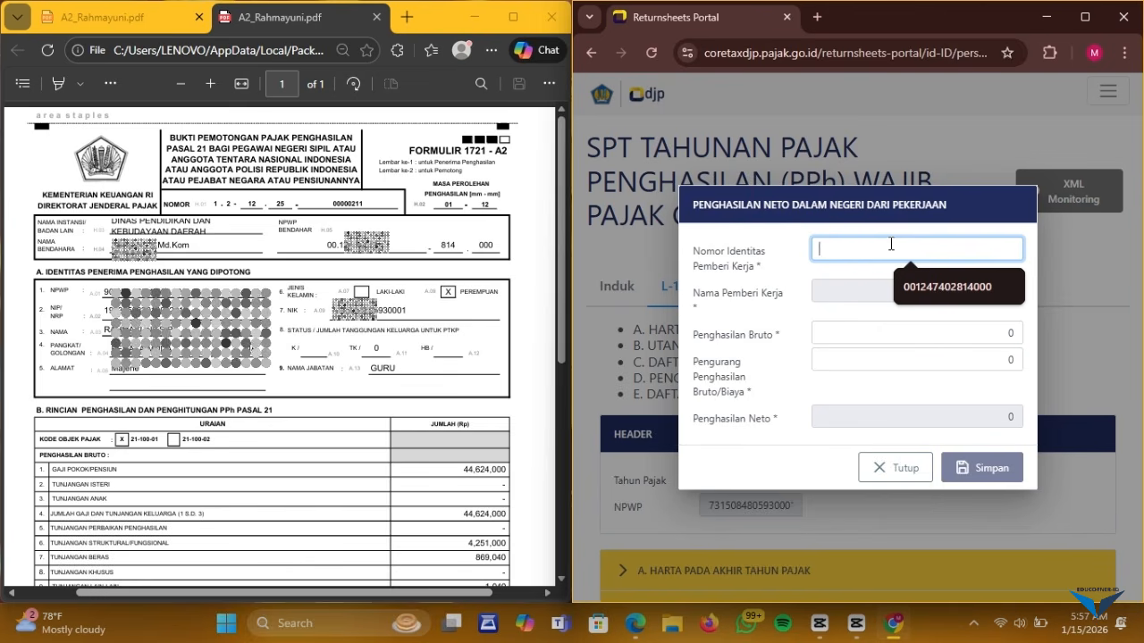
{"action": "left_click", "coordinate": [949, 286]}
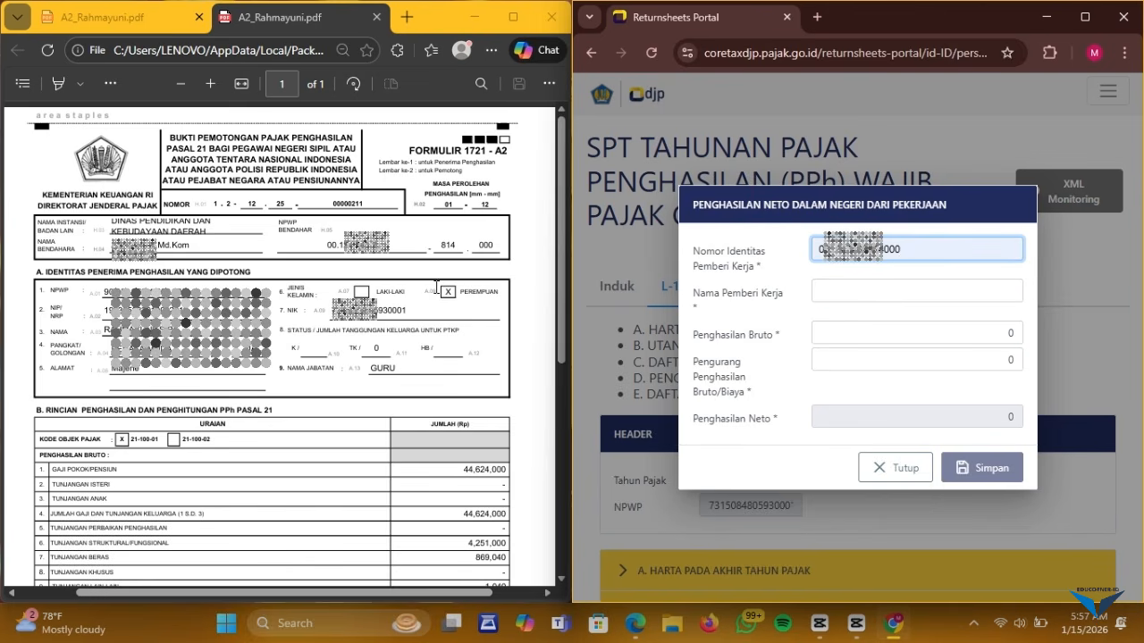
{"action": "left_click", "coordinate": [854, 294]}
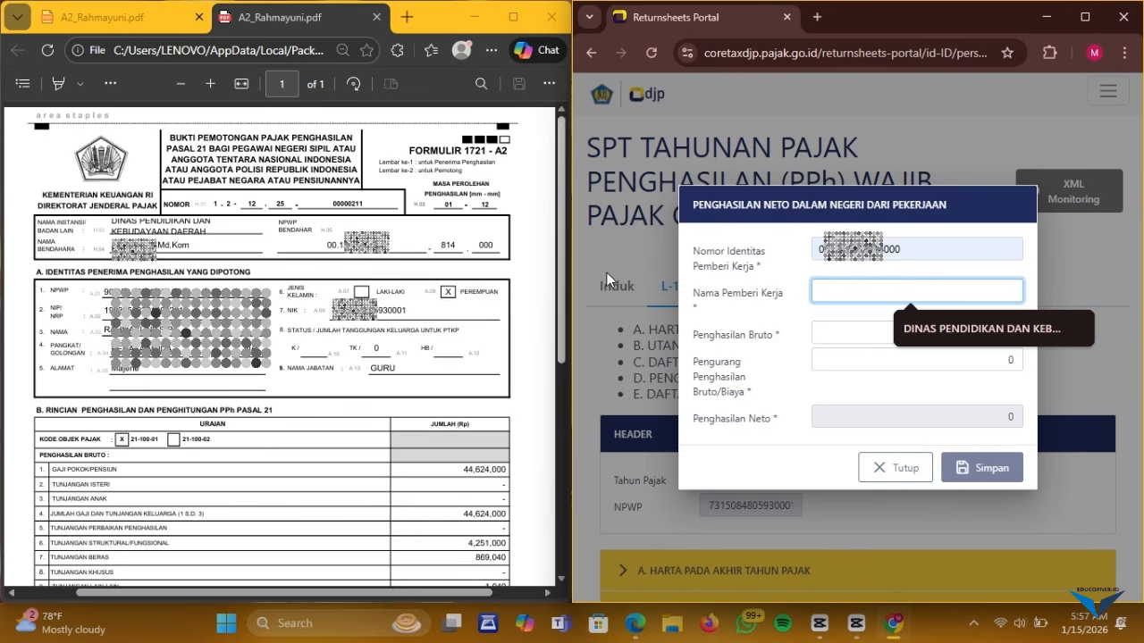
{"action": "left_click", "coordinate": [902, 329]}
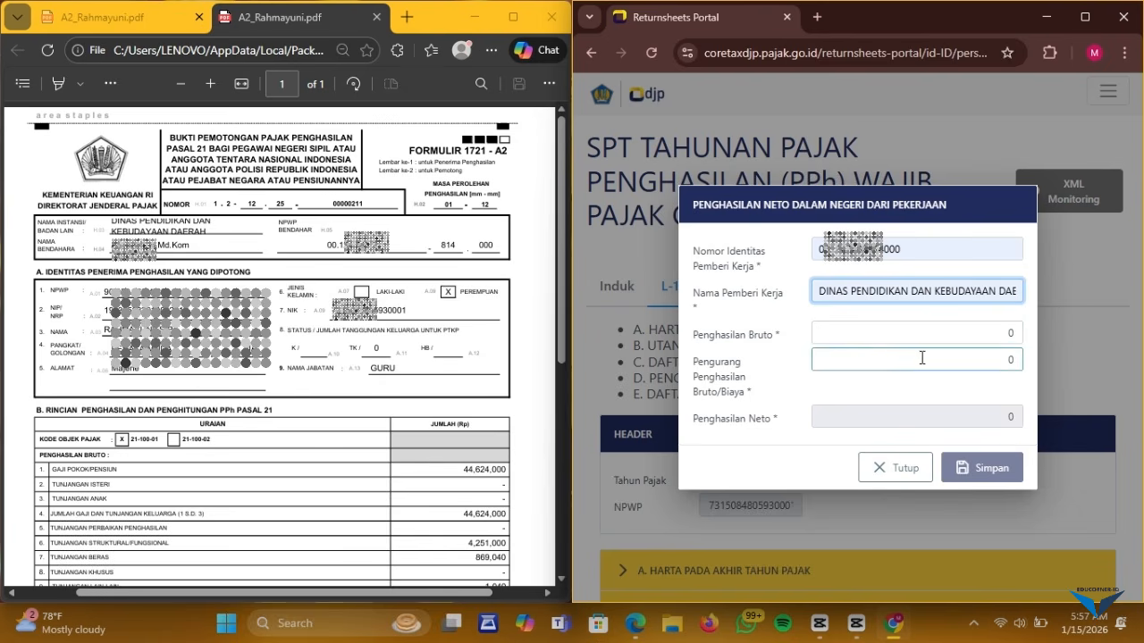
Set Penghasilan Bruto to 49.745.080, the total gross income shown on line 11 of the A2 slip
{"action": "left_click", "coordinate": [910, 338]}
{"action": "left_click", "coordinate": [906, 338]}
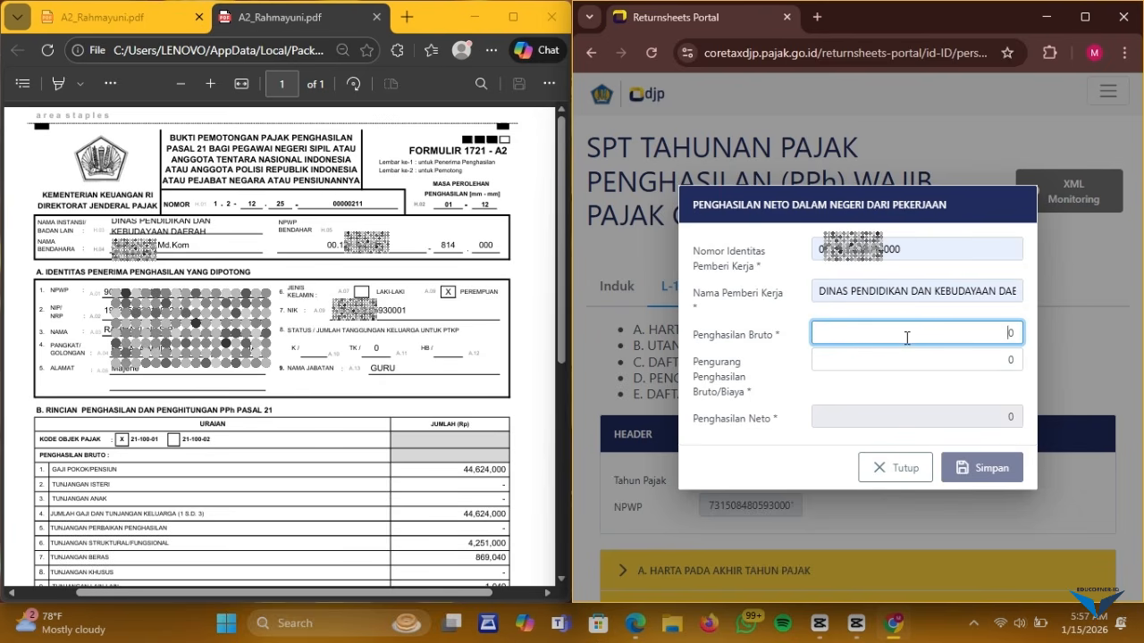
{"action": "scroll", "coordinate": [426, 351], "scroll_direction": "down", "scroll_amount": 5}
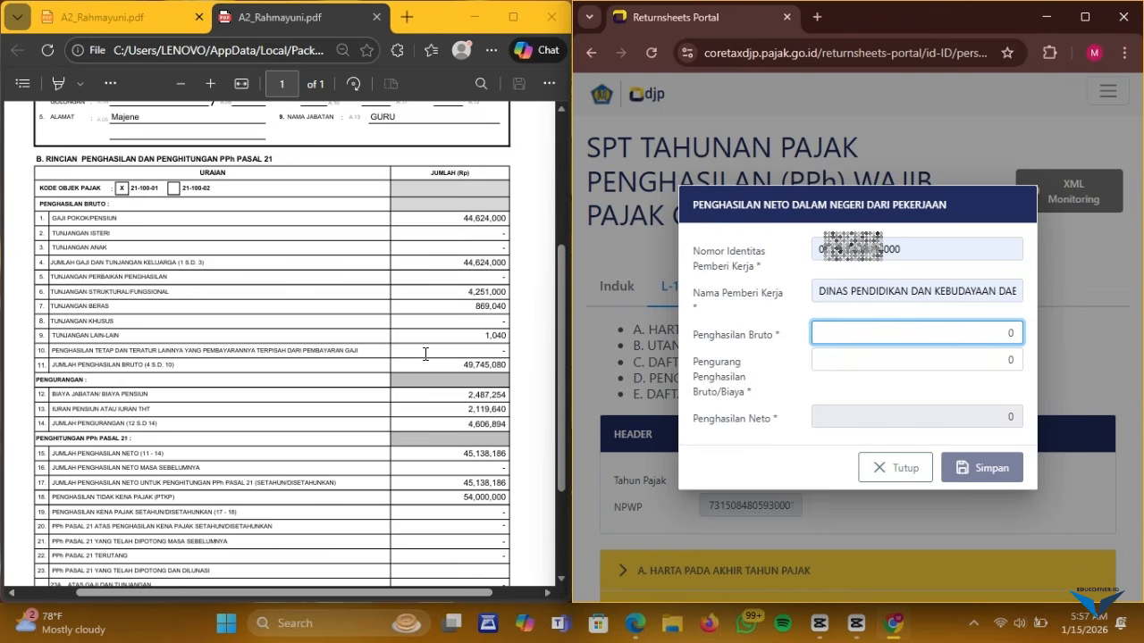
{"action": "left_click_drag", "start_coordinate": [562, 354], "coordinate": [566, 392]}
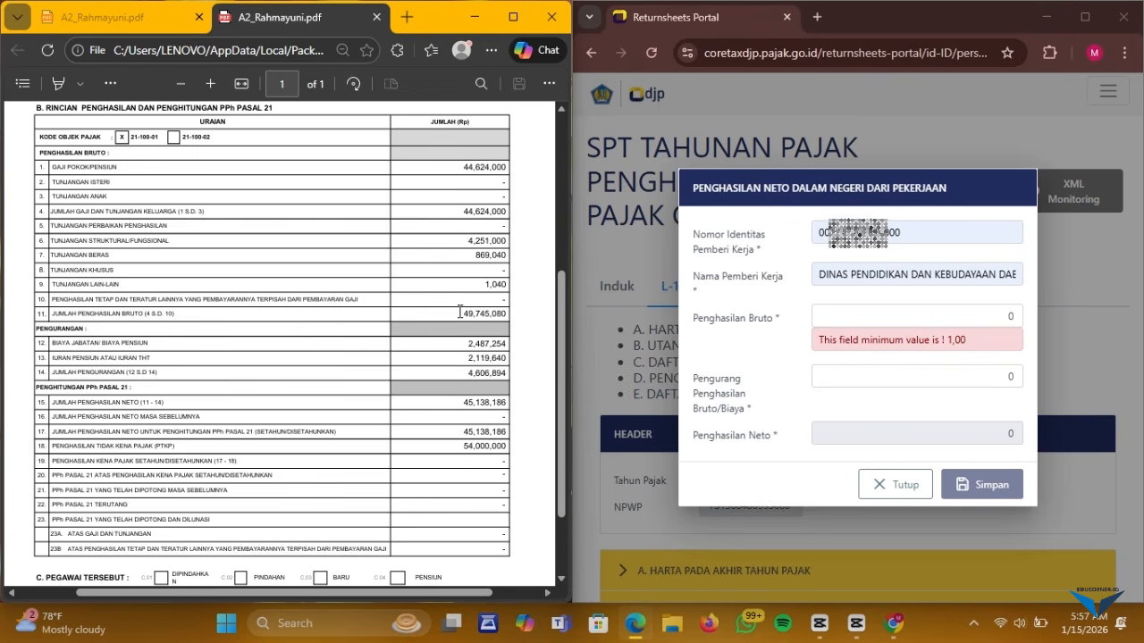
{"action": "left_click", "coordinate": [1001, 317]}
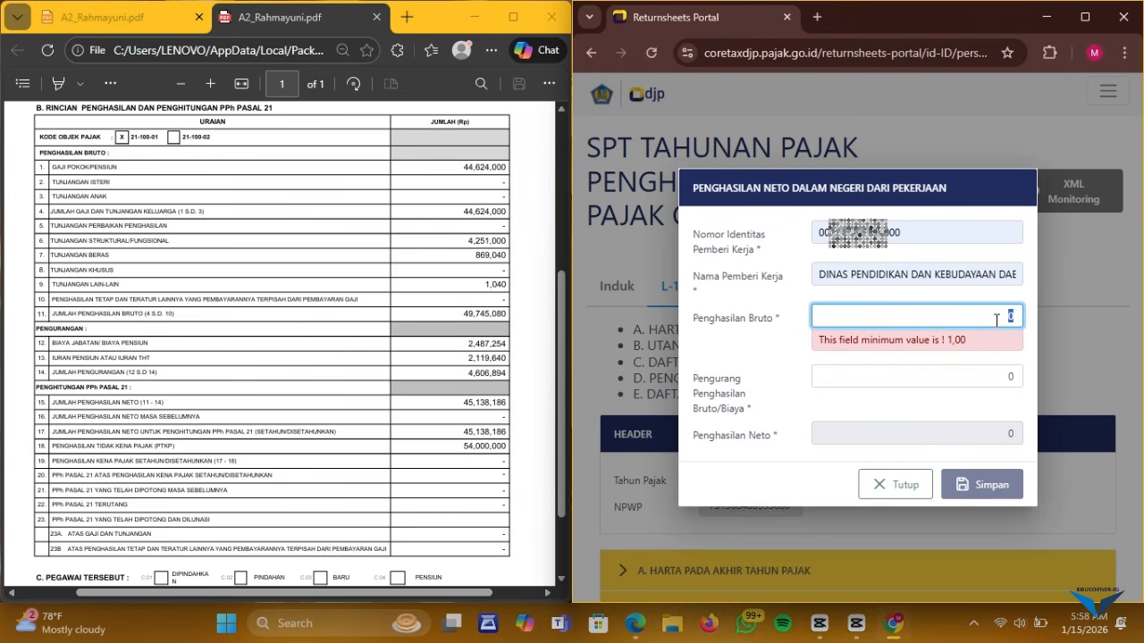
{"action": "type", "text": "49"}
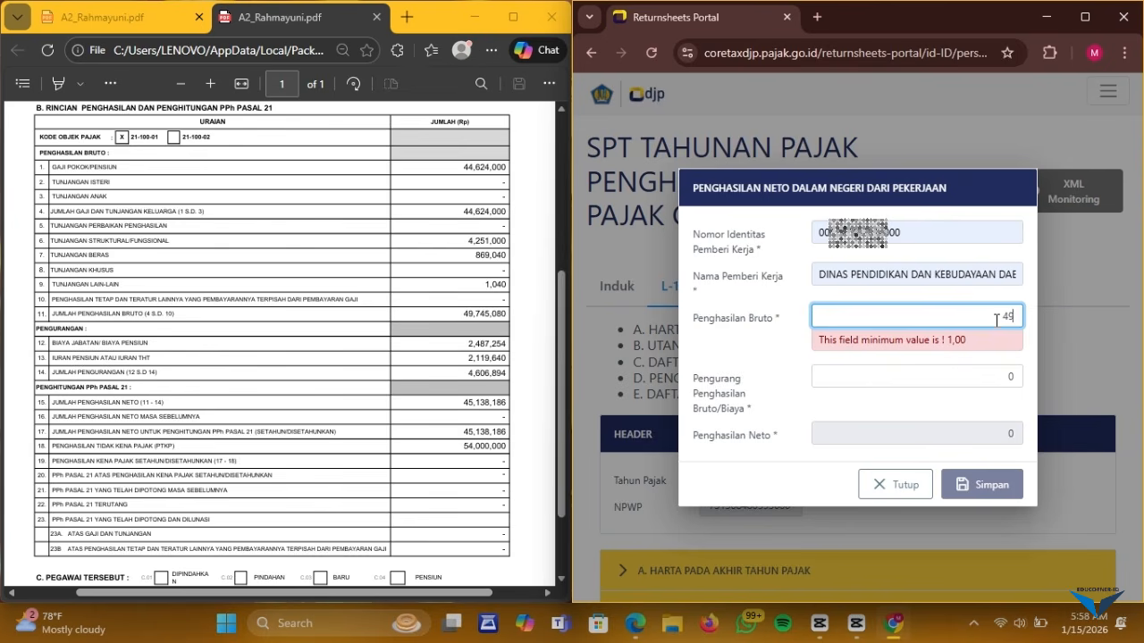
{"action": "type", "text": "745"}
{"action": "key", "text": "F4"}
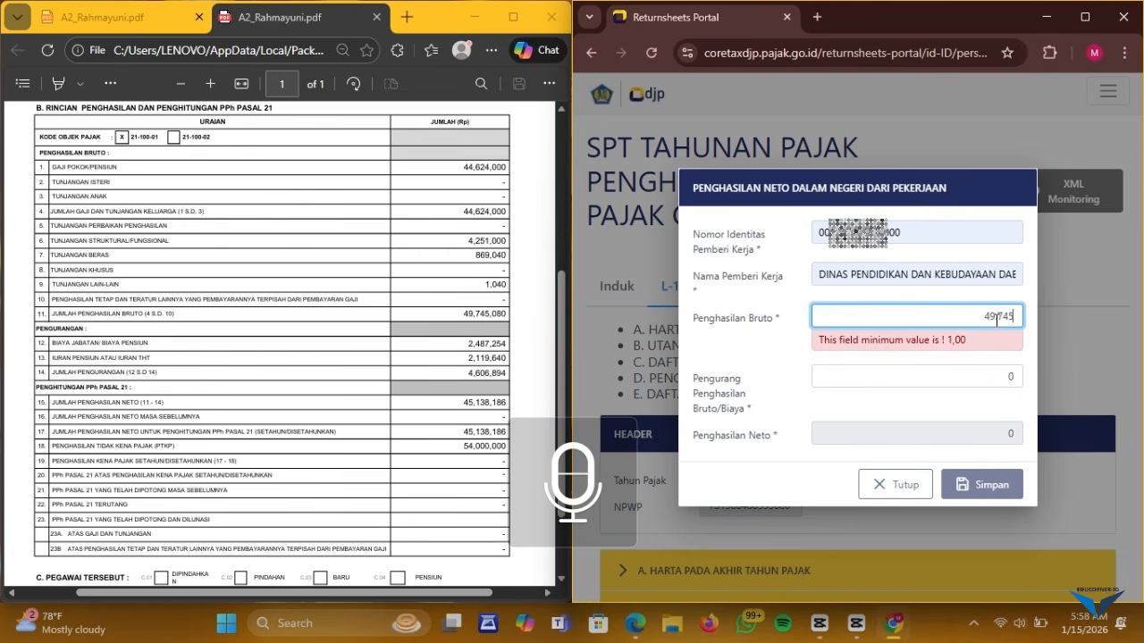
{"action": "type", "text": "080"}
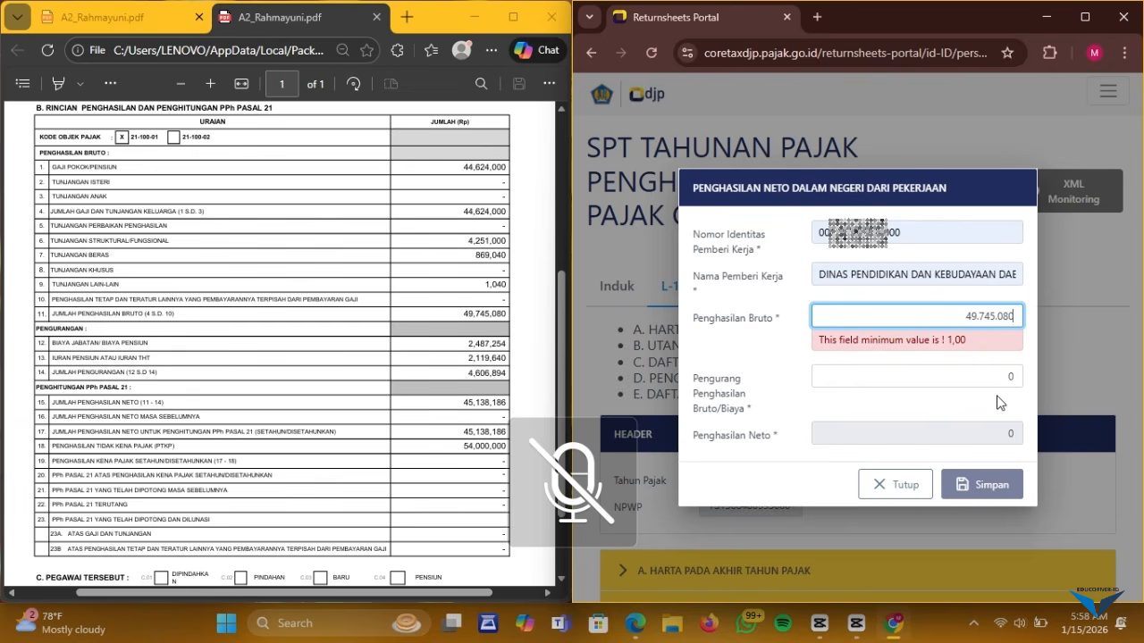
Set Pengurang Penghasilan Bruto/Biaya to 4.606.894 and save the employment income entry
{"action": "left_click", "coordinate": [906, 378]}
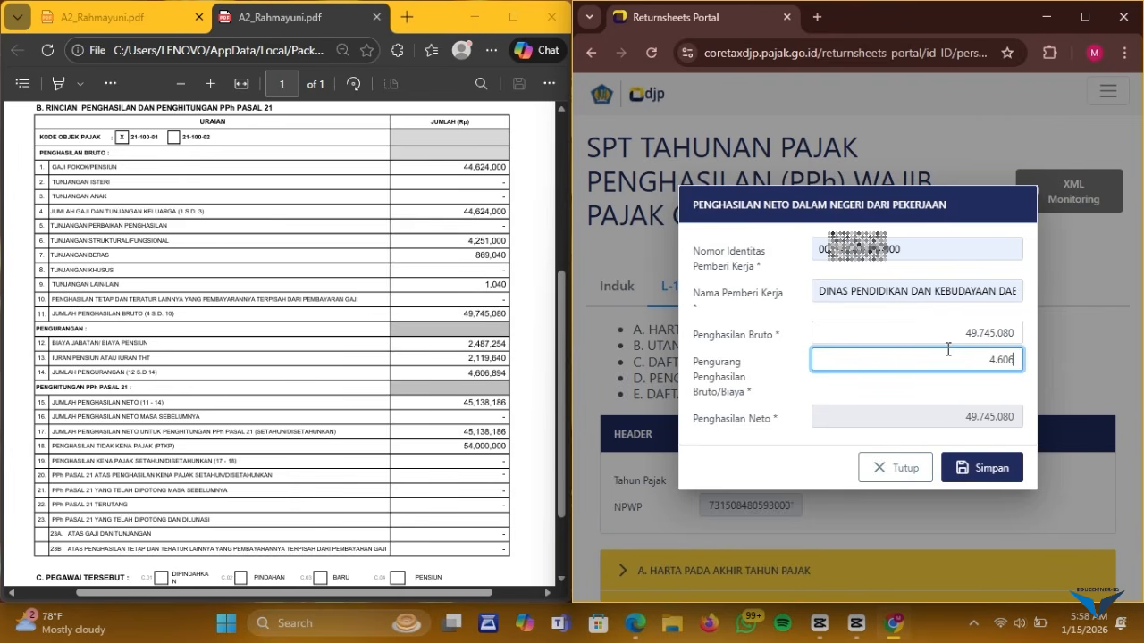
{"action": "type", "text": "4"}
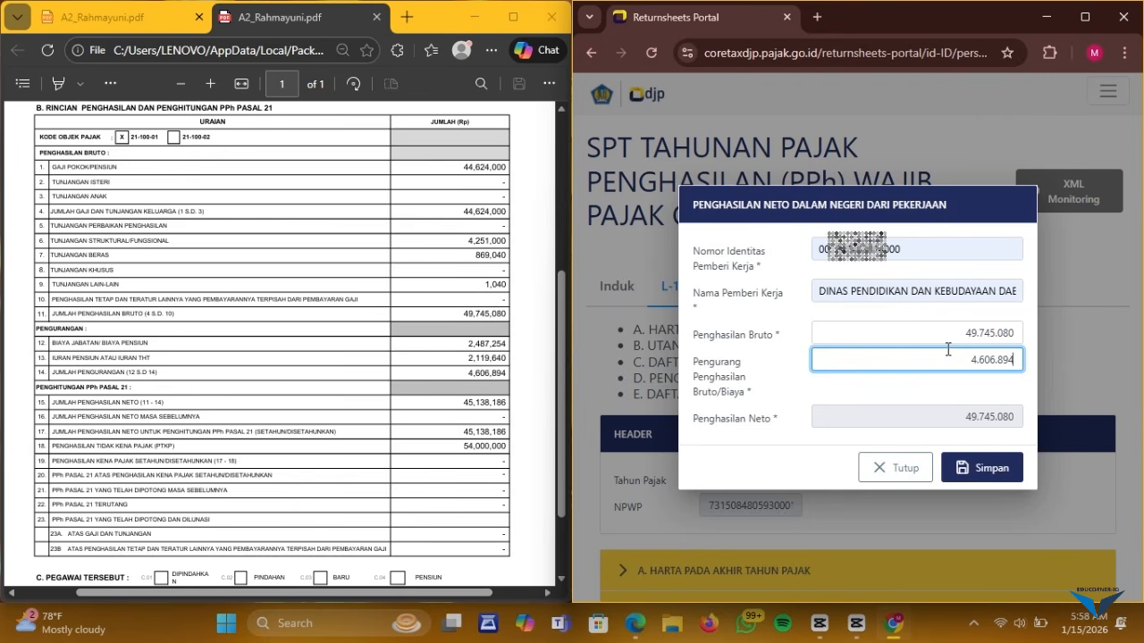
{"action": "left_click", "coordinate": [949, 341]}
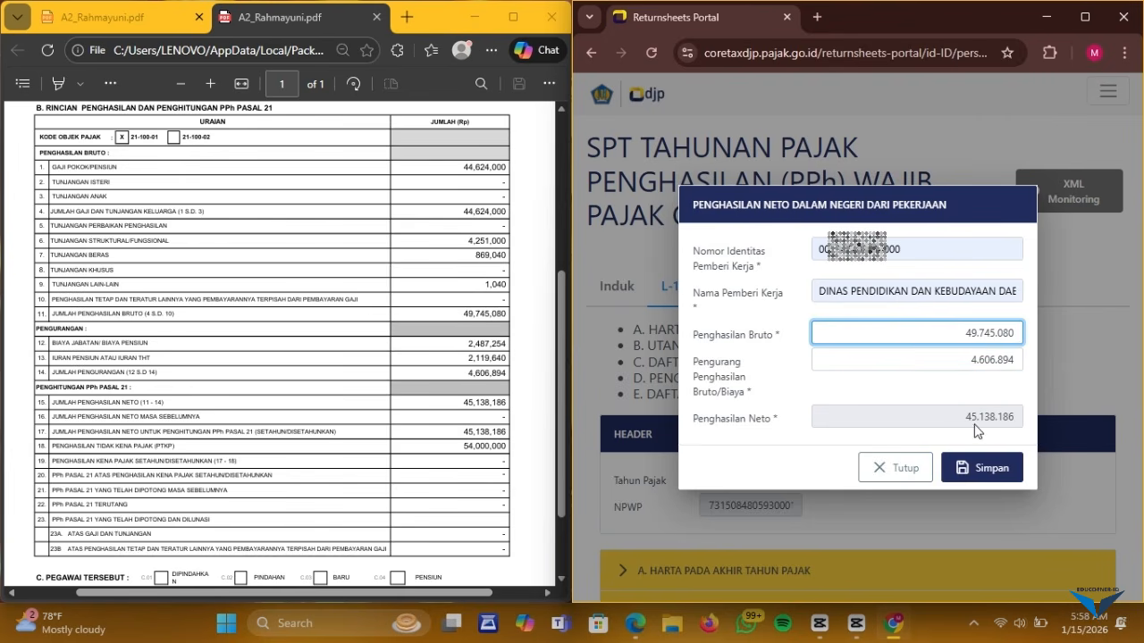
{"action": "left_click", "coordinate": [1001, 357]}
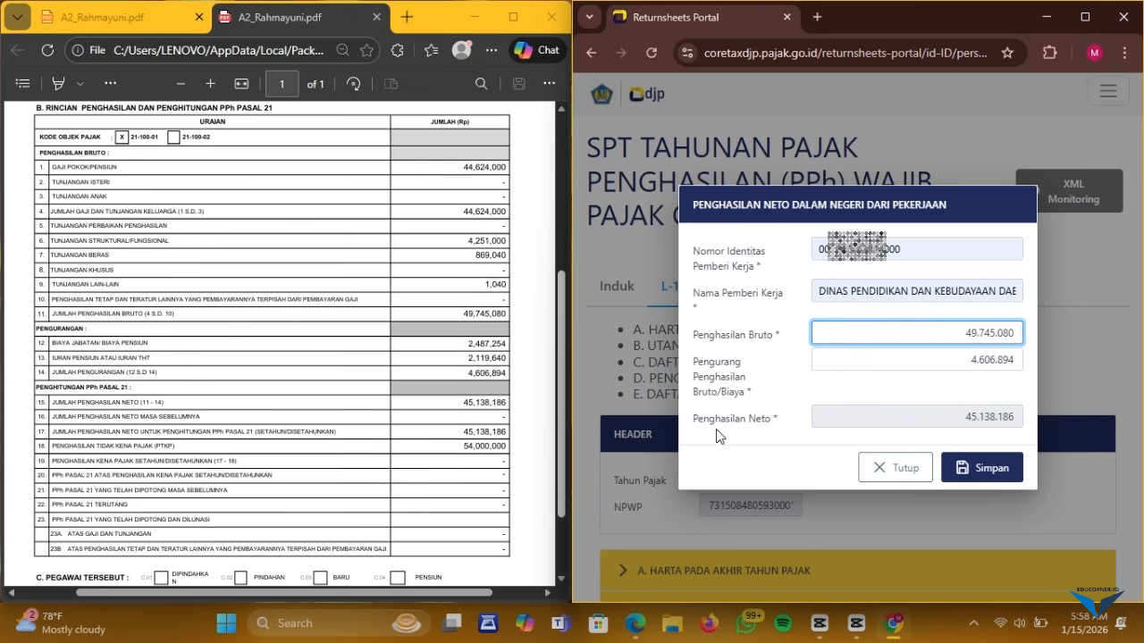
{"action": "left_click", "coordinate": [992, 473]}
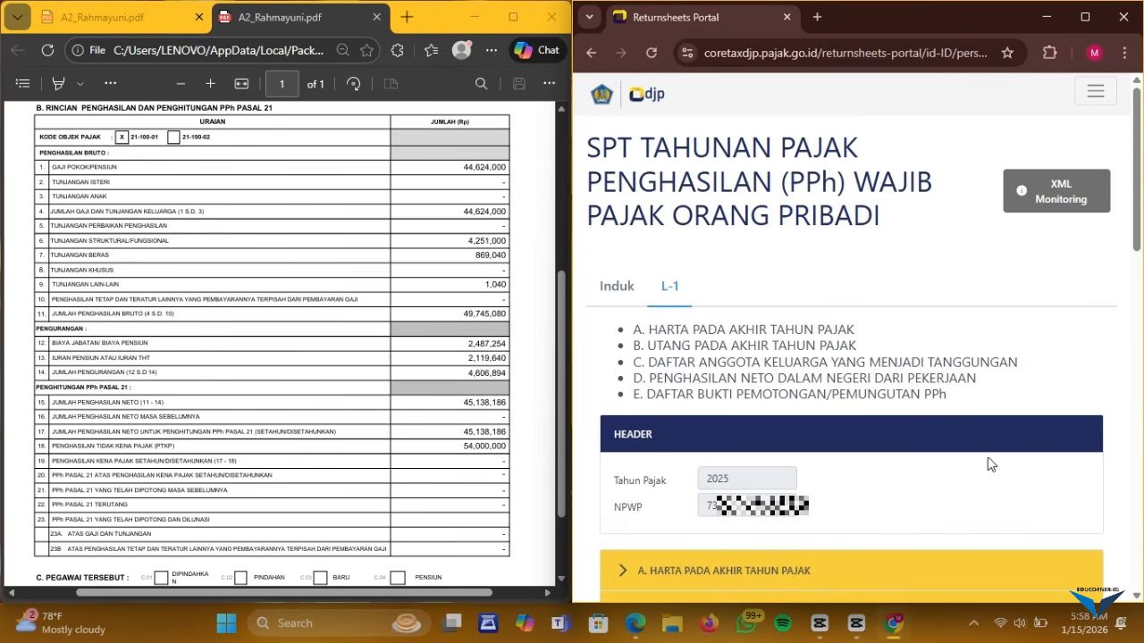
Return to the main Induk form in a full-size window and answer Tidak to question 3 in section C
{"action": "left_click", "coordinate": [619, 298]}
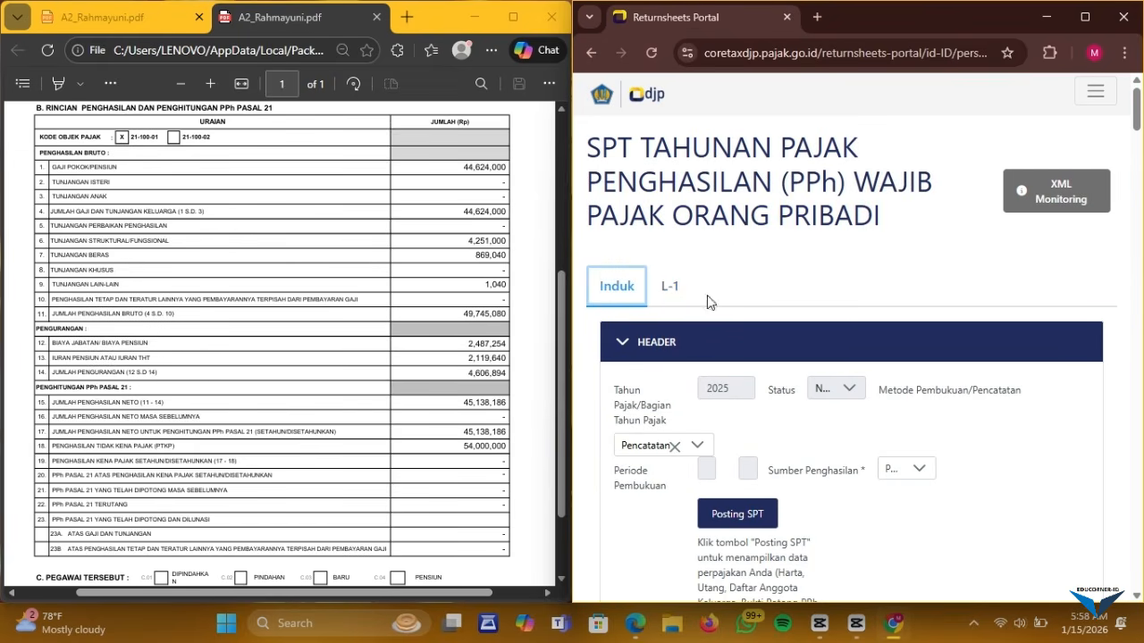
{"action": "left_click", "coordinate": [1087, 17]}
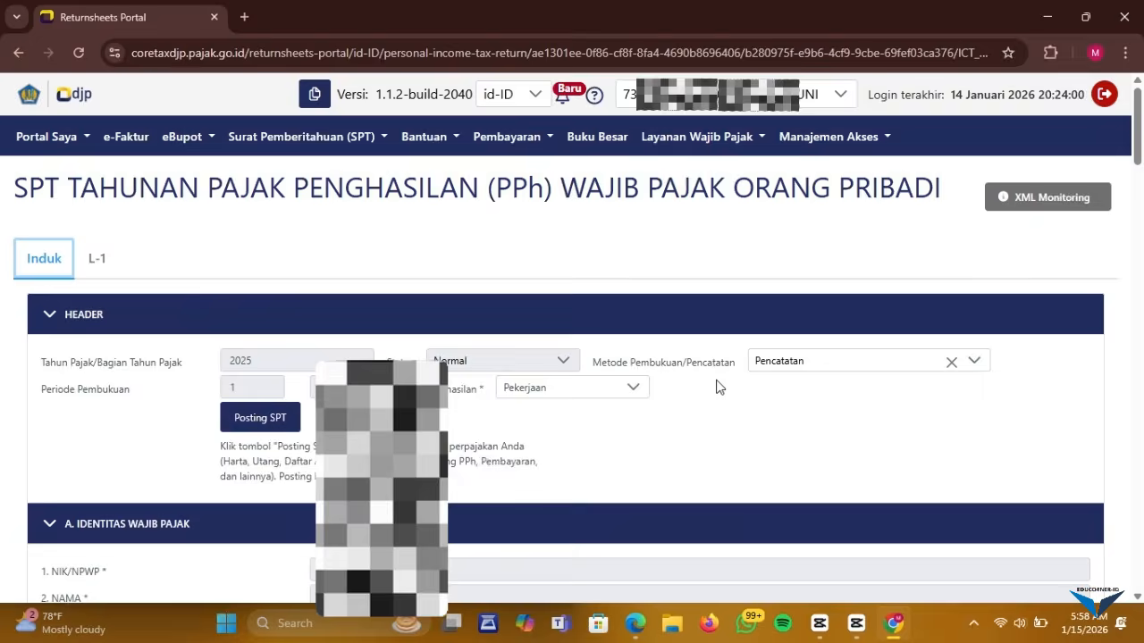
{"action": "scroll", "coordinate": [702, 386], "scroll_direction": "down", "scroll_amount": 4}
{"action": "scroll", "coordinate": [703, 383], "scroll_direction": "down", "scroll_amount": 6}
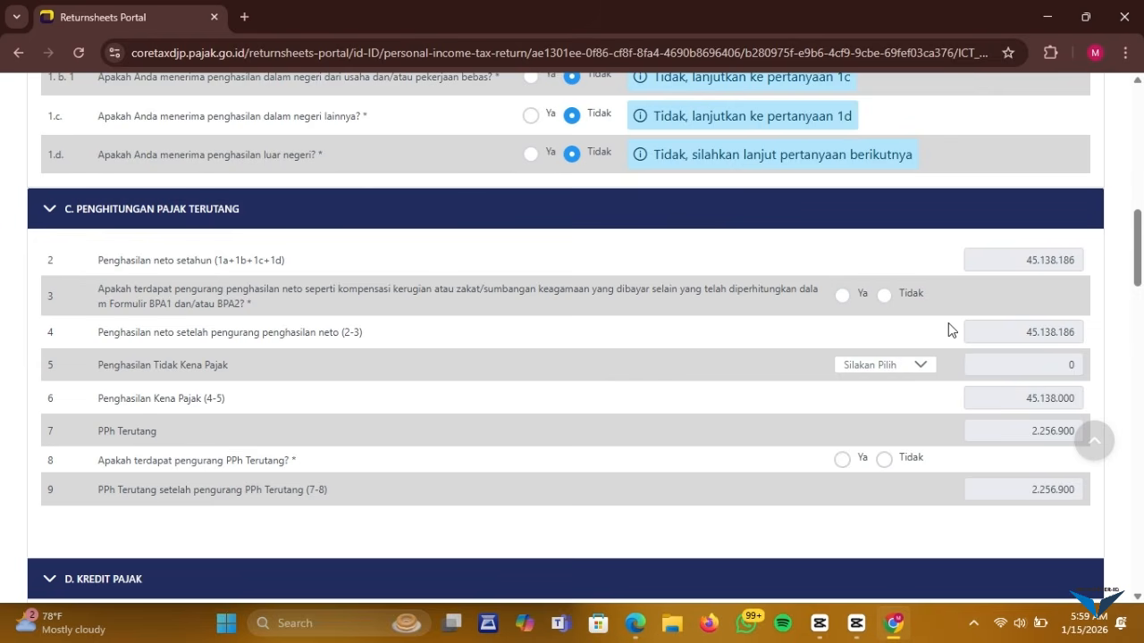
{"action": "left_click", "coordinate": [883, 295]}
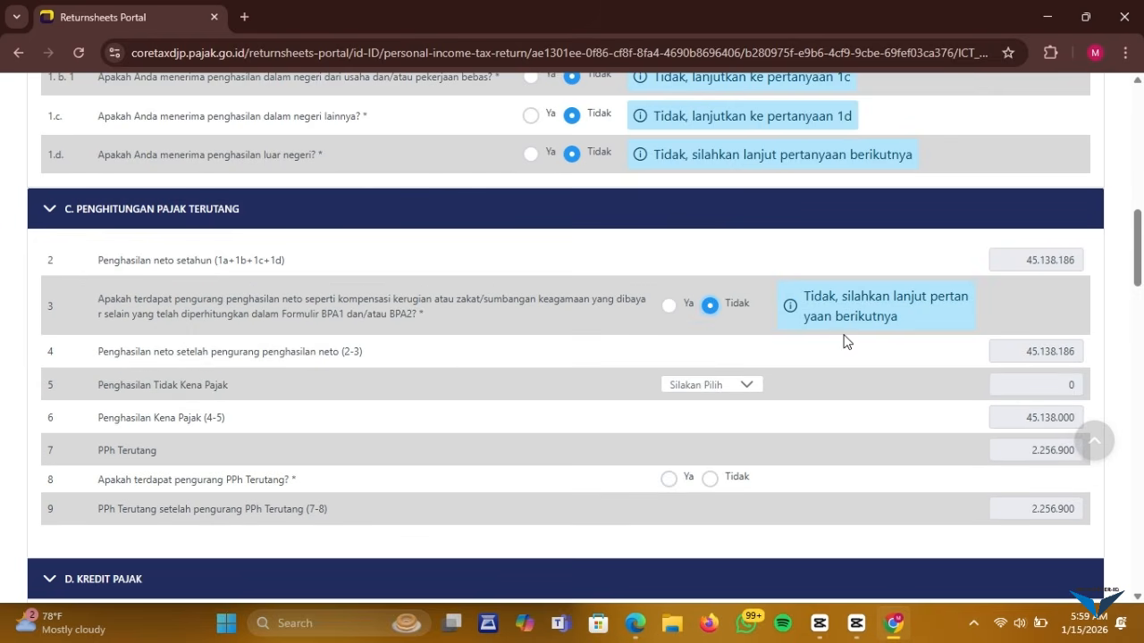
Set Penghasilan Tidak Kena Pajak in line 5 to TK/0, checking the status and PTKP amount on the A2 slip
{"action": "scroll", "coordinate": [438, 368], "scroll_direction": "down", "scroll_amount": 1}
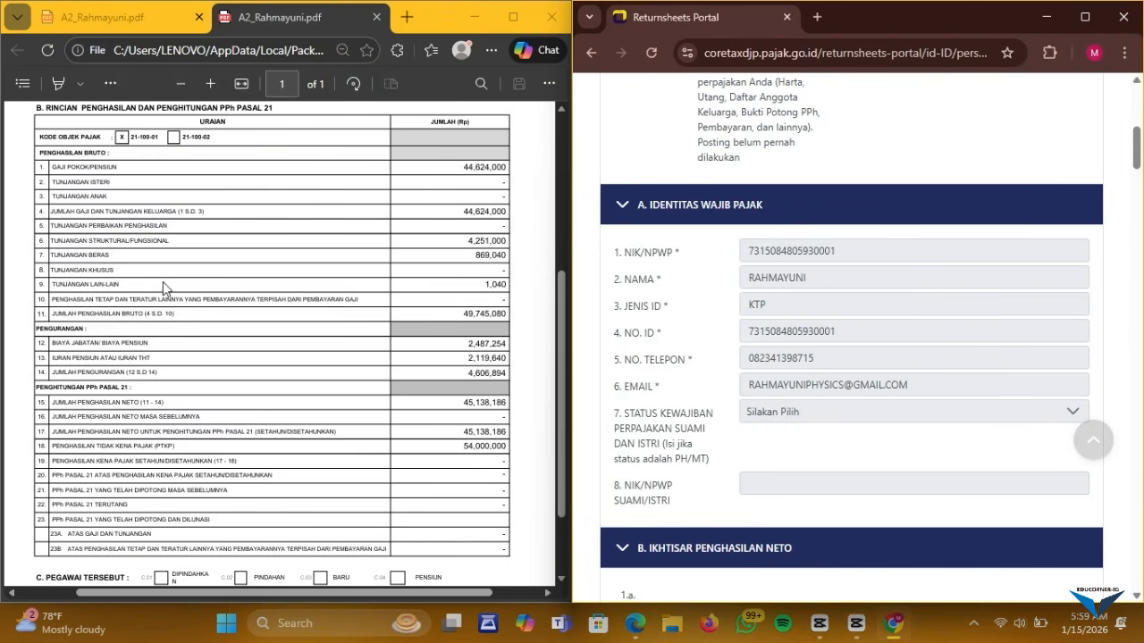
{"action": "scroll", "coordinate": [211, 295], "scroll_direction": "up", "scroll_amount": 1}
{"action": "scroll", "coordinate": [211, 295], "scroll_direction": "up", "scroll_amount": 3}
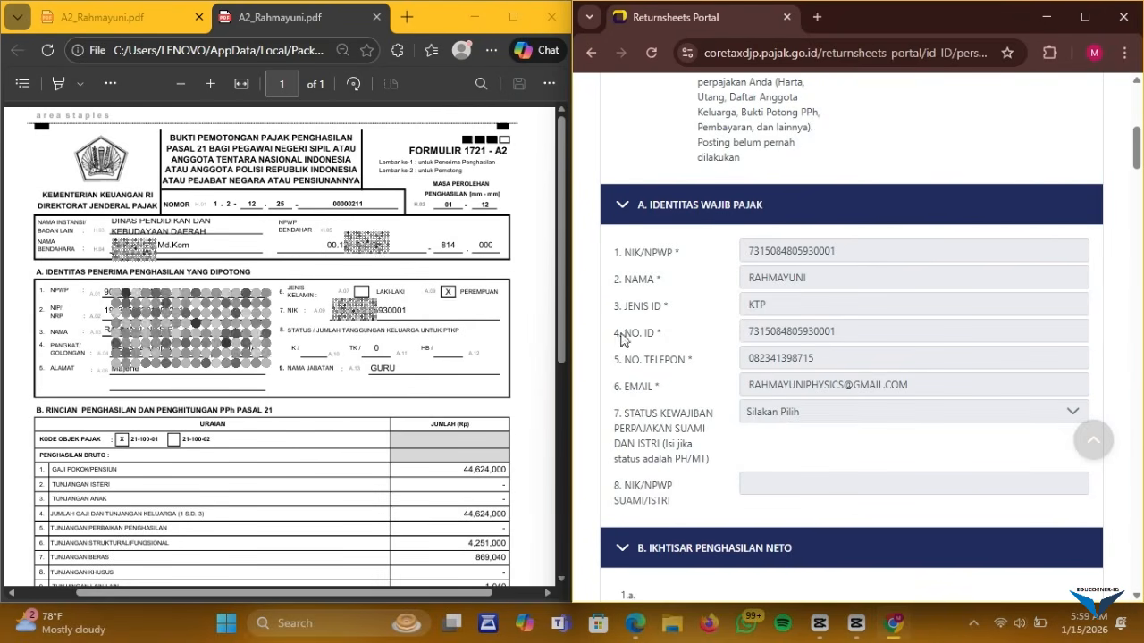
{"action": "scroll", "coordinate": [799, 362], "scroll_direction": "down", "scroll_amount": 5}
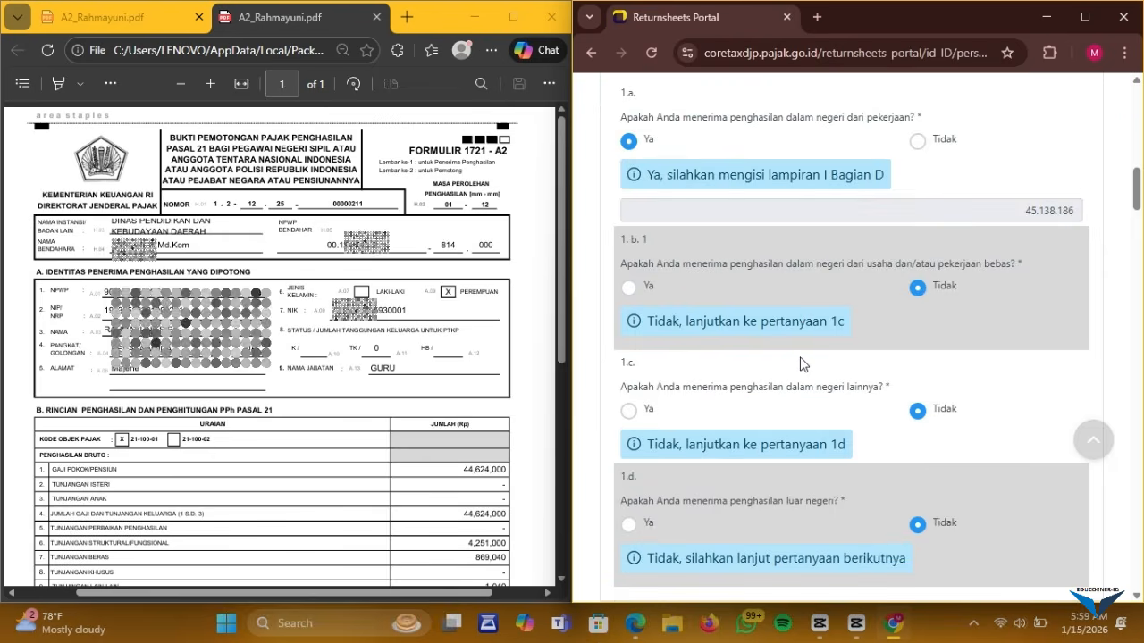
{"action": "scroll", "coordinate": [799, 365], "scroll_direction": "down", "scroll_amount": 3}
{"action": "scroll", "coordinate": [798, 364], "scroll_direction": "up", "scroll_amount": 1}
{"action": "scroll", "coordinate": [799, 358], "scroll_direction": "down", "scroll_amount": 8}
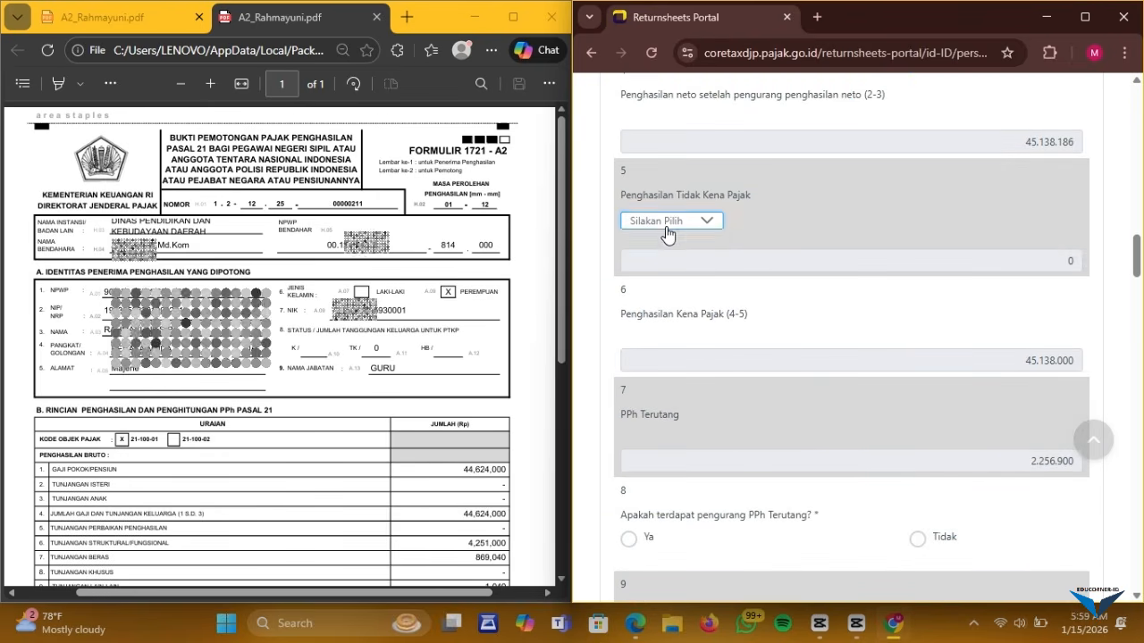
{"action": "left_click", "coordinate": [665, 228]}
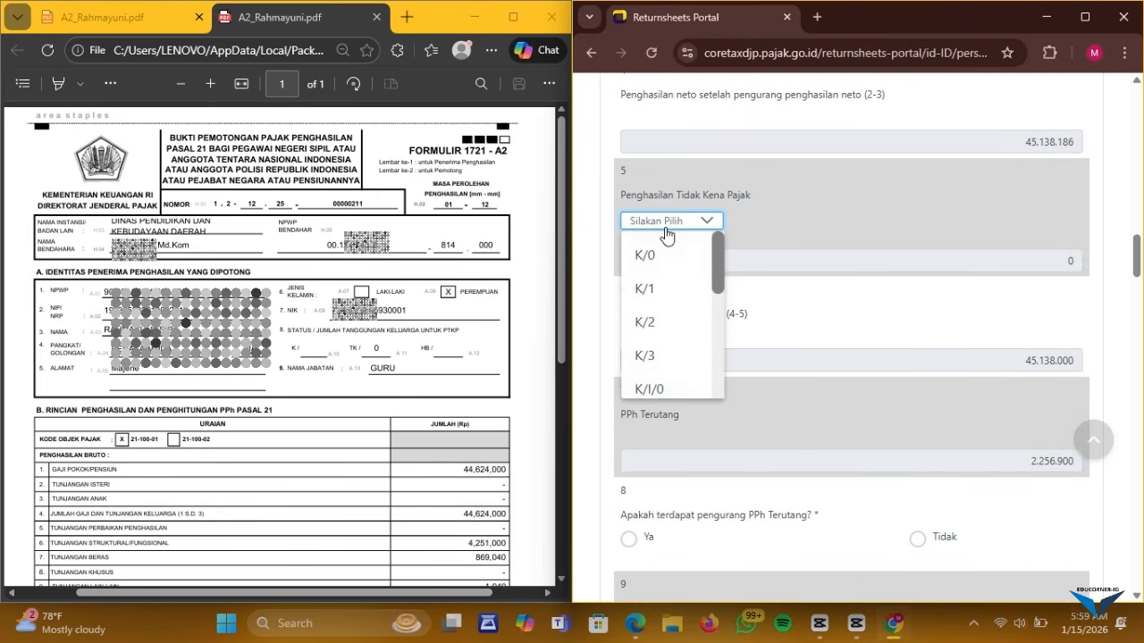
{"action": "scroll", "coordinate": [675, 320], "scroll_direction": "down", "scroll_amount": 2}
{"action": "scroll", "coordinate": [675, 320], "scroll_direction": "down", "scroll_amount": 2}
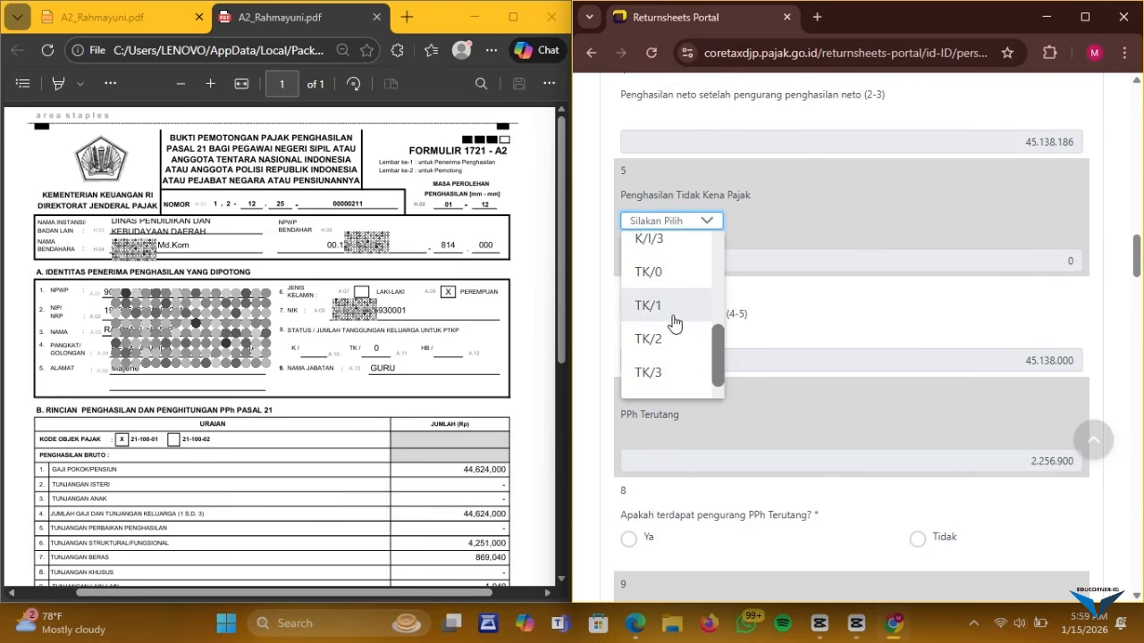
{"action": "left_click", "coordinate": [651, 270]}
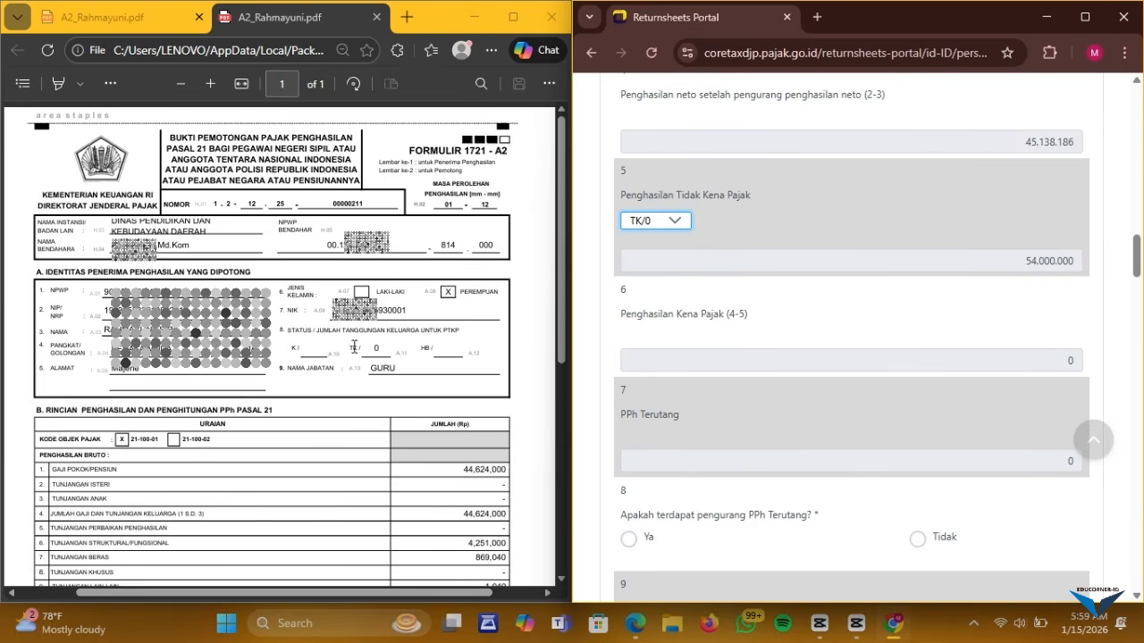
{"action": "scroll", "coordinate": [375, 367], "scroll_direction": "down", "scroll_amount": 4}
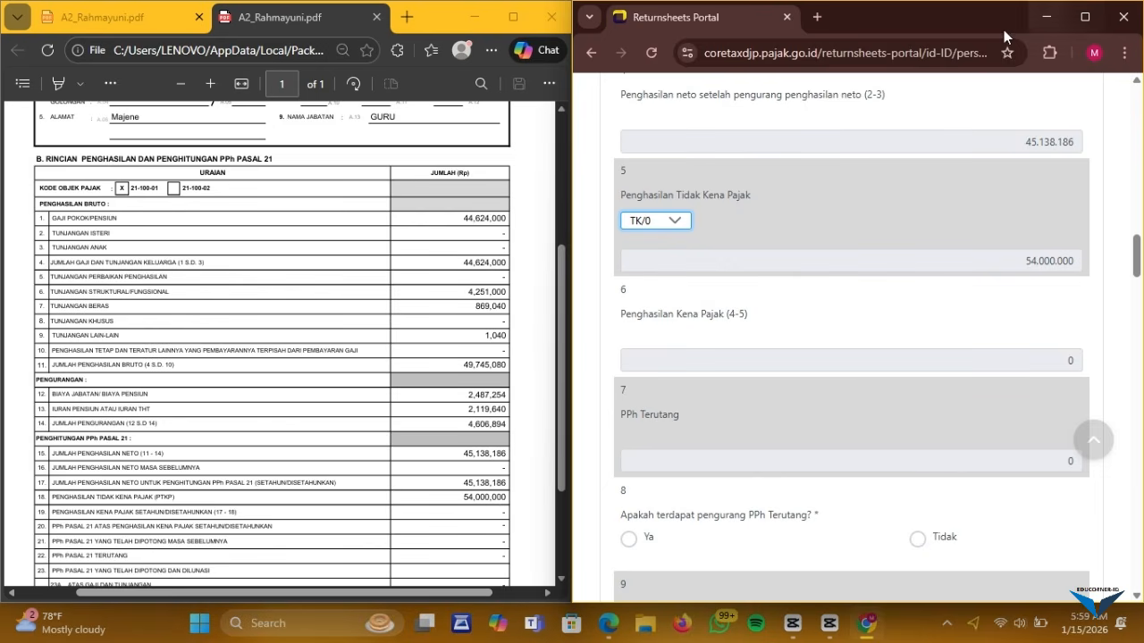
Enlarge the tax return window and answer Tidak to question 8 about reductions of PPh Terutang
{"action": "left_click", "coordinate": [1083, 22]}
{"action": "scroll", "coordinate": [753, 290], "scroll_direction": "down", "scroll_amount": 2}
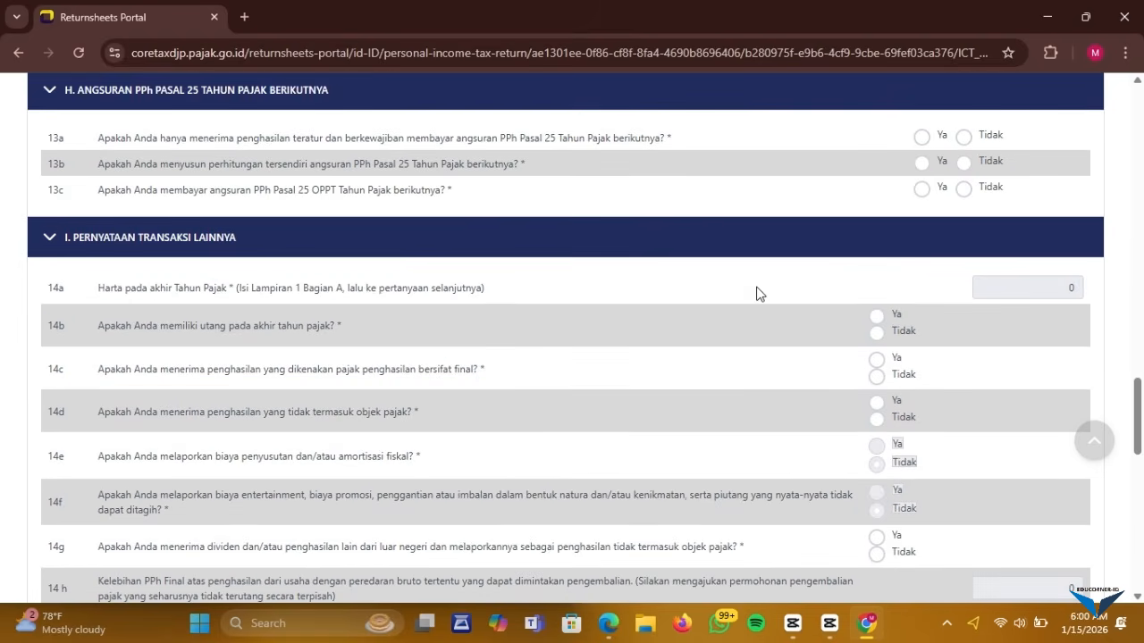
{"action": "scroll", "coordinate": [757, 290], "scroll_direction": "up", "scroll_amount": 1}
{"action": "scroll", "coordinate": [757, 294], "scroll_direction": "up", "scroll_amount": 1}
{"action": "scroll", "coordinate": [757, 294], "scroll_direction": "up", "scroll_amount": 10}
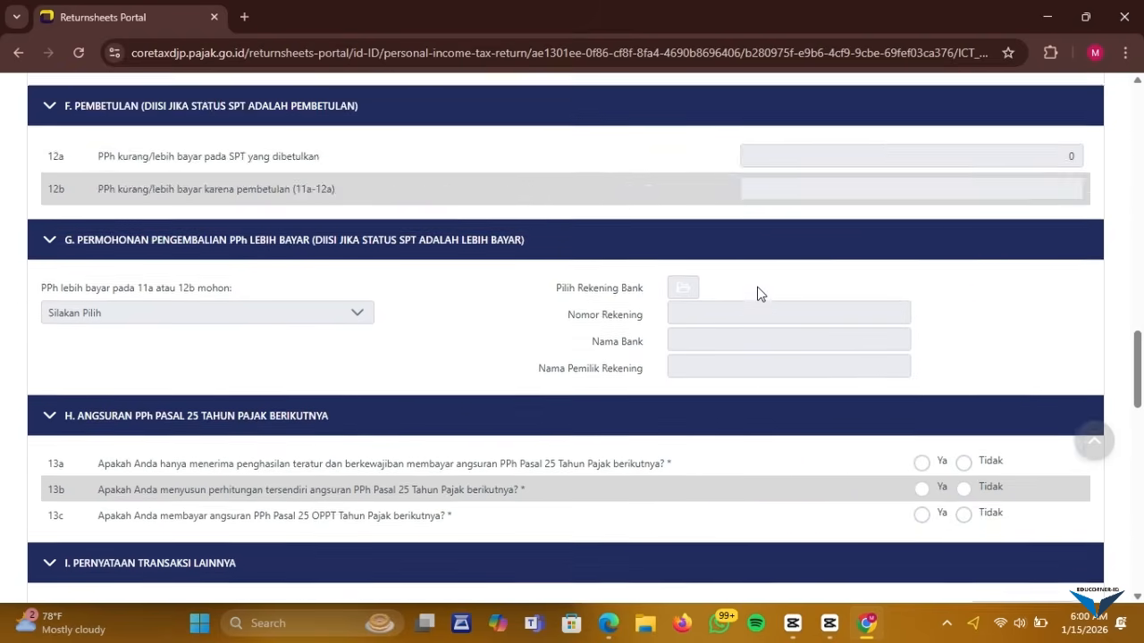
{"action": "scroll", "coordinate": [759, 287], "scroll_direction": "up", "scroll_amount": 1}
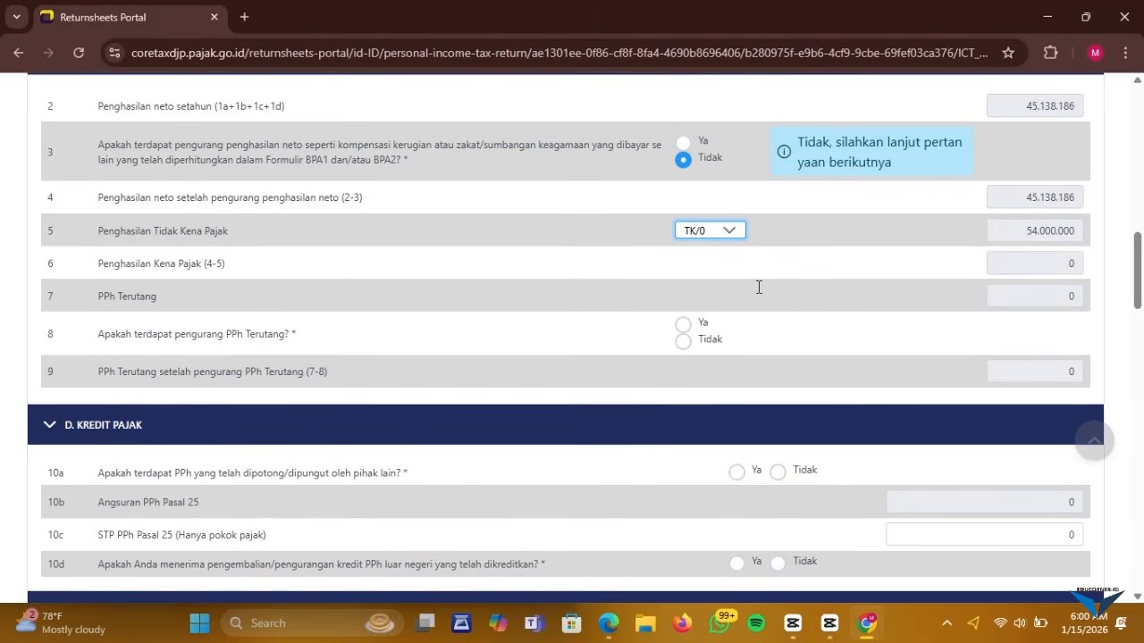
{"action": "scroll", "coordinate": [755, 288], "scroll_direction": "down", "scroll_amount": 1}
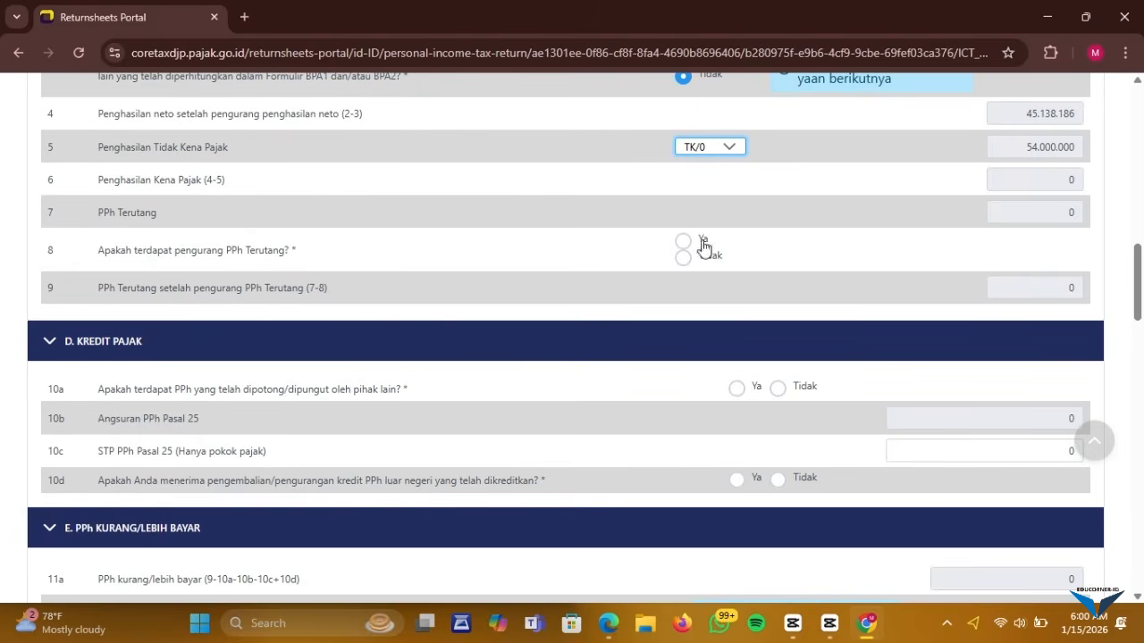
{"action": "left_click", "coordinate": [684, 264]}
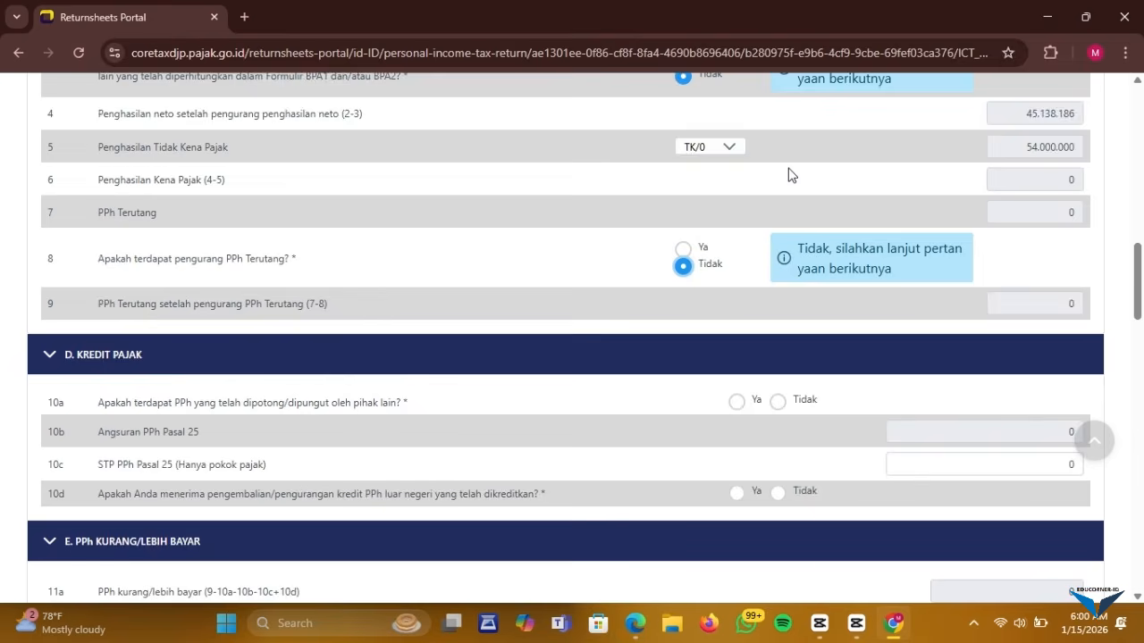
In section D, Kredit Pajak, answer Ya to 10a and Tidak to 10d
{"action": "scroll", "coordinate": [788, 175], "scroll_direction": "down", "scroll_amount": 2}
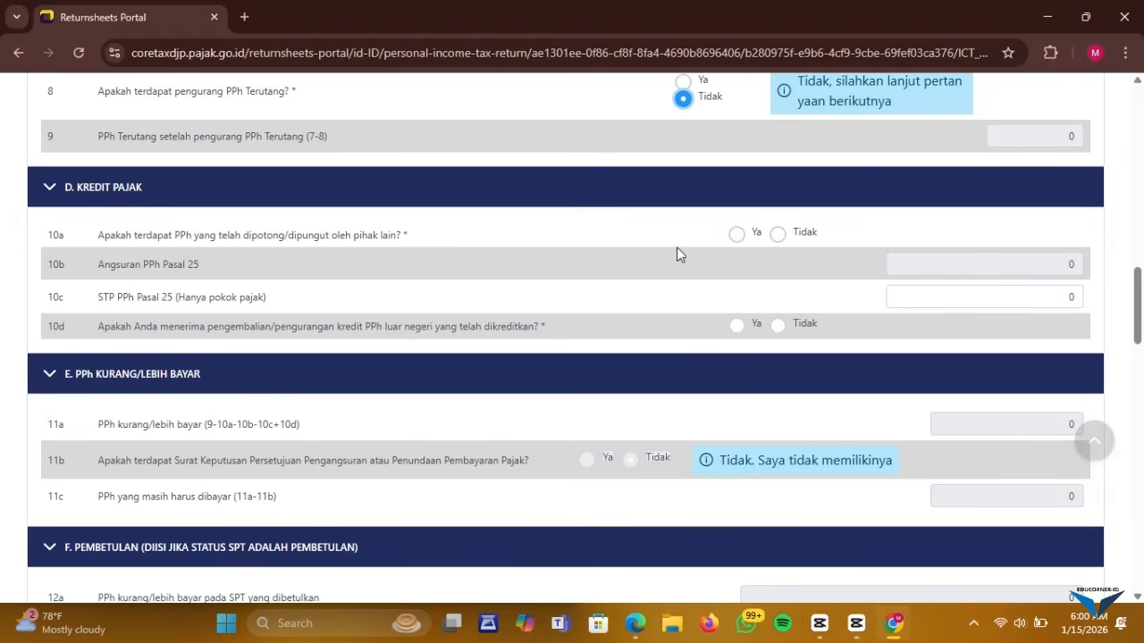
{"action": "left_click", "coordinate": [736, 235]}
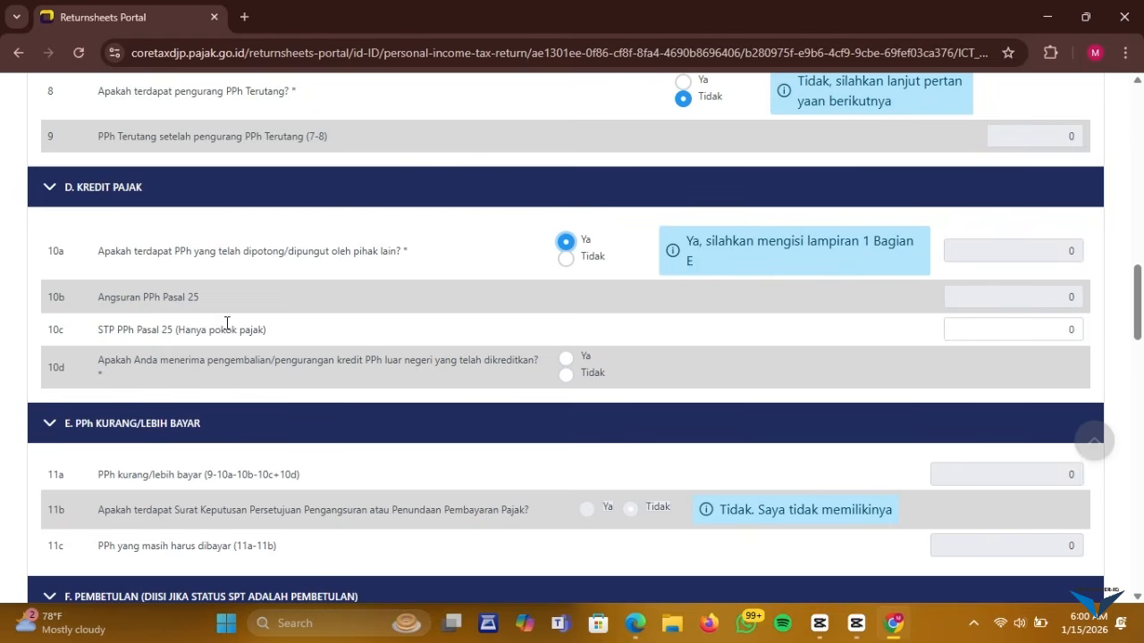
{"action": "left_click", "coordinate": [1065, 333]}
{"action": "left_click", "coordinate": [566, 374]}
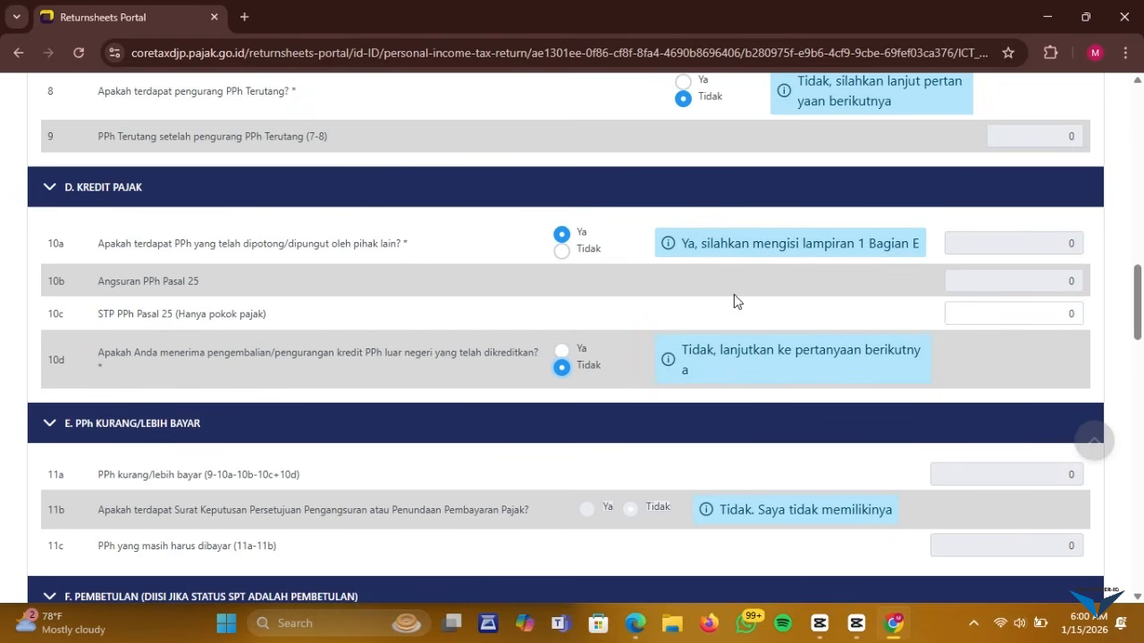
Open attachment L-1 and collapse section D to reach section E, Daftar Bukti Pemotongan/Pemungutan PPh
{"action": "scroll", "coordinate": [759, 322], "scroll_direction": "up", "scroll_amount": 20}
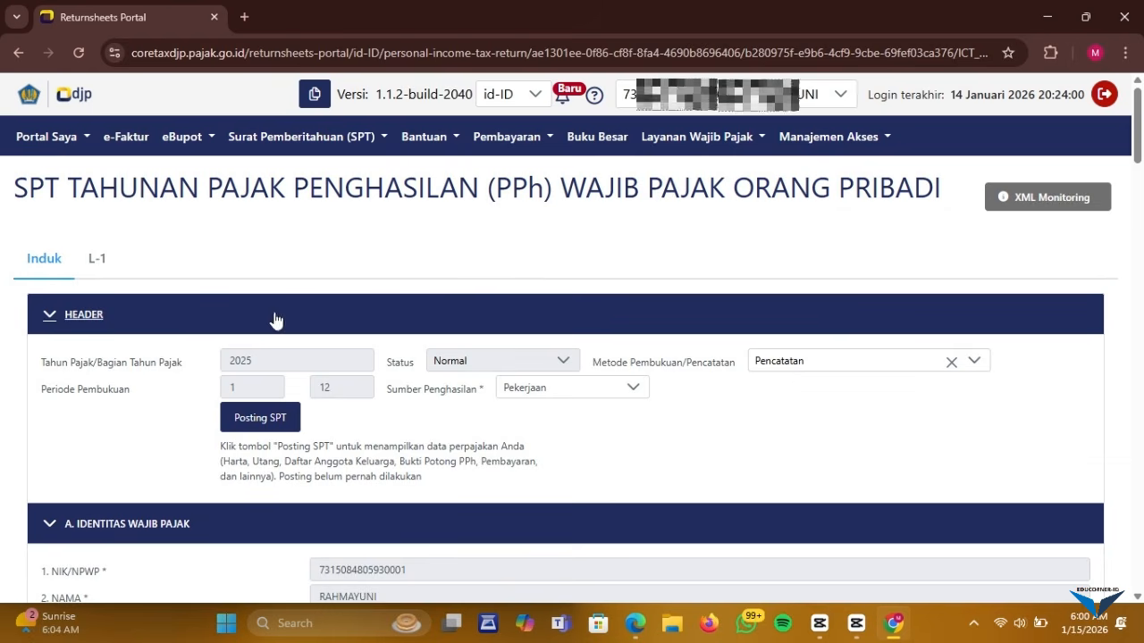
{"action": "left_click", "coordinate": [93, 261]}
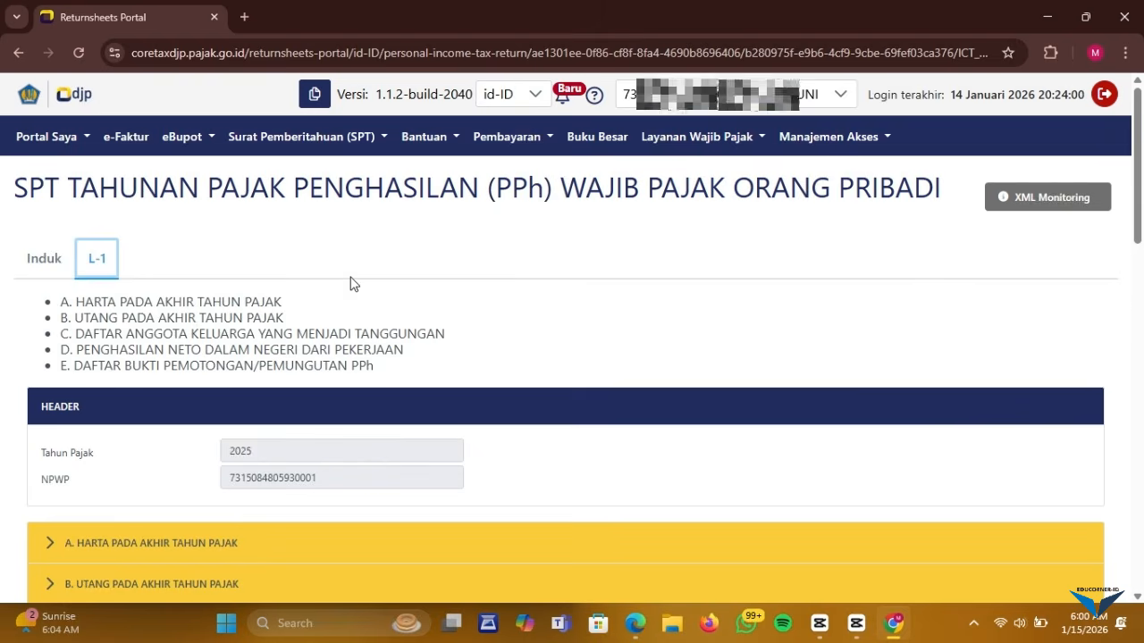
{"action": "scroll", "coordinate": [350, 280], "scroll_direction": "down", "scroll_amount": 5}
{"action": "left_click", "coordinate": [62, 254]}
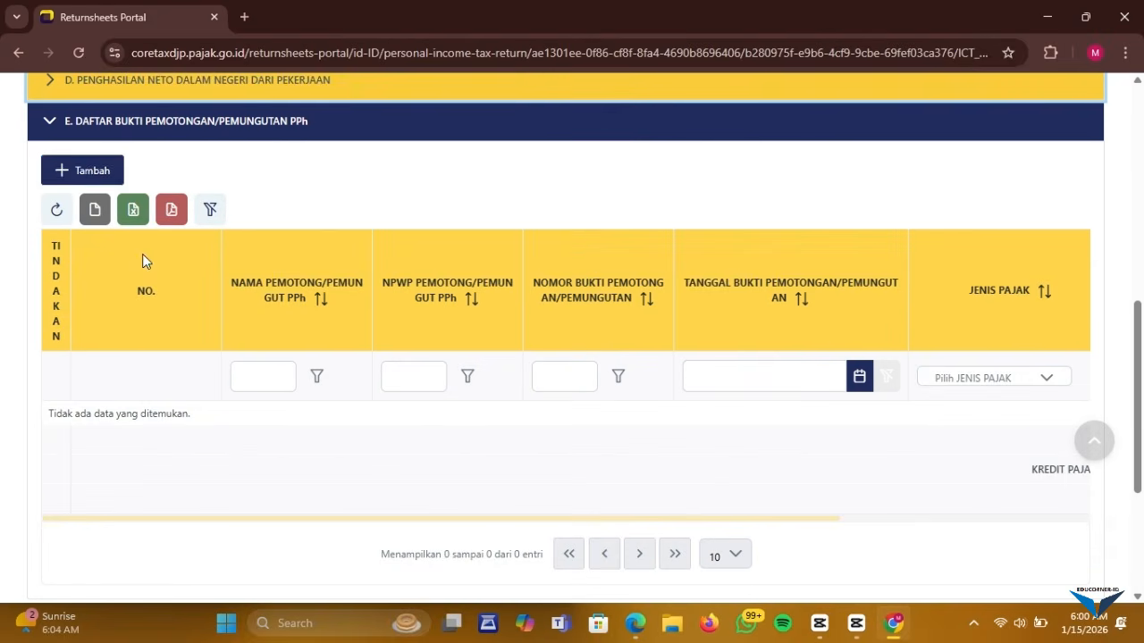
Add a withholding entry in section E and enter the withholder's NPWP, with the A2 slip shown alongside
{"action": "left_click", "coordinate": [89, 170]}
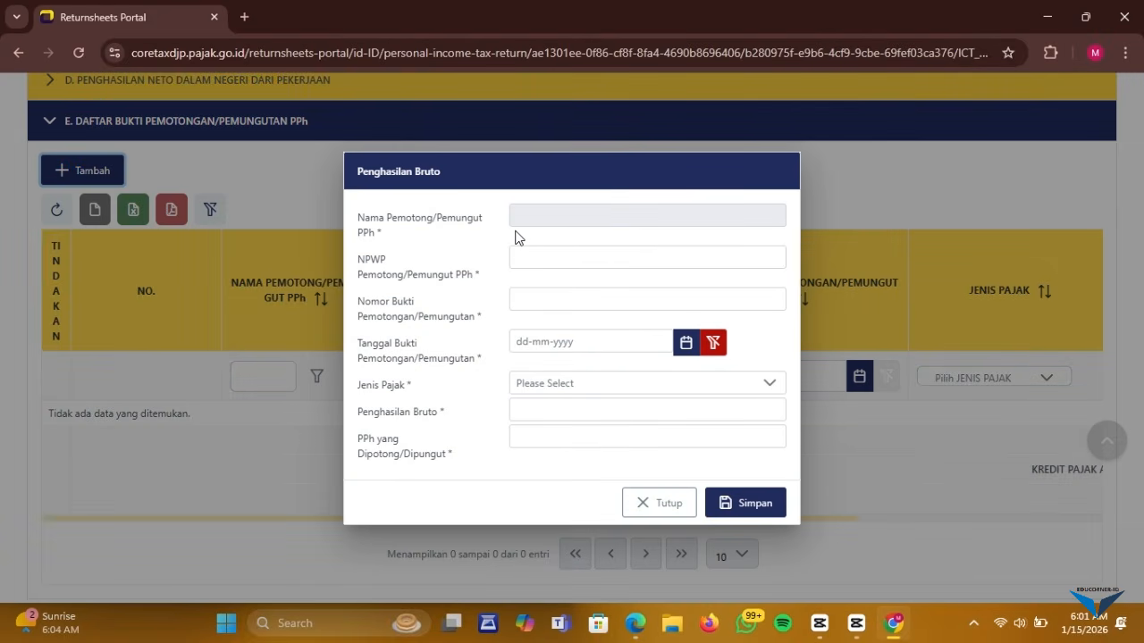
{"action": "key", "text": "super+Right"}
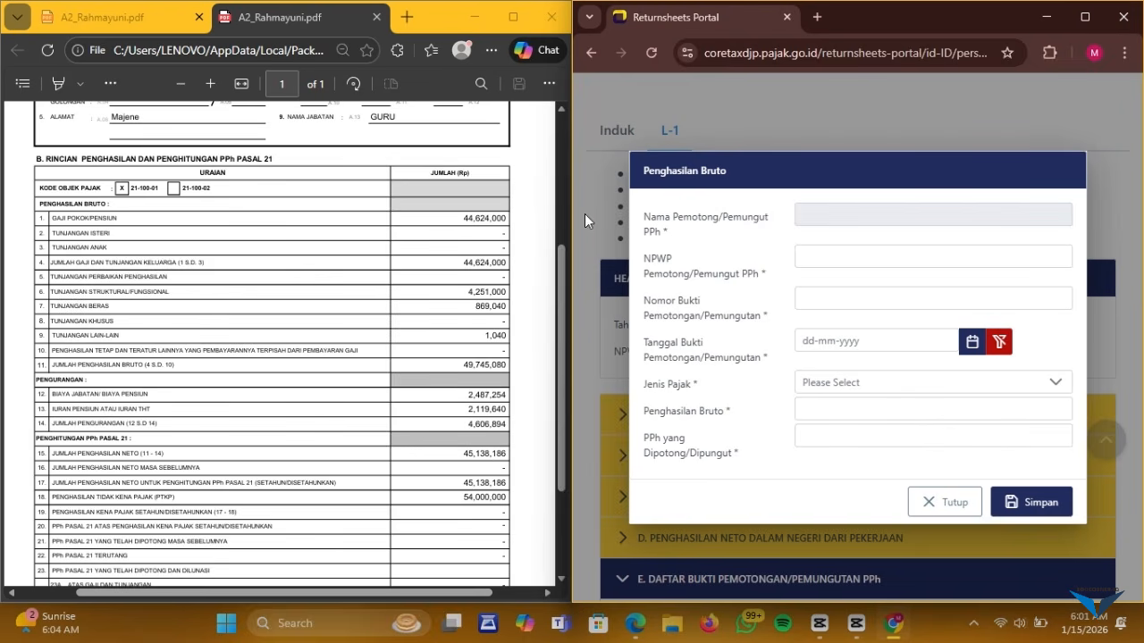
{"action": "left_click", "coordinate": [819, 255]}
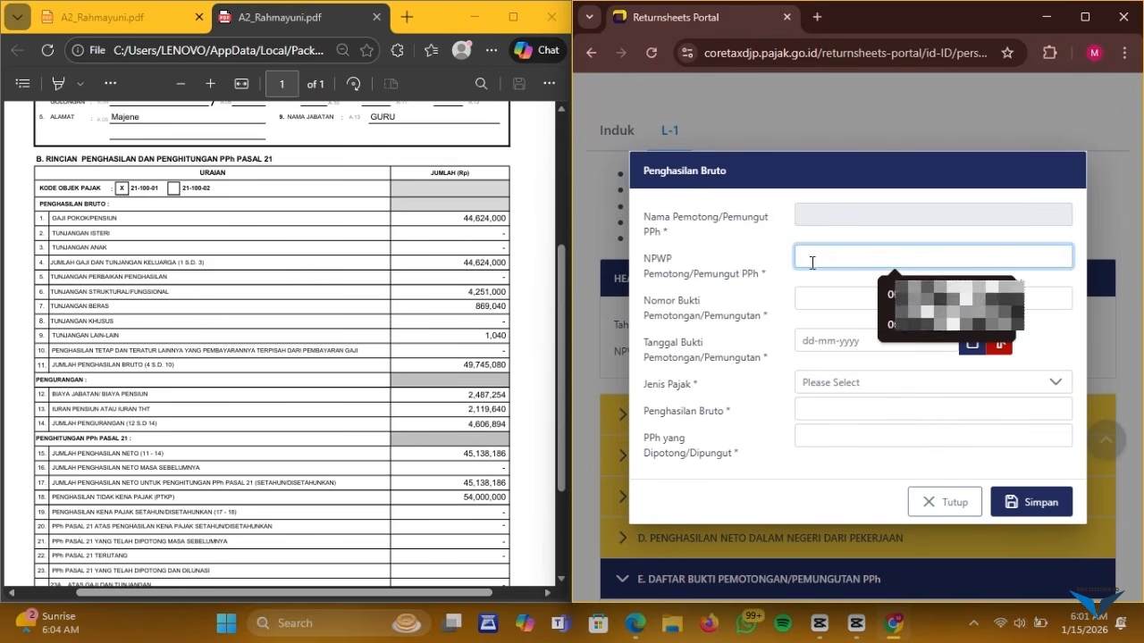
{"action": "scroll", "coordinate": [309, 421], "scroll_direction": "up", "scroll_amount": 4}
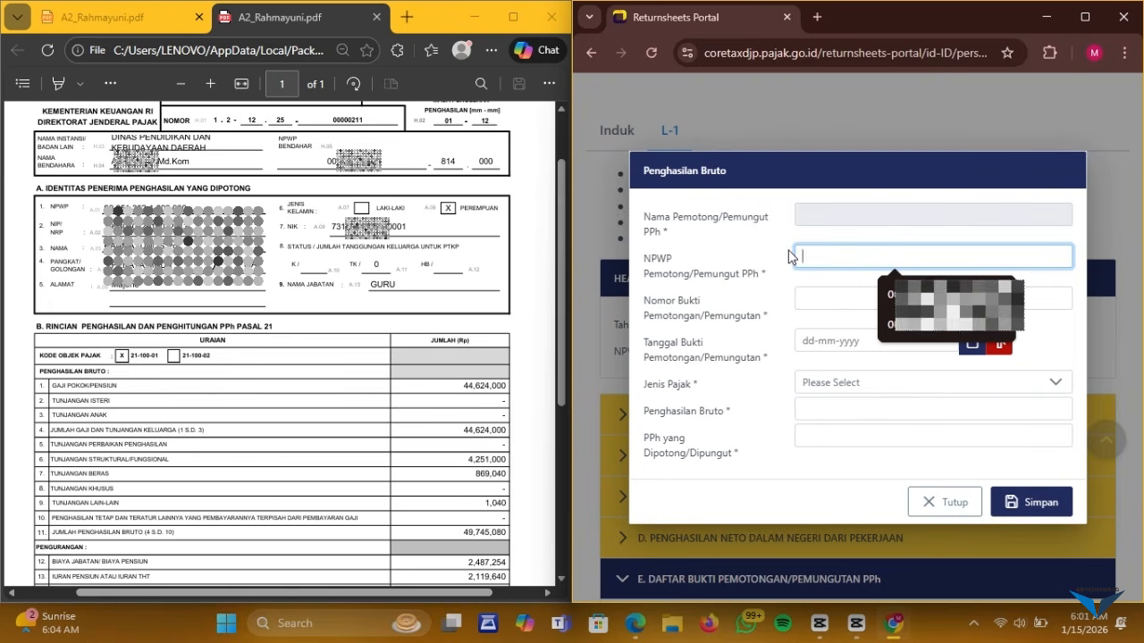
{"action": "key", "text": "ctrl+v"}
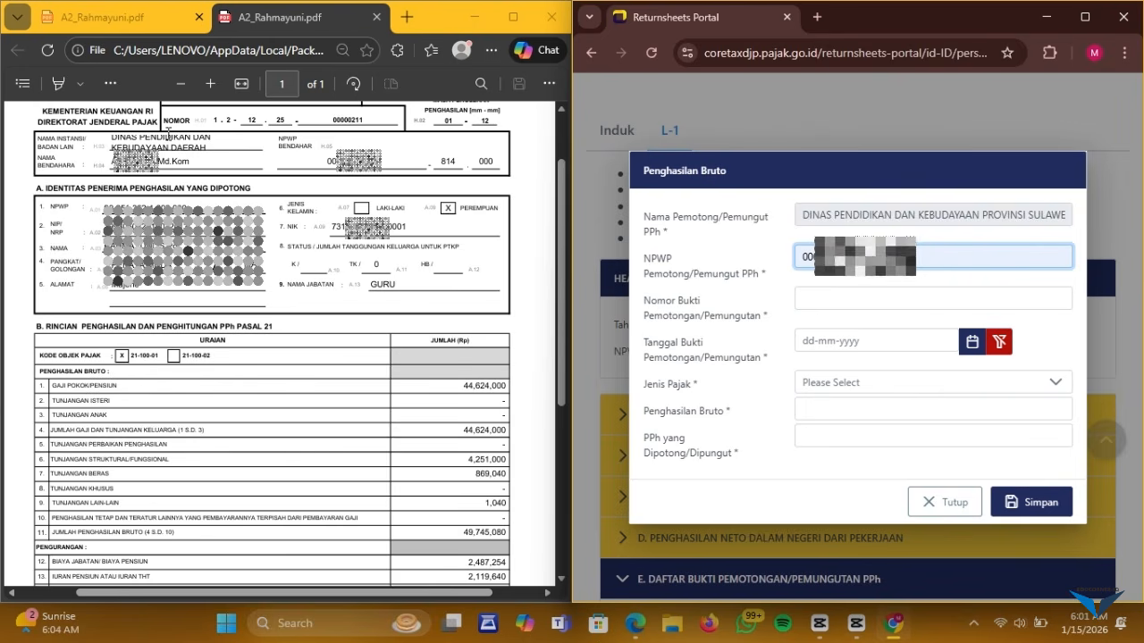
Enter the withholding slip number from the A2 slip and set Tanggal Bukti Pemotongan/Pemungutan to 06-01-2026
{"action": "left_click", "coordinate": [846, 307]}
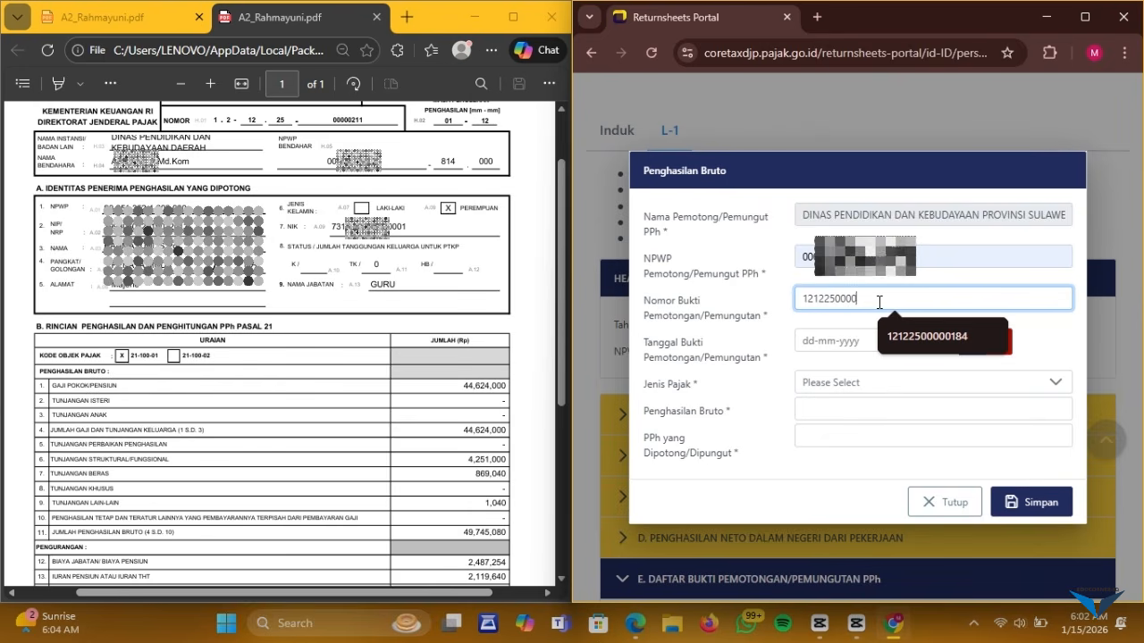
{"action": "type", "text": "211"}
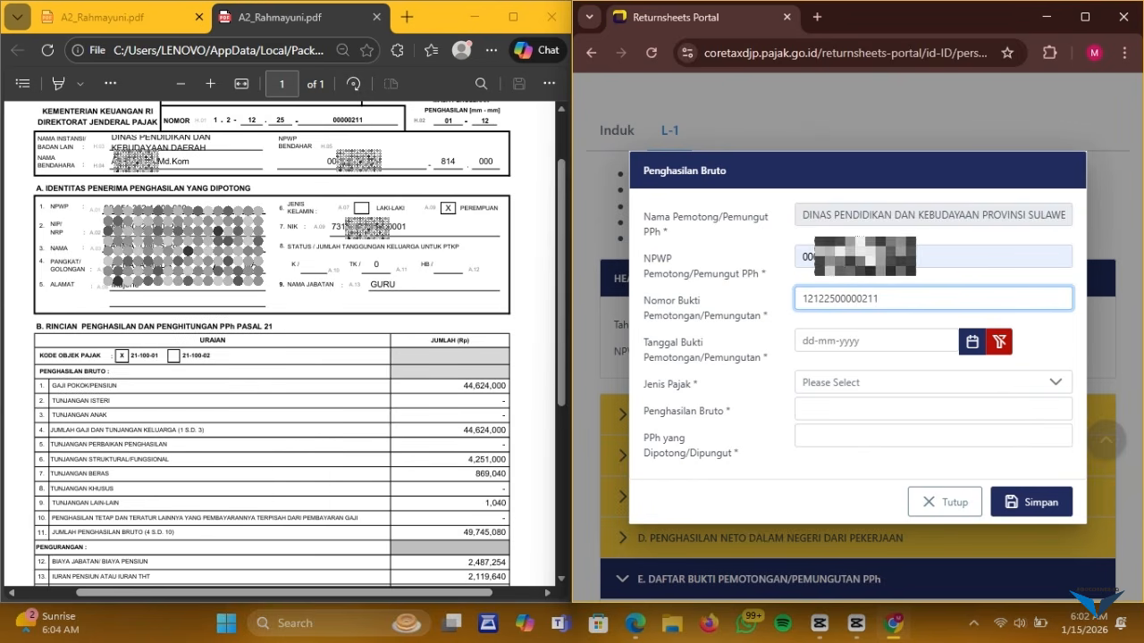
{"action": "scroll", "coordinate": [331, 250], "scroll_direction": "down", "scroll_amount": 5}
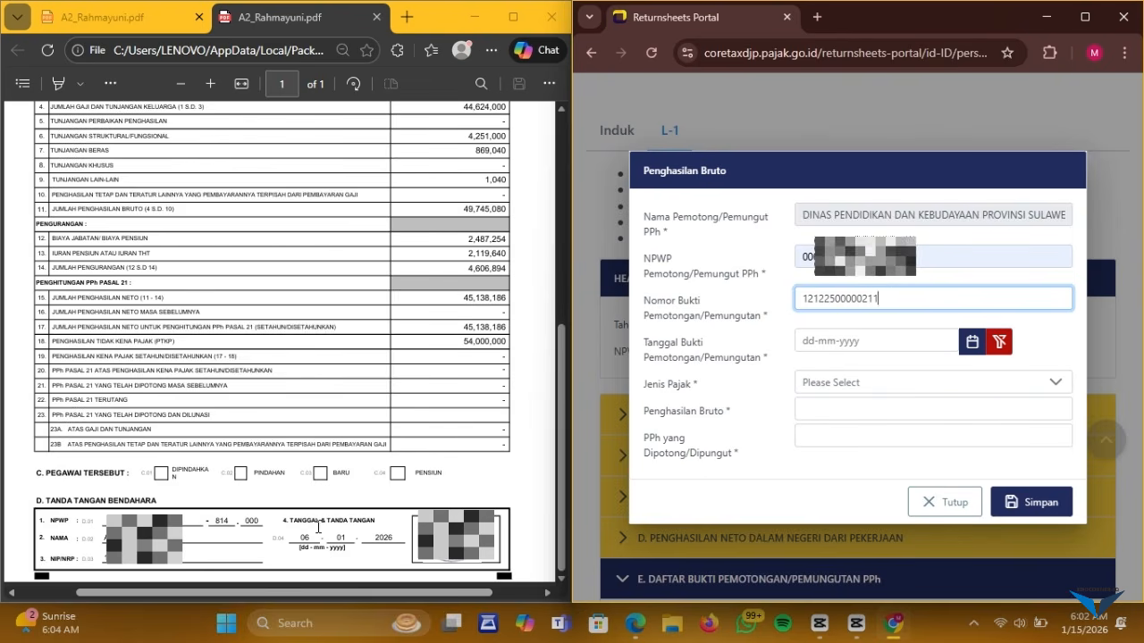
{"action": "left_click", "coordinate": [971, 341]}
{"action": "left_click", "coordinate": [883, 190]}
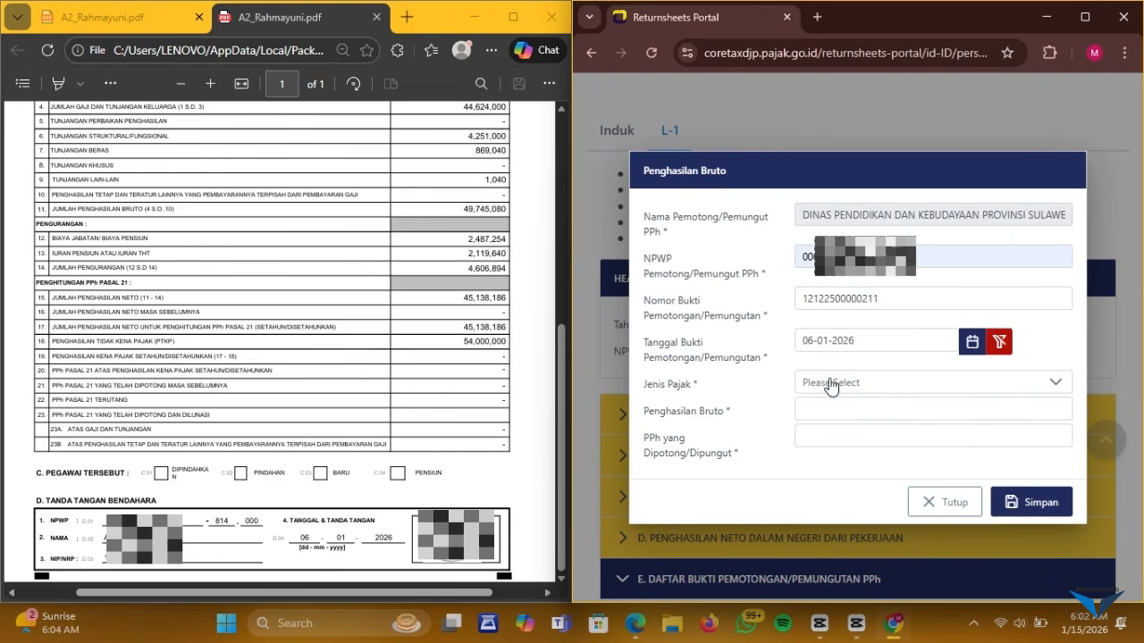
Set Jenis Pajak to PPh Pasal 21 and Penghasilan Bruto to 49.745.080, the gross total in line 11 of the slip
{"action": "left_click", "coordinate": [914, 387]}
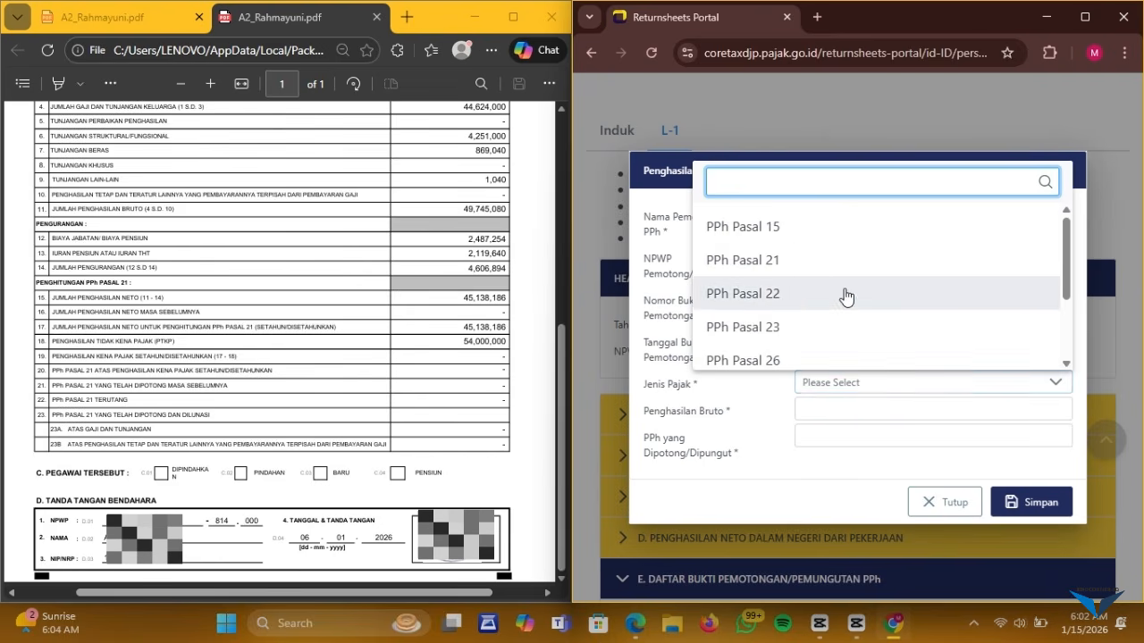
{"action": "left_click", "coordinate": [810, 268]}
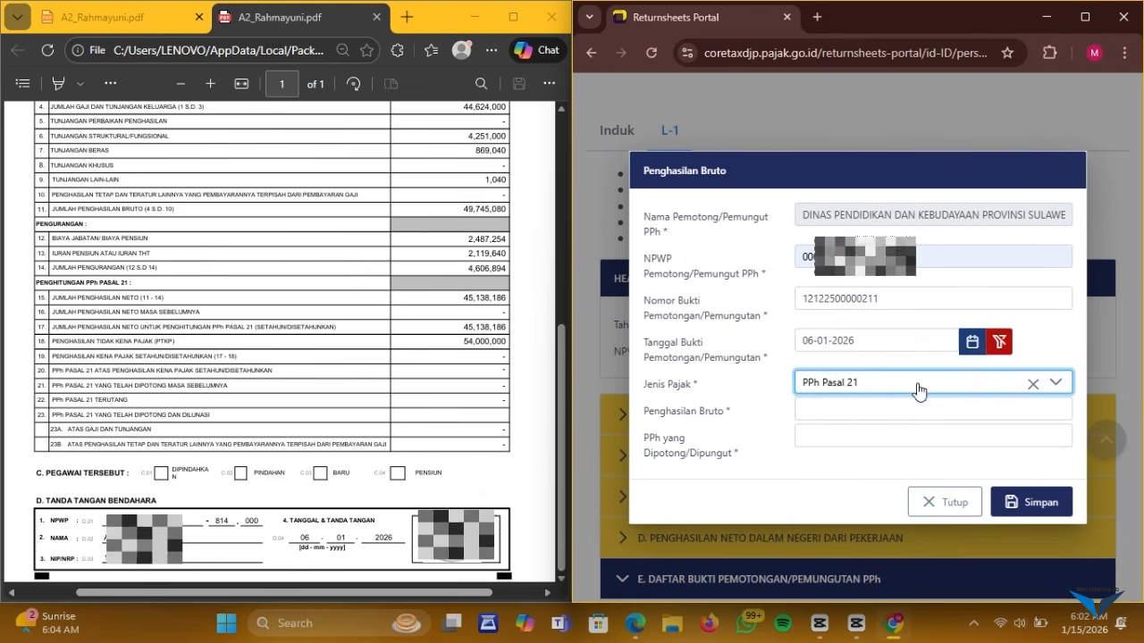
{"action": "scroll", "coordinate": [497, 386], "scroll_direction": "up", "scroll_amount": 5}
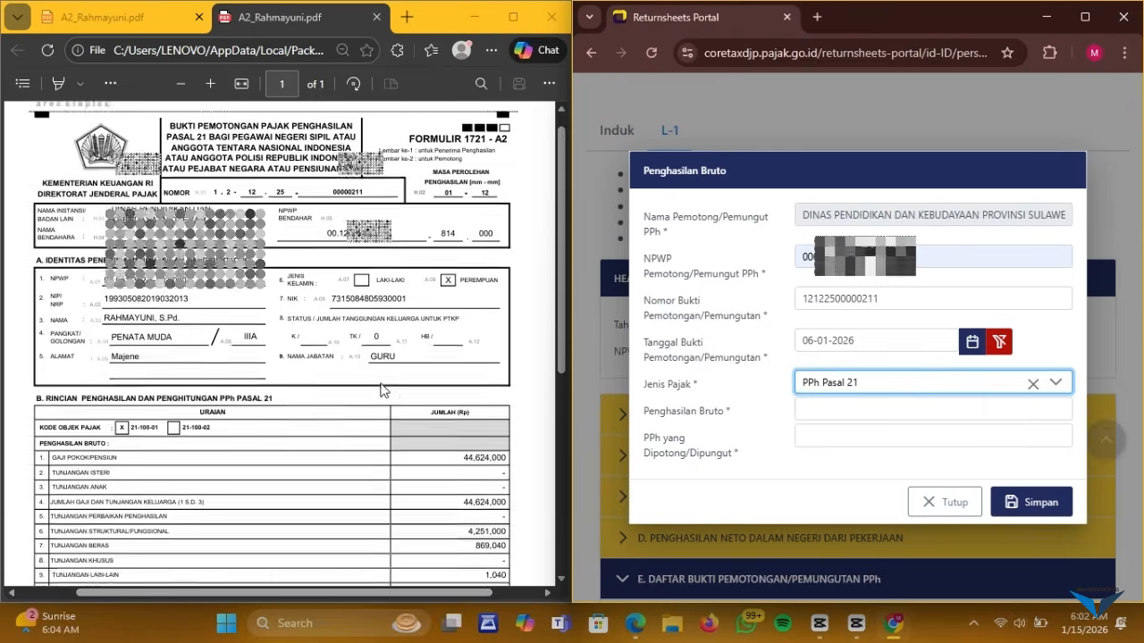
{"action": "scroll", "coordinate": [497, 386], "scroll_direction": "down", "scroll_amount": 3}
{"action": "left_click", "coordinate": [891, 408]}
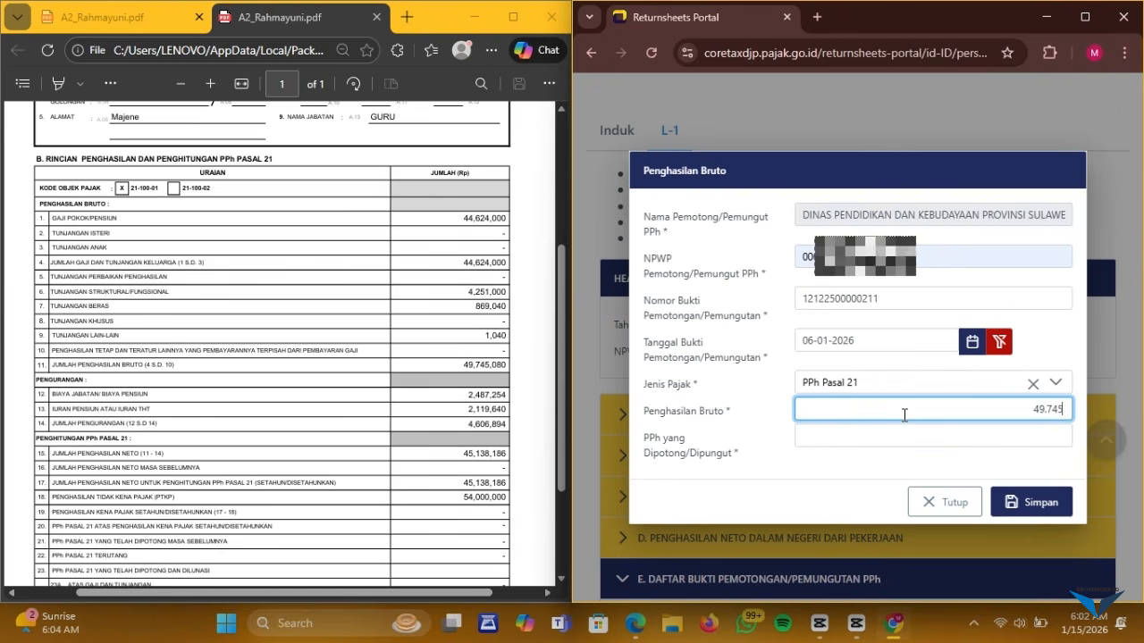
{"action": "type", "text": "080"}
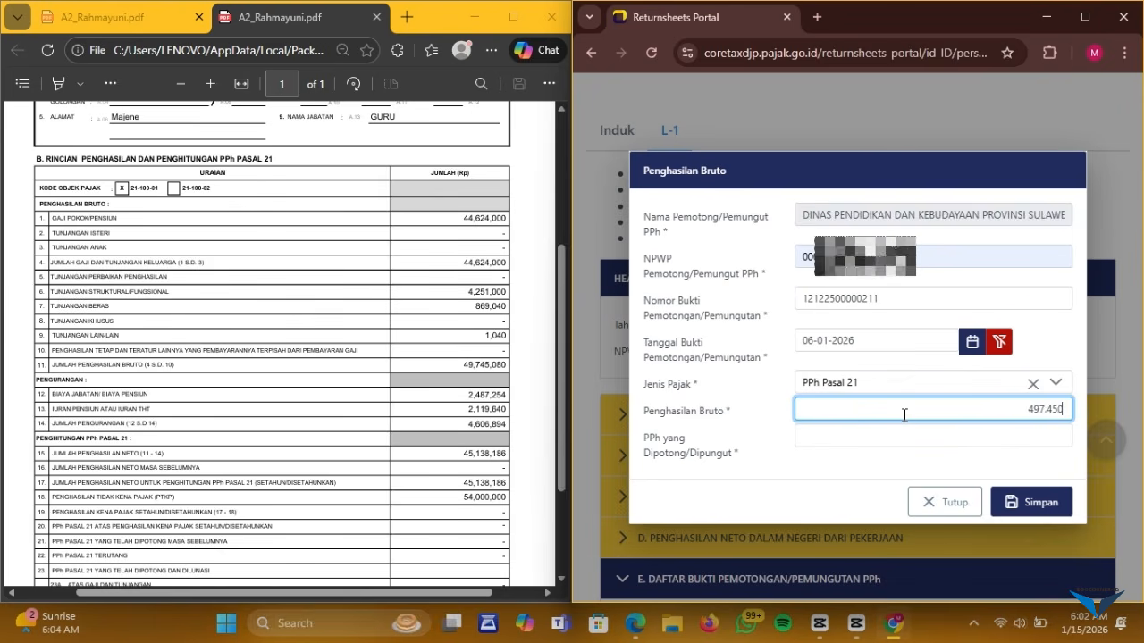
Set PPh yang Dipotong/Dipungut to 0 after checking the slip, and save the withholding entry
{"action": "left_click", "coordinate": [859, 436]}
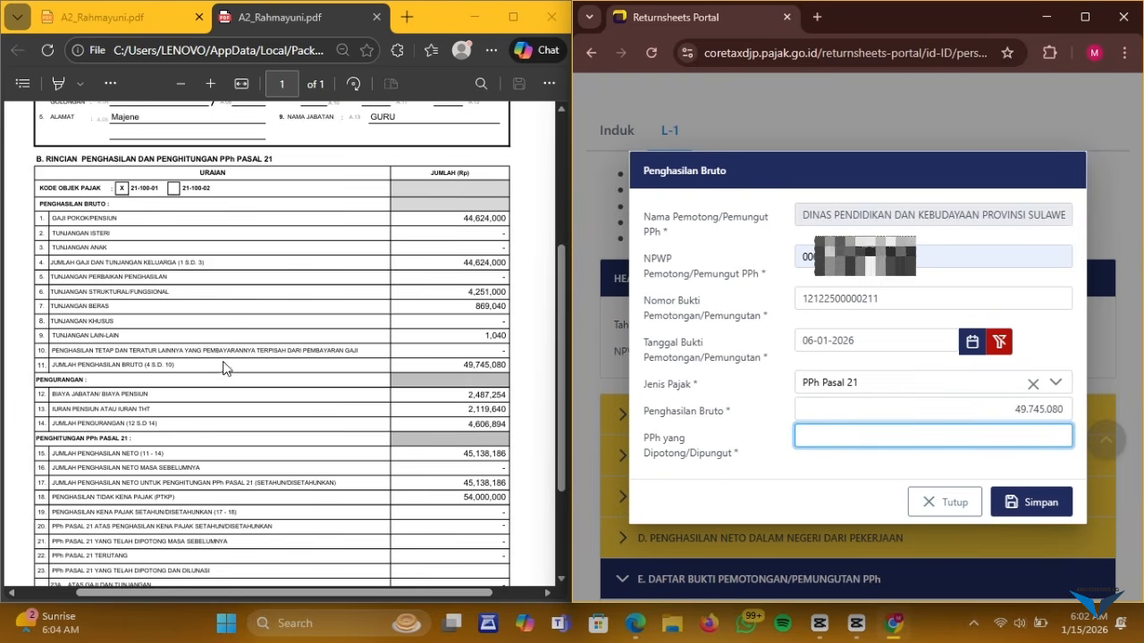
{"action": "scroll", "coordinate": [225, 349], "scroll_direction": "down", "scroll_amount": 3}
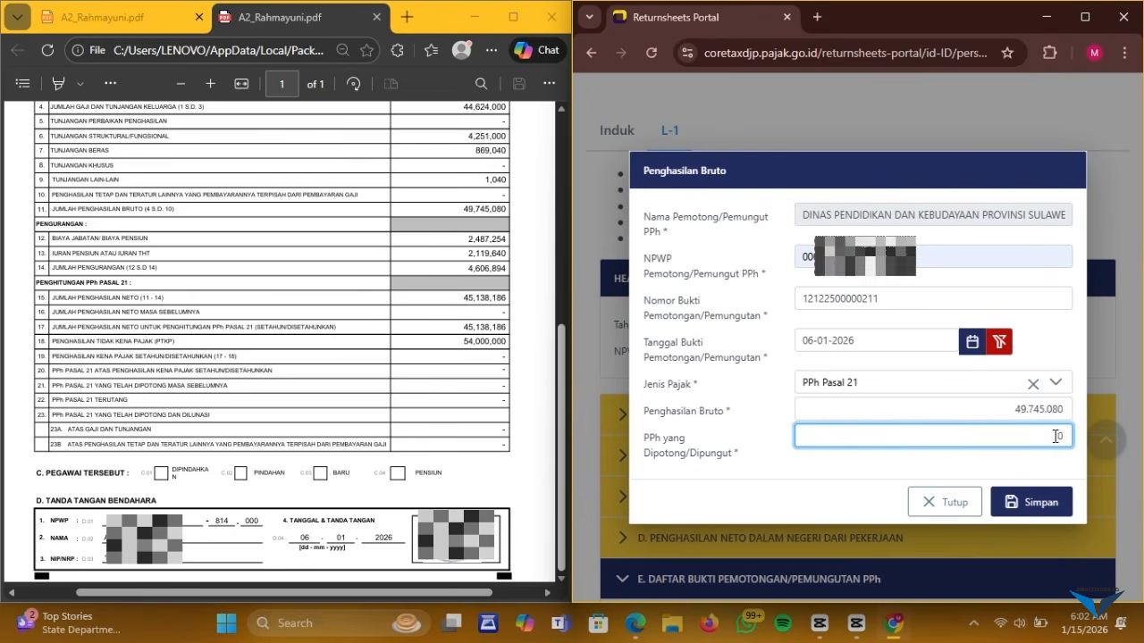
{"action": "left_click", "coordinate": [958, 414]}
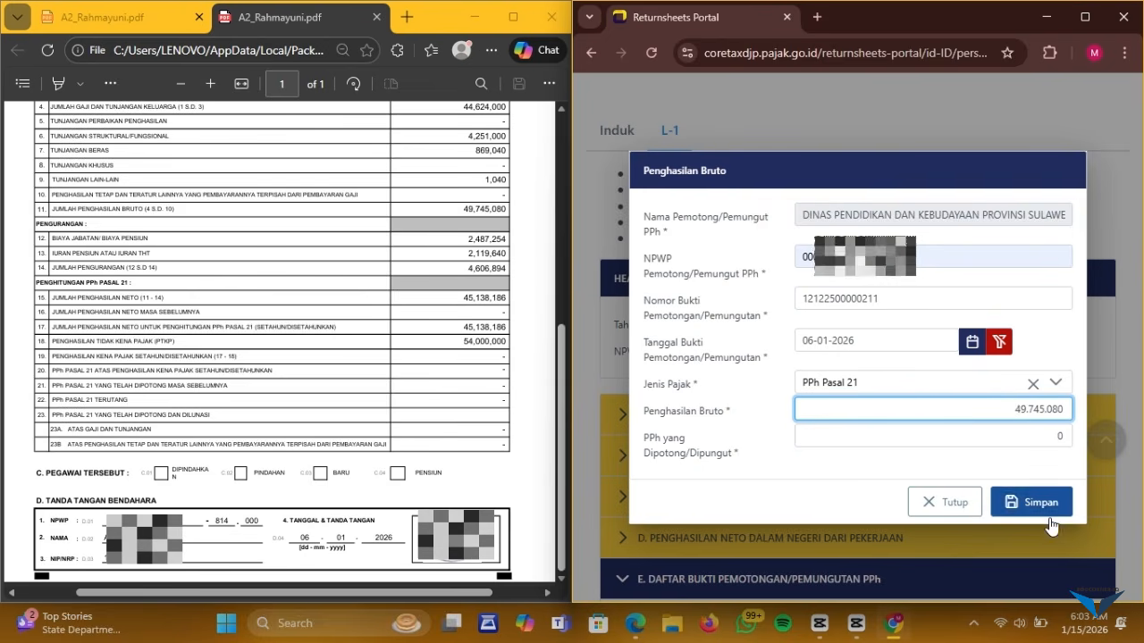
{"action": "left_click", "coordinate": [997, 502]}
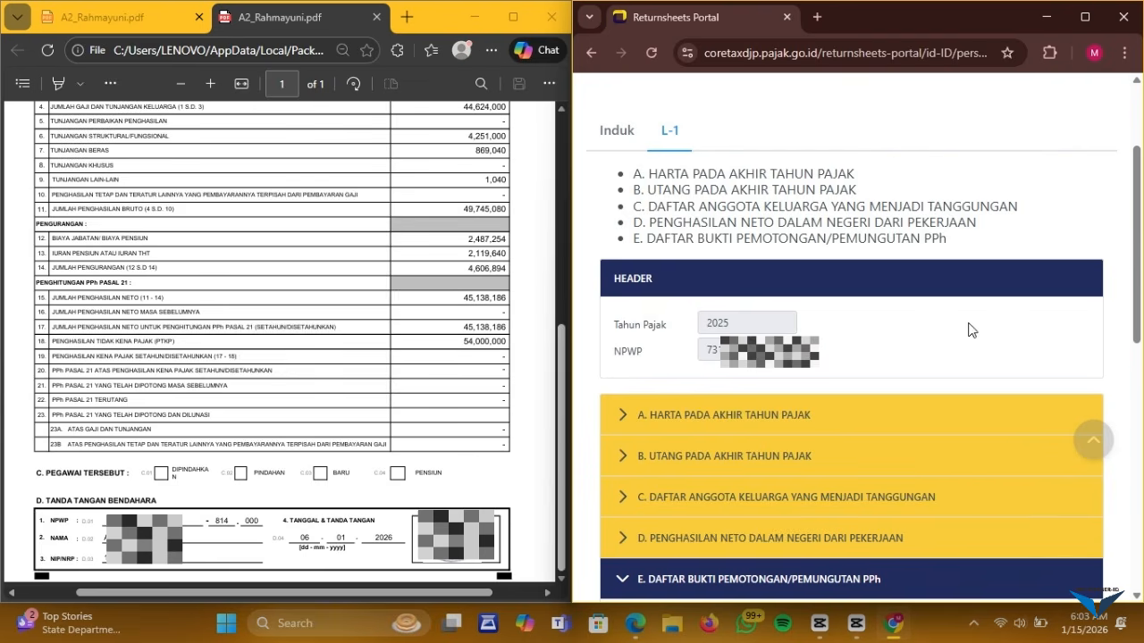
Enlarge the return window, go back to the Induk form and review sections D to G on tax credits, under/overpayment, correction and refund
{"action": "left_click", "coordinate": [1086, 17]}
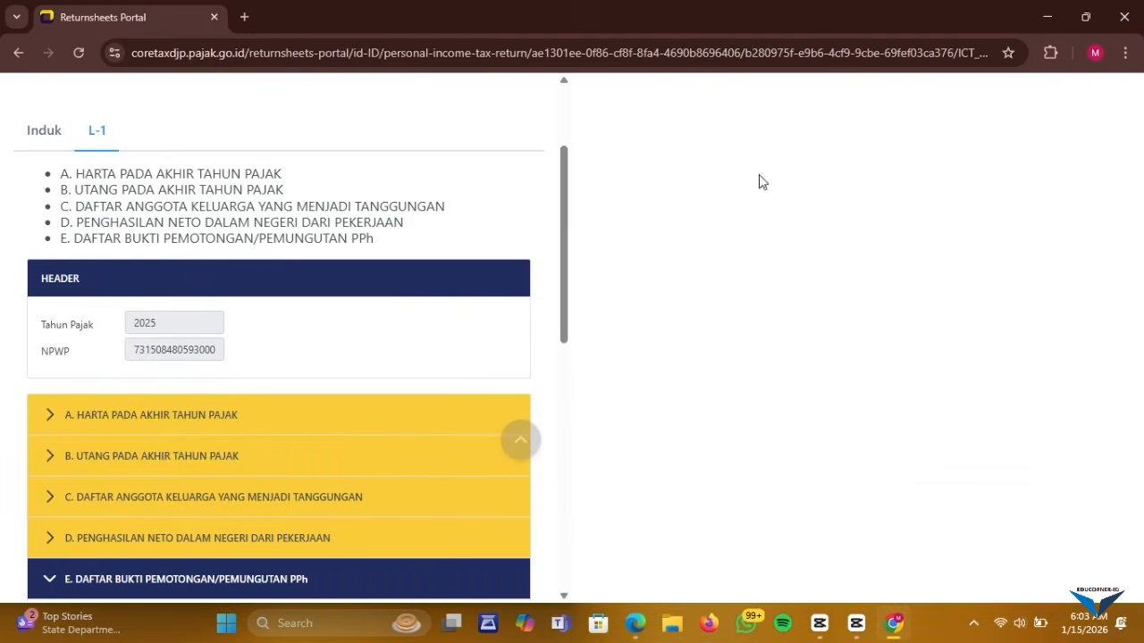
{"action": "left_click", "coordinate": [41, 107]}
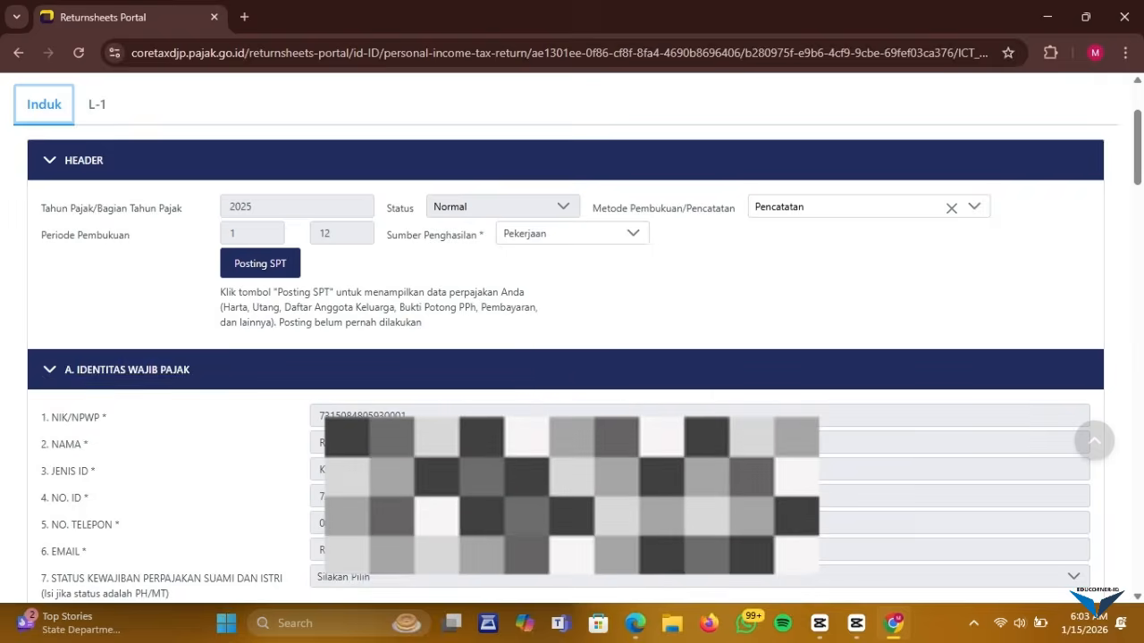
{"action": "scroll", "coordinate": [174, 169], "scroll_direction": "down", "scroll_amount": 3}
{"action": "scroll", "coordinate": [563, 335], "scroll_direction": "down", "scroll_amount": 8}
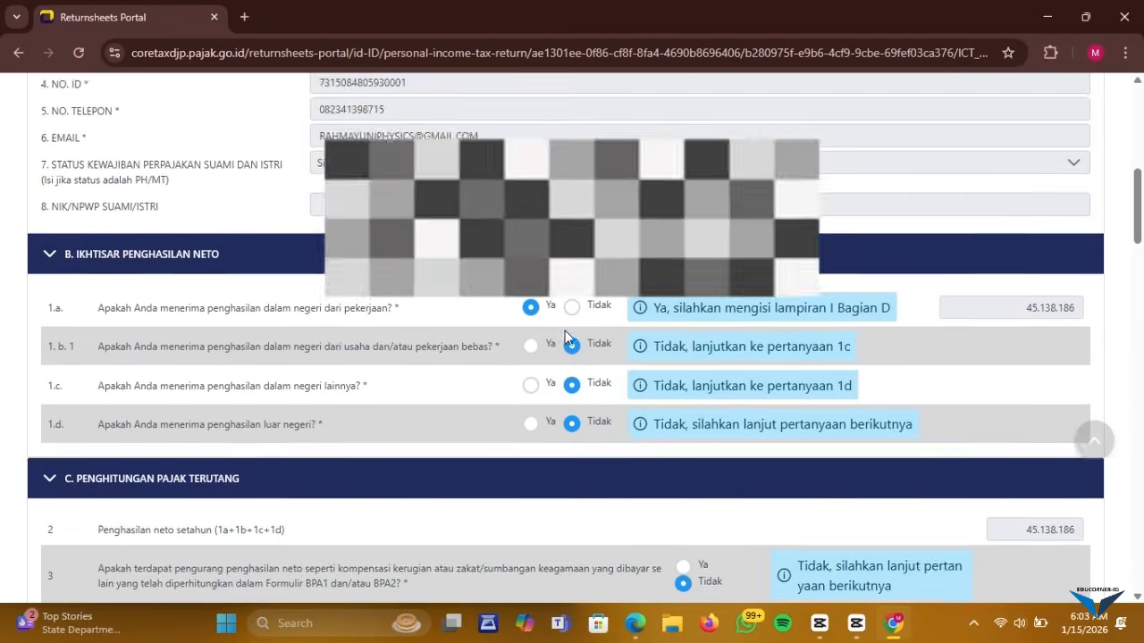
{"action": "scroll", "coordinate": [563, 334], "scroll_direction": "down", "scroll_amount": 2}
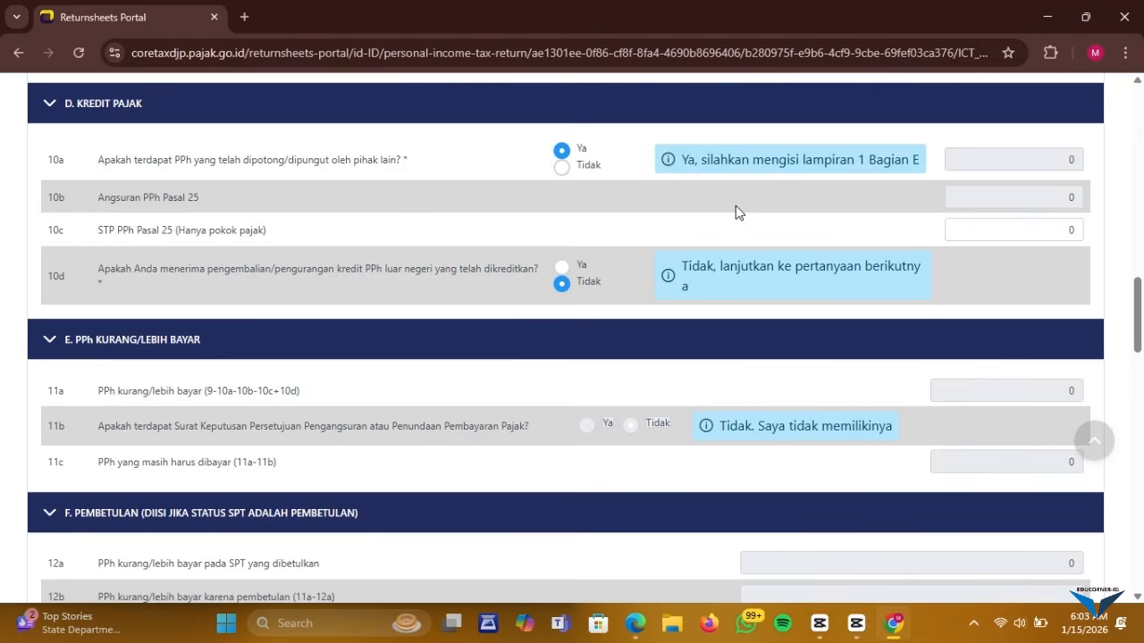
{"action": "scroll", "coordinate": [650, 212], "scroll_direction": "down", "scroll_amount": 2}
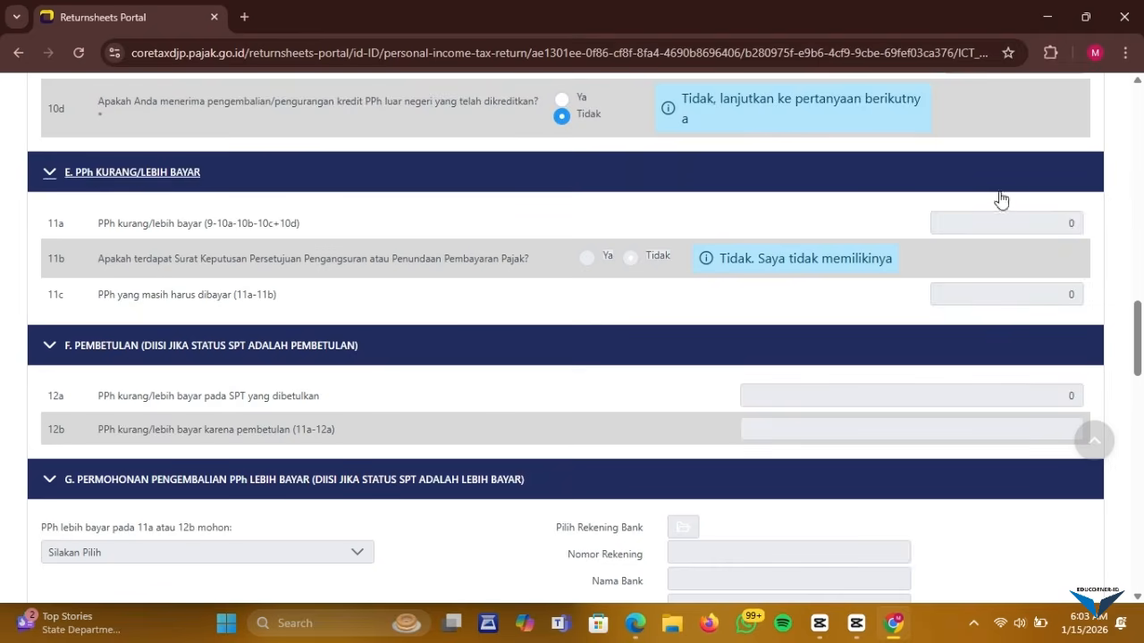
{"action": "scroll", "coordinate": [995, 230], "scroll_direction": "down", "scroll_amount": 1}
{"action": "scroll", "coordinate": [996, 234], "scroll_direction": "down", "scroll_amount": 1}
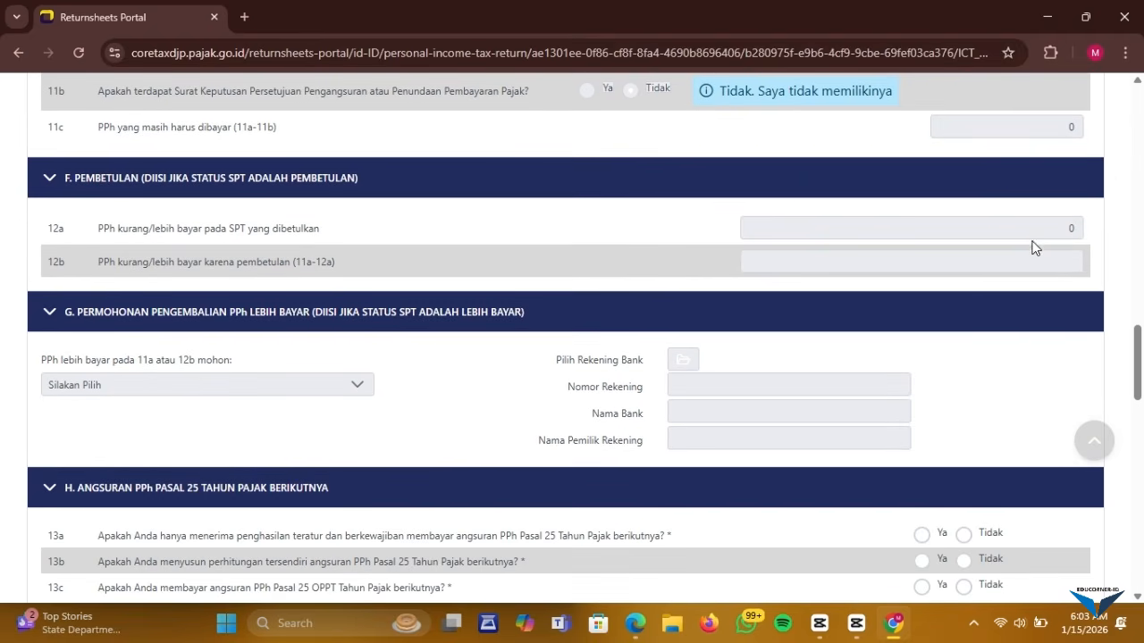
{"action": "scroll", "coordinate": [1026, 235], "scroll_direction": "down", "scroll_amount": 2}
{"action": "scroll", "coordinate": [1029, 229], "scroll_direction": "up", "scroll_amount": 2}
{"action": "scroll", "coordinate": [1037, 224], "scroll_direction": "up", "scroll_amount": 3}
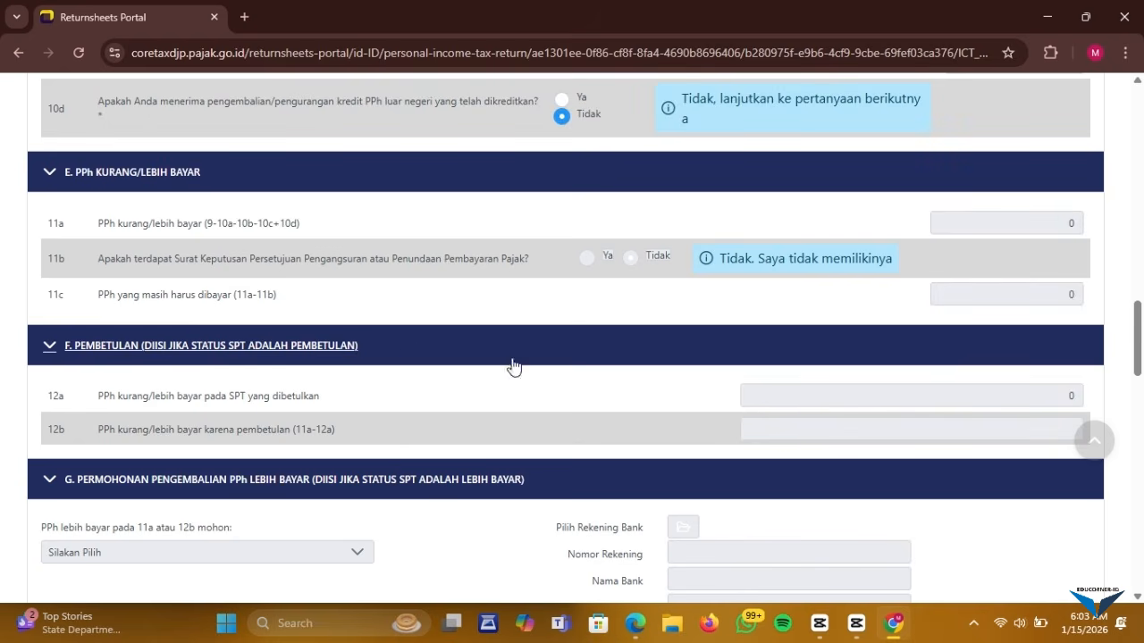
{"action": "scroll", "coordinate": [416, 317], "scroll_direction": "down", "scroll_amount": 1}
{"action": "scroll", "coordinate": [416, 317], "scroll_direction": "down", "scroll_amount": 3}
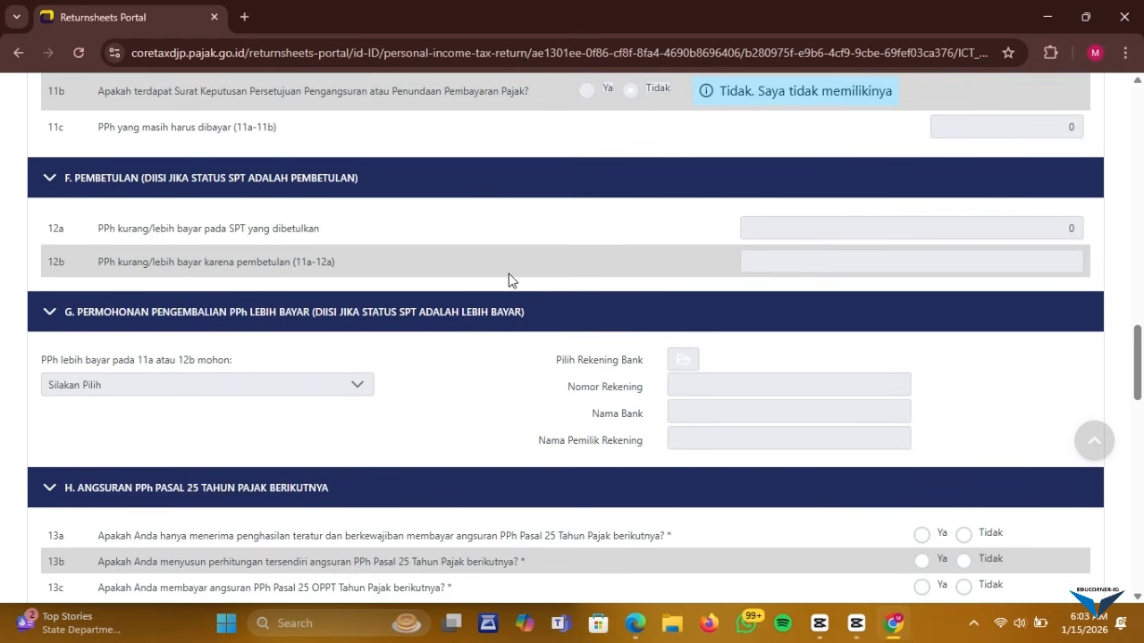
In section H, Angsuran PPh Pasal 25 Tahun Pajak Berikutnya, answer Tidak to questions 13a, 13b and 13c
{"action": "scroll", "coordinate": [995, 256], "scroll_direction": "down", "scroll_amount": 4}
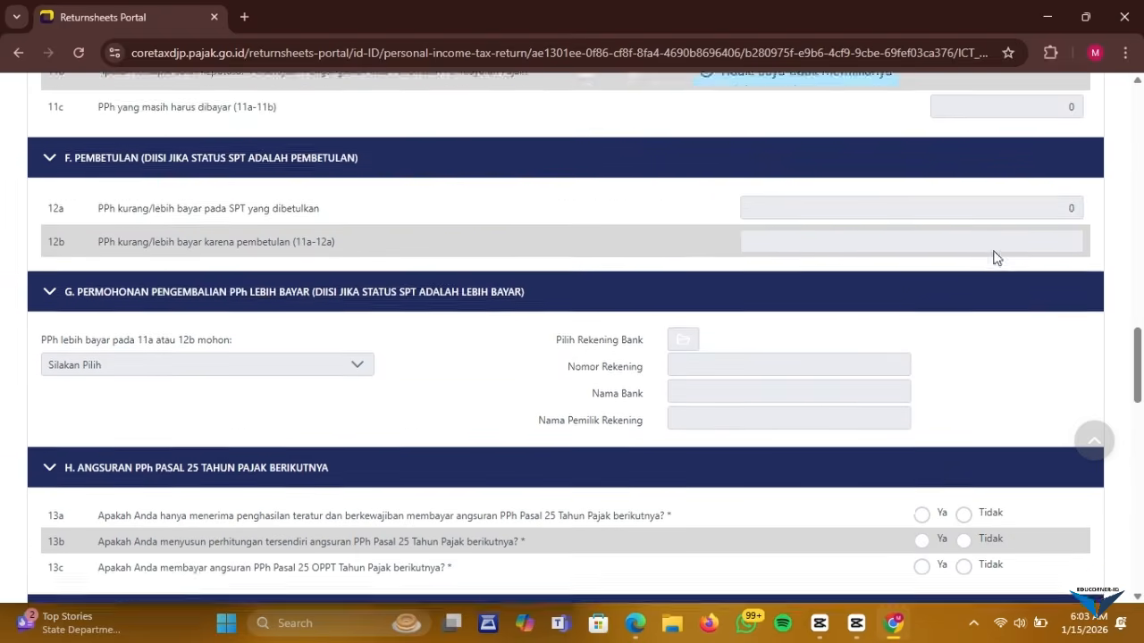
{"action": "scroll", "coordinate": [306, 256], "scroll_direction": "down", "scroll_amount": 2}
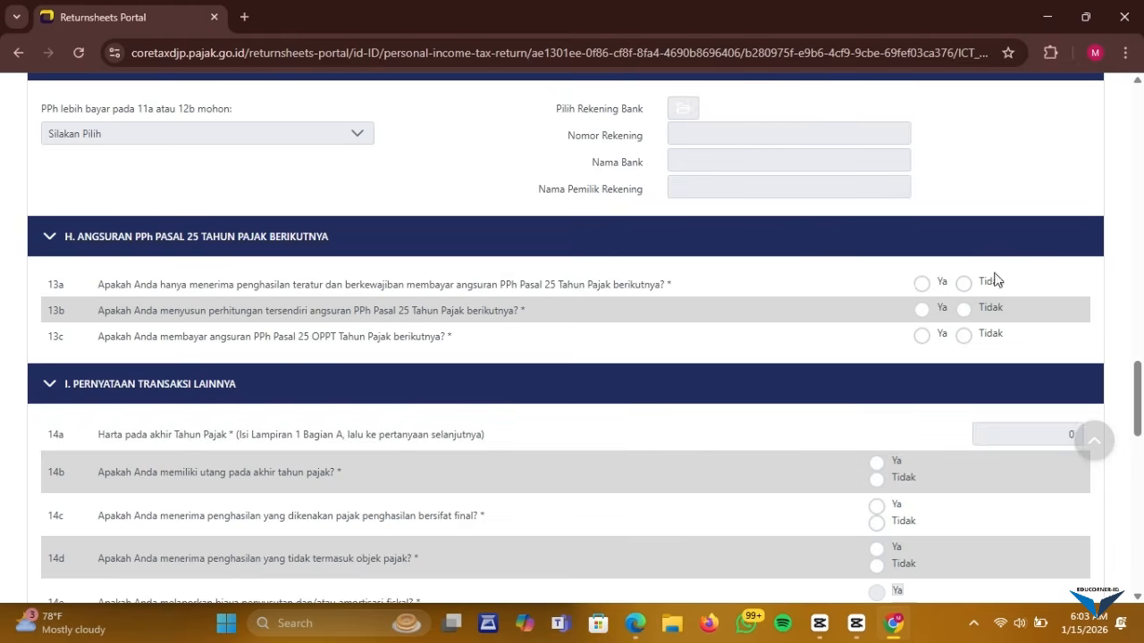
{"action": "left_click", "coordinate": [962, 288]}
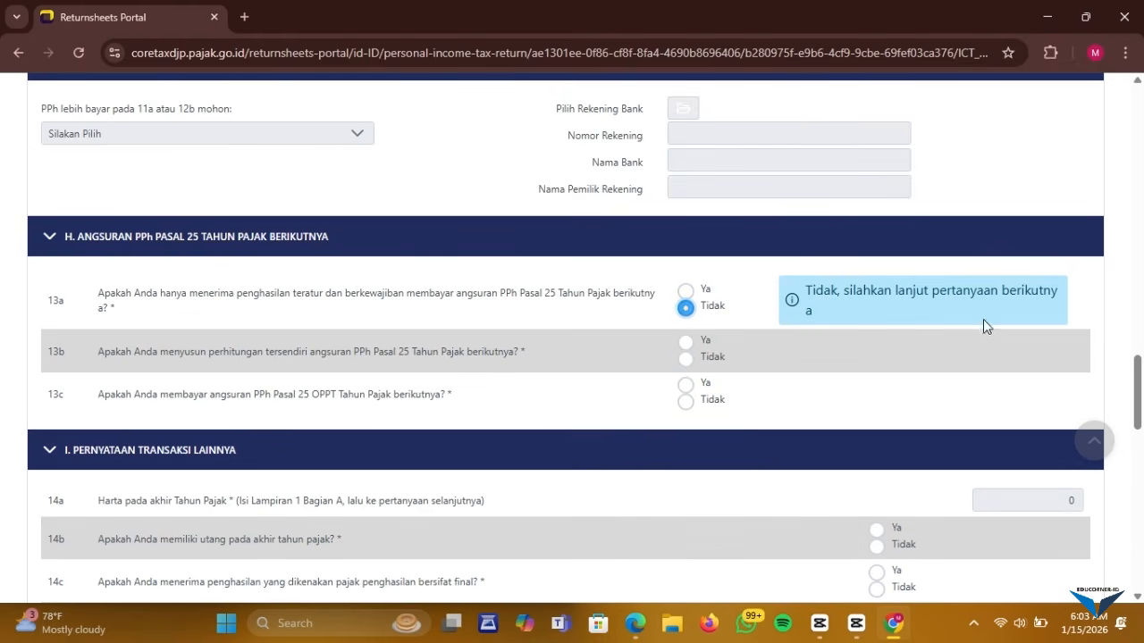
{"action": "left_click", "coordinate": [685, 360]}
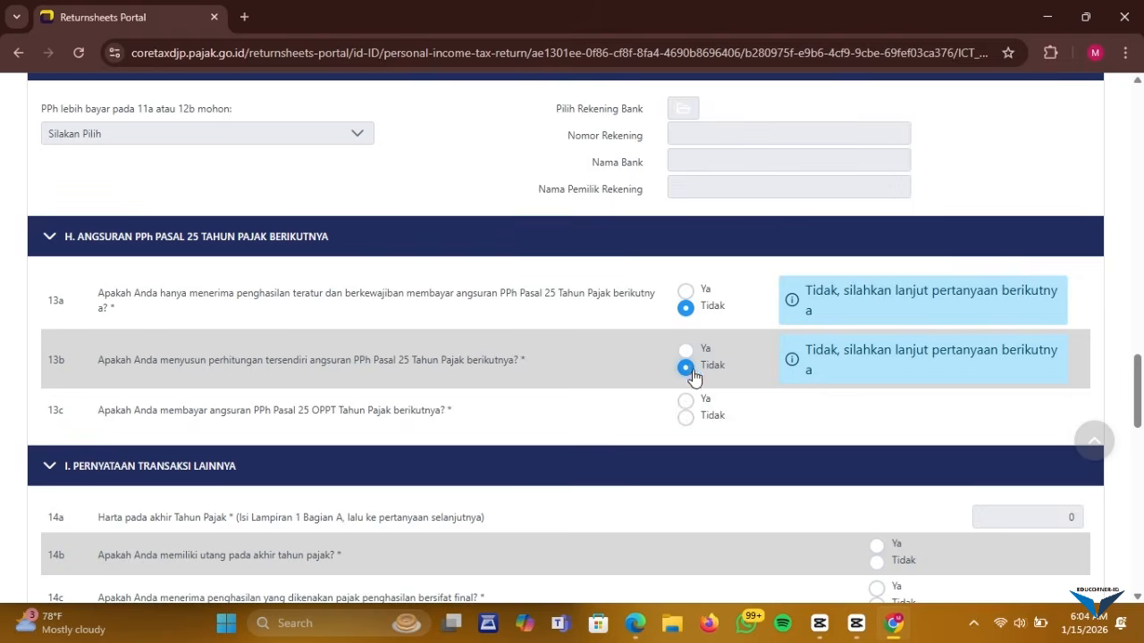
{"action": "scroll", "coordinate": [822, 286], "scroll_direction": "down", "scroll_amount": 3}
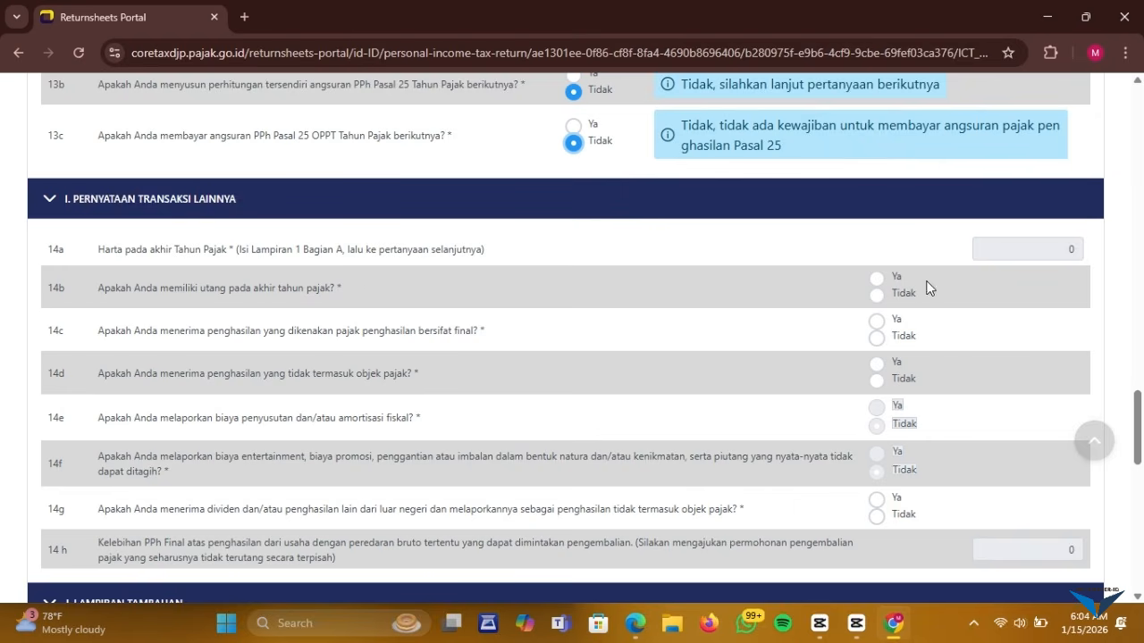
In section I, Pernyataan Transaksi Lainnya, answer Tidak to questions 14b, 14c, 14d and 14g
{"action": "left_click", "coordinate": [877, 296]}
{"action": "scroll", "coordinate": [786, 408], "scroll_direction": "down", "scroll_amount": 1}
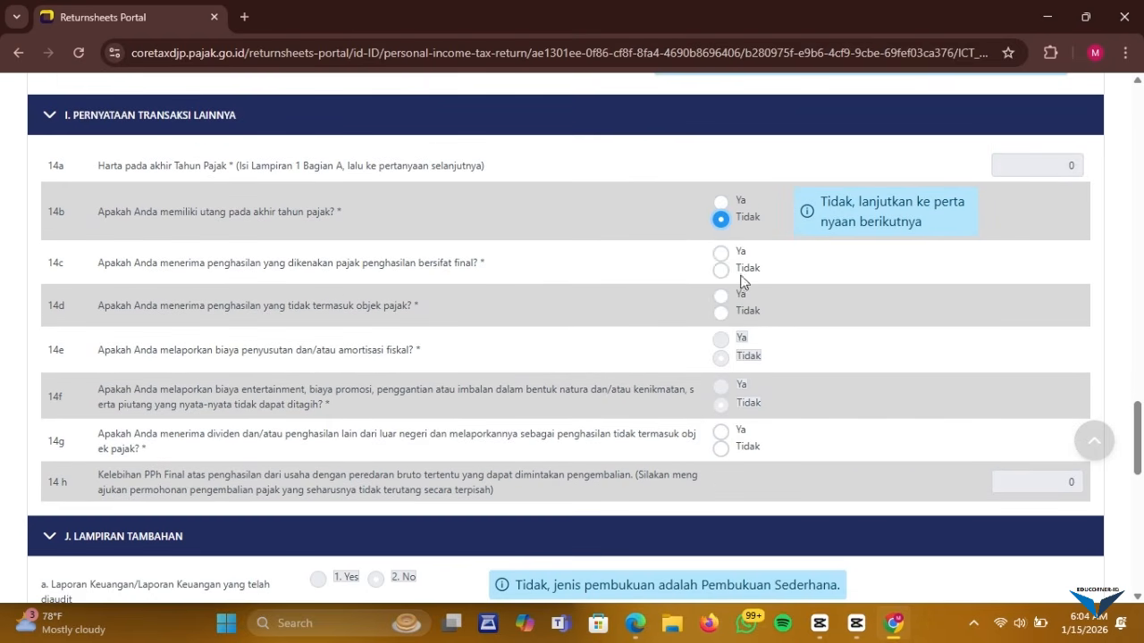
{"action": "left_click", "coordinate": [721, 271]}
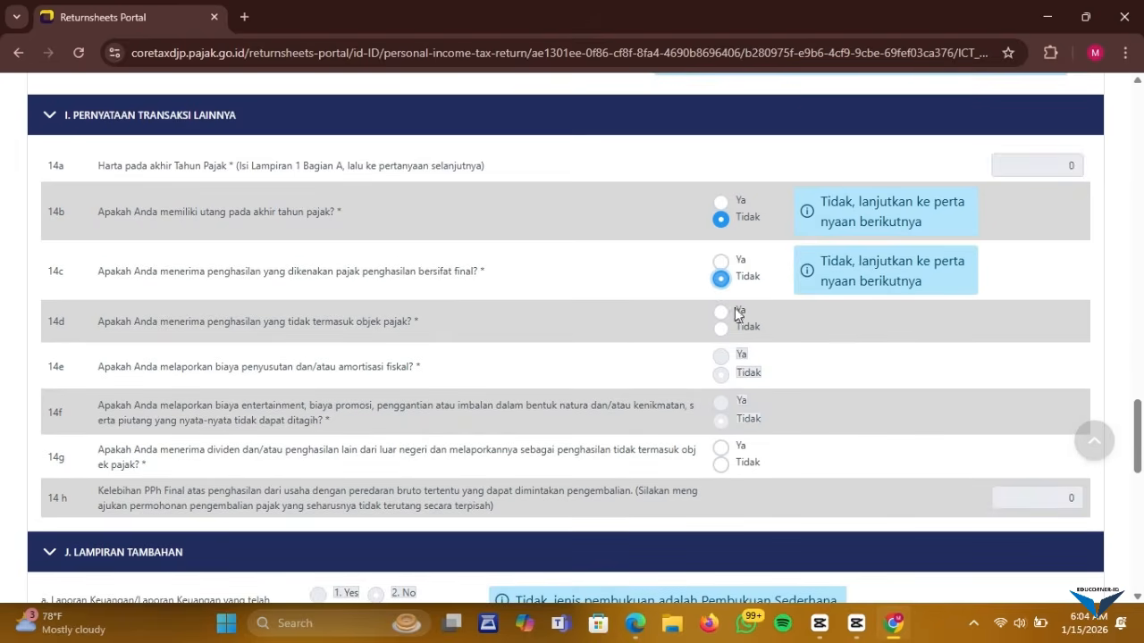
{"action": "left_click", "coordinate": [720, 330]}
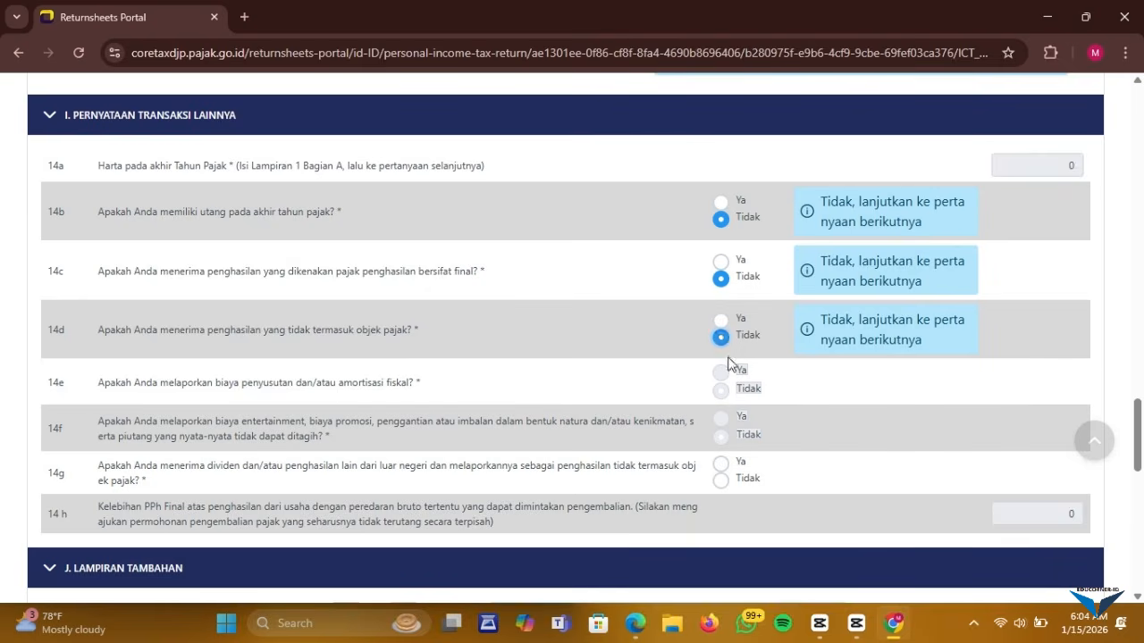
{"action": "left_click", "coordinate": [720, 480]}
{"action": "scroll", "coordinate": [697, 365], "scroll_direction": "down", "scroll_amount": 4}
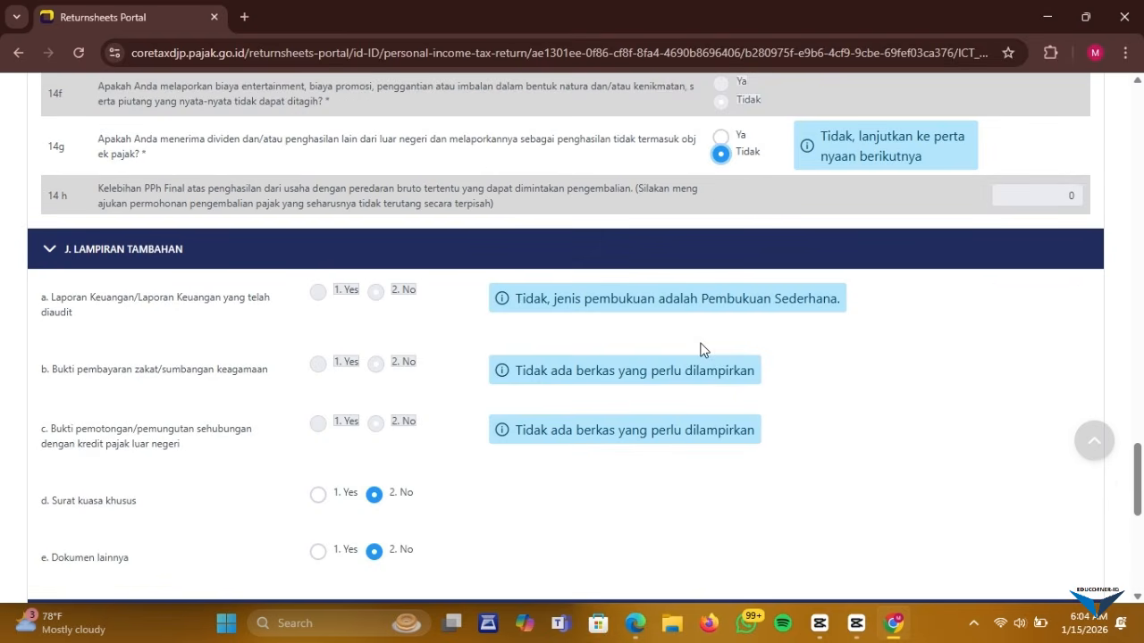
Review section J, Lampiran Tambahan, and section K, Pernyataan, and recheck the answers given in sections H and I
{"action": "scroll", "coordinate": [628, 212], "scroll_direction": "down", "scroll_amount": 5}
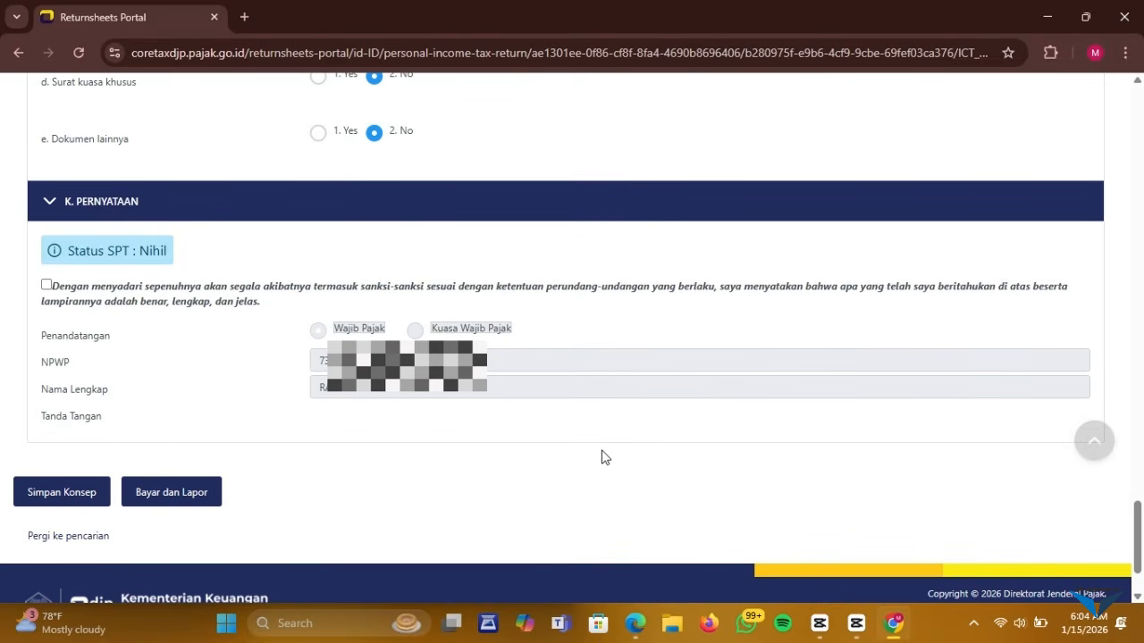
{"action": "scroll", "coordinate": [602, 457], "scroll_direction": "up", "scroll_amount": 2}
{"action": "scroll", "coordinate": [433, 210], "scroll_direction": "up", "scroll_amount": 2}
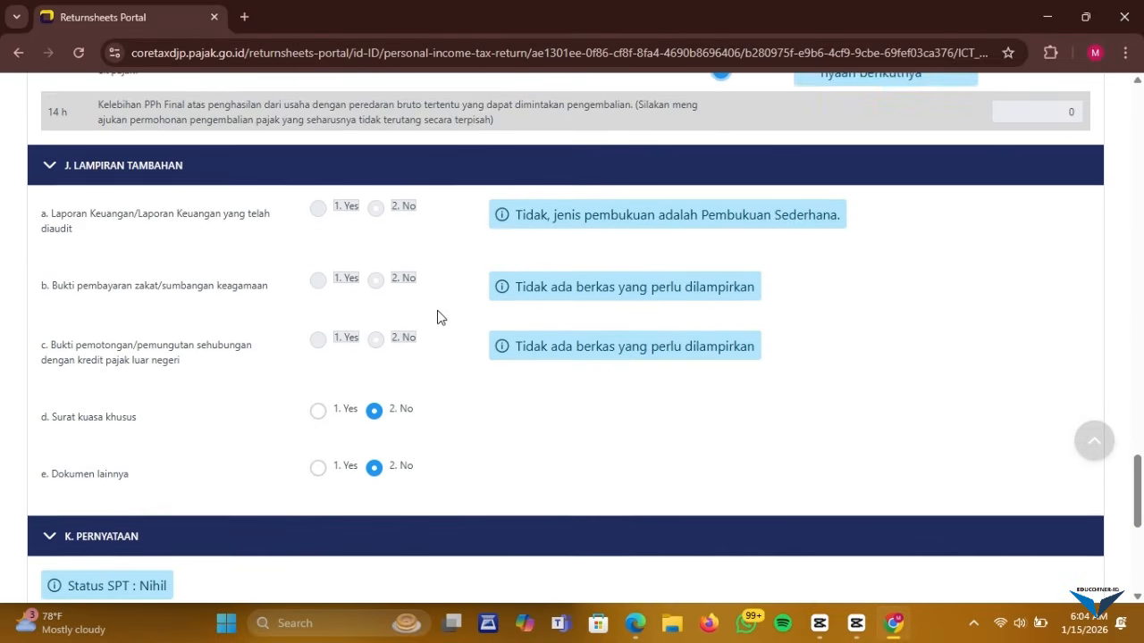
{"action": "scroll", "coordinate": [433, 317], "scroll_direction": "down", "scroll_amount": 2}
{"action": "scroll", "coordinate": [401, 304], "scroll_direction": "down", "scroll_amount": 1}
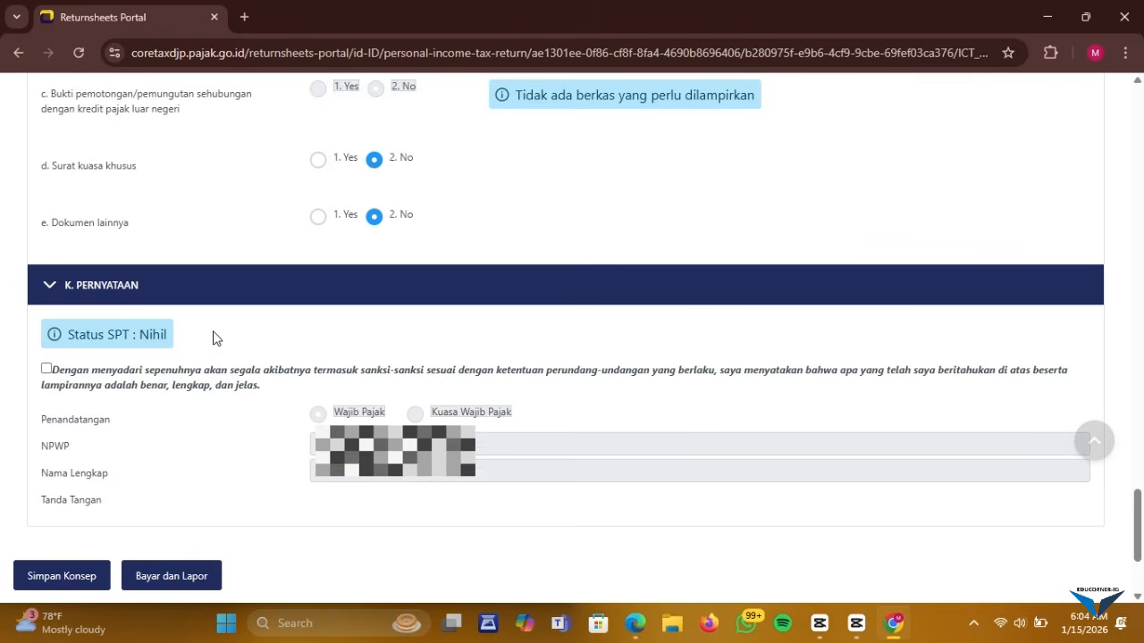
{"action": "scroll", "coordinate": [433, 357], "scroll_direction": "up", "scroll_amount": 8}
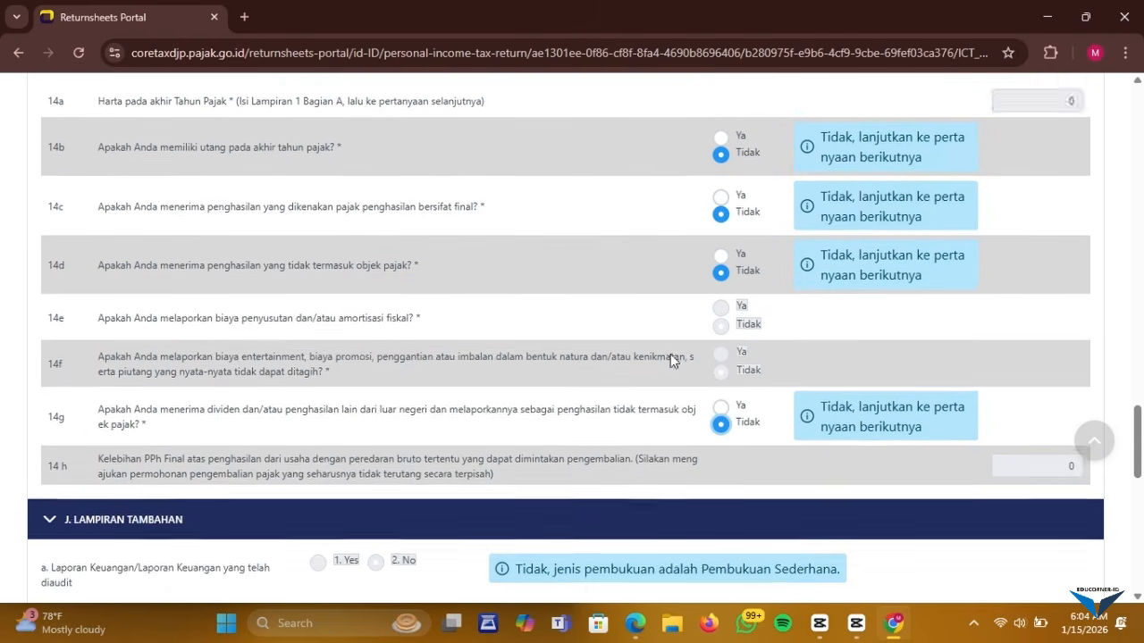
{"action": "scroll", "coordinate": [764, 320], "scroll_direction": "up", "scroll_amount": 2}
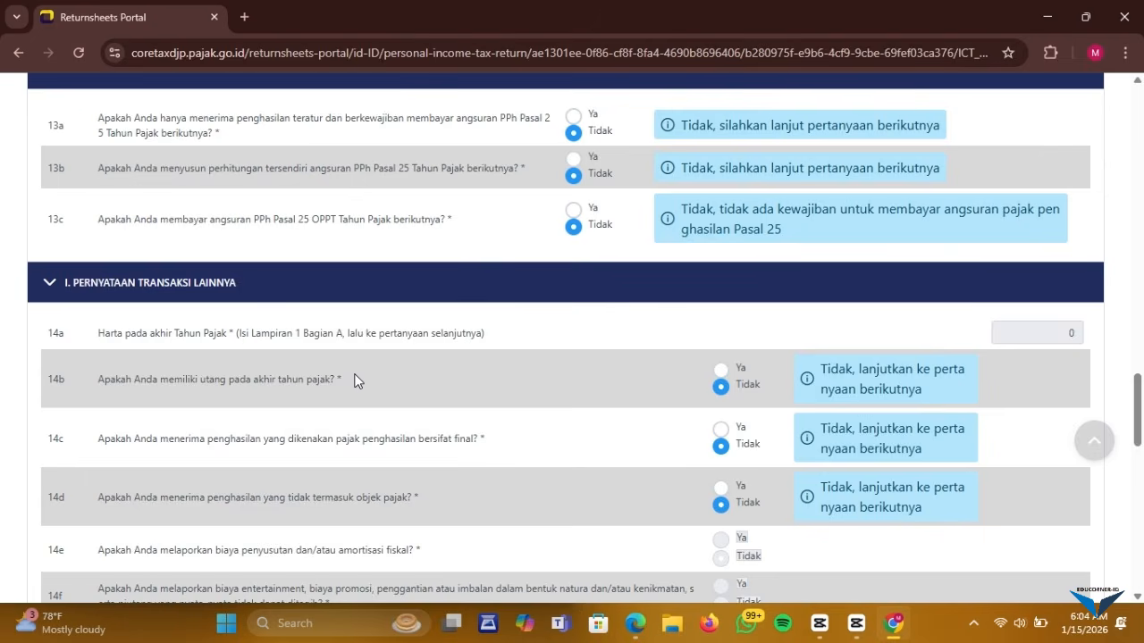
Open attachment L-1 of the return and expand section A, Harta pada Akhir Tahun Pajak
{"action": "scroll", "coordinate": [354, 381], "scroll_direction": "up", "scroll_amount": 20}
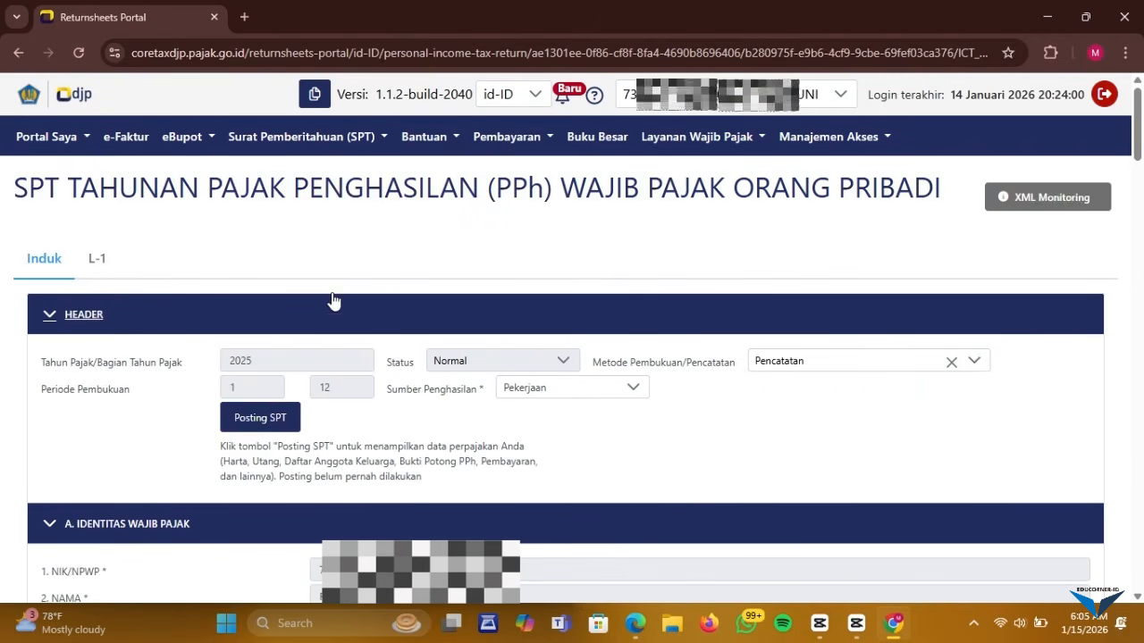
{"action": "left_click", "coordinate": [97, 261]}
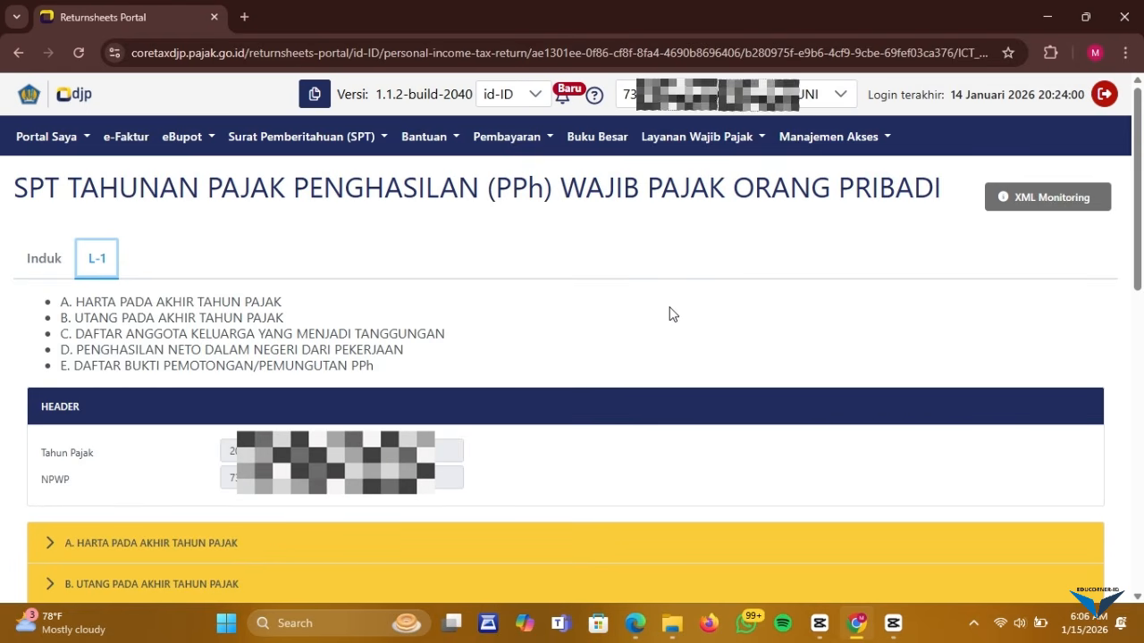
{"action": "scroll", "coordinate": [250, 297], "scroll_direction": "down", "scroll_amount": 1}
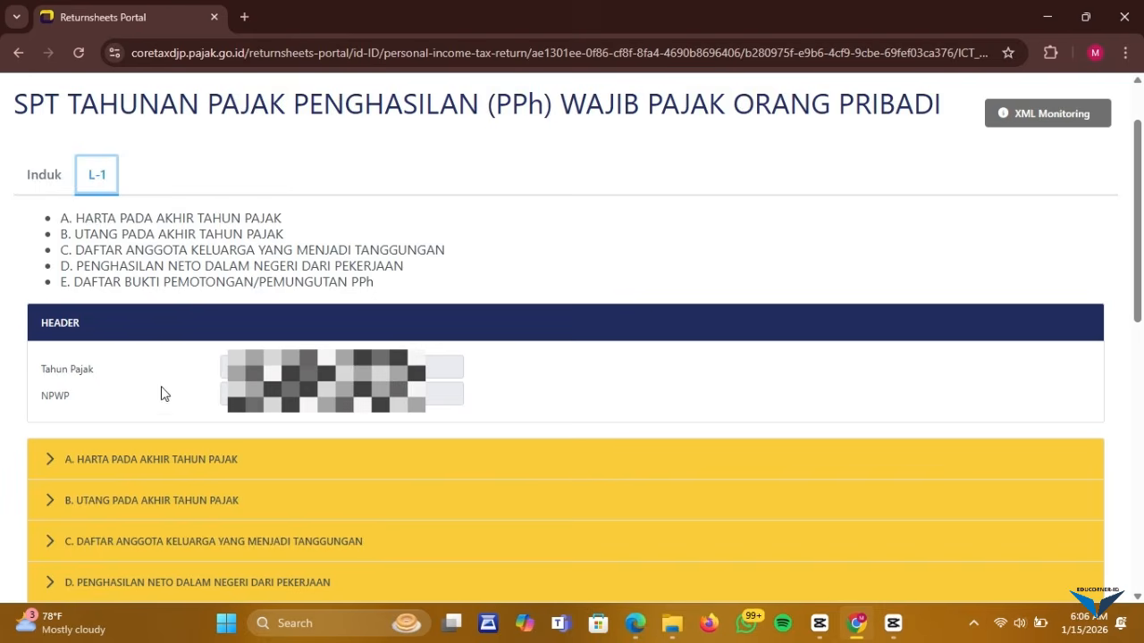
{"action": "scroll", "coordinate": [163, 394], "scroll_direction": "down", "scroll_amount": 2}
{"action": "left_click", "coordinate": [134, 294]}
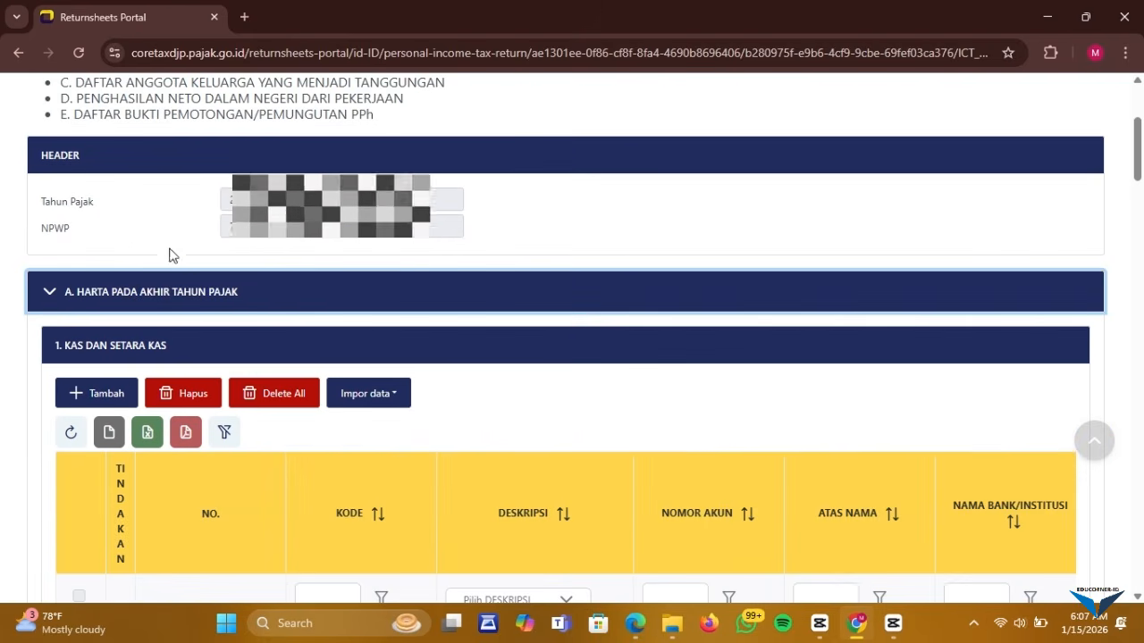
Look through the section A asset tables and examine the Tipe options in a new Harta Bergerak entry, closing it without saving
{"action": "scroll", "coordinate": [139, 224], "scroll_direction": "down", "scroll_amount": 2}
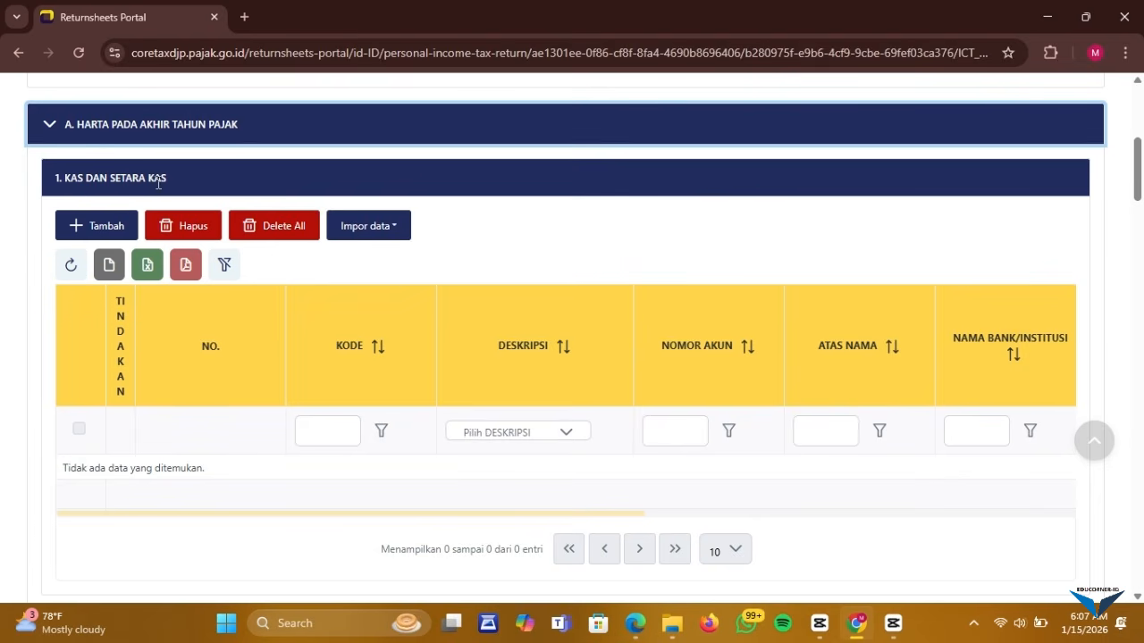
{"action": "scroll", "coordinate": [159, 185], "scroll_direction": "down", "scroll_amount": 4}
{"action": "scroll", "coordinate": [63, 308], "scroll_direction": "down", "scroll_amount": 5}
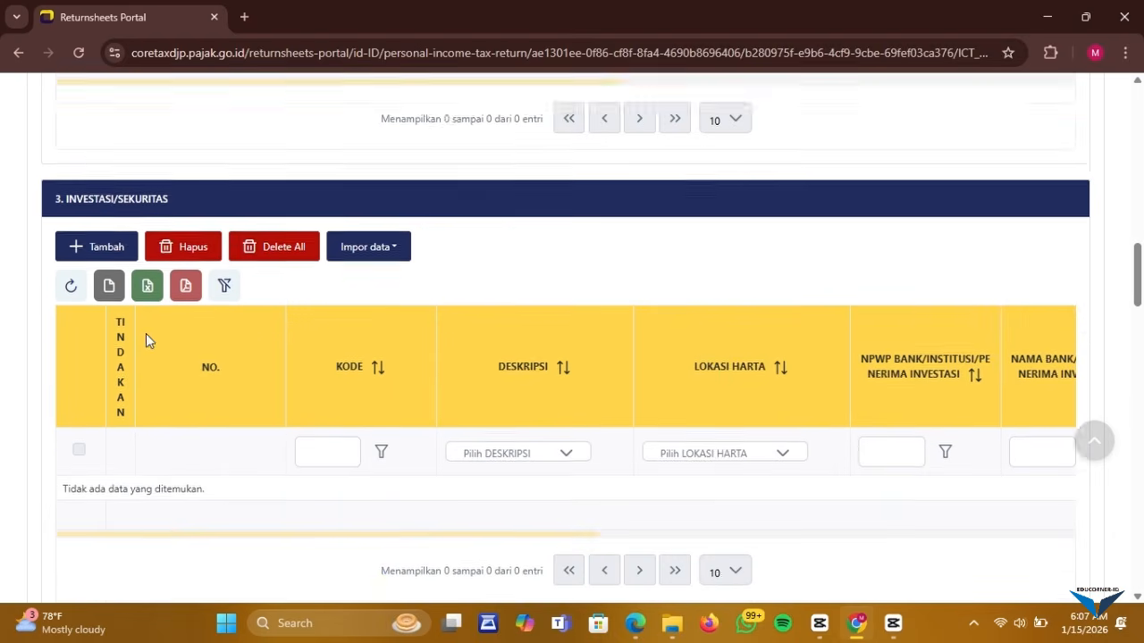
{"action": "scroll", "coordinate": [143, 333], "scroll_direction": "down", "scroll_amount": 6}
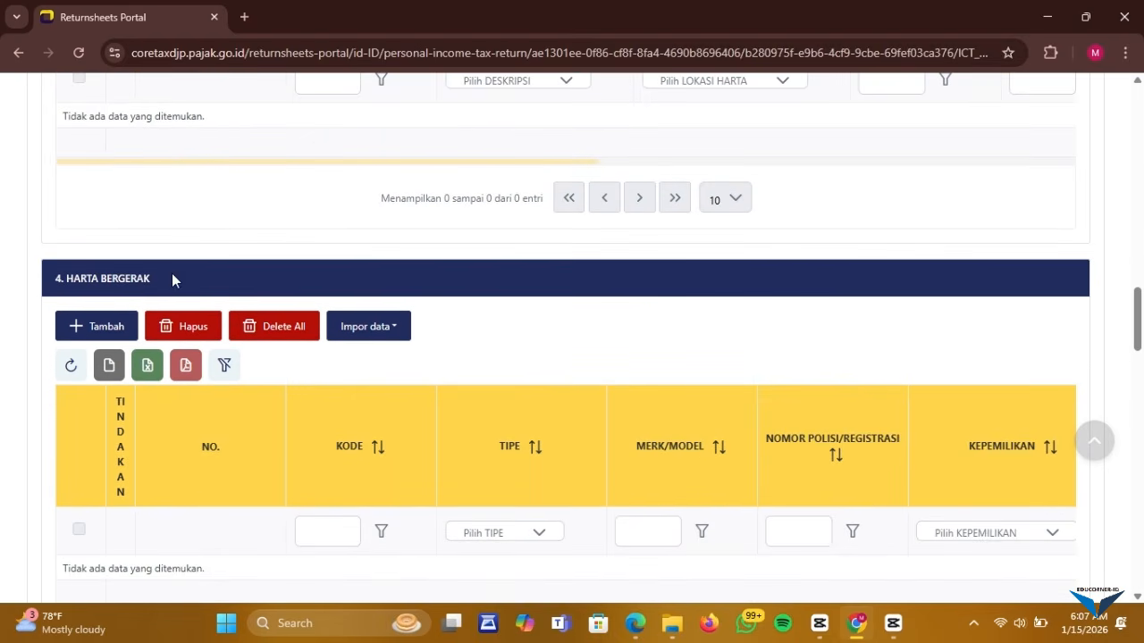
{"action": "scroll", "coordinate": [173, 280], "scroll_direction": "down", "scroll_amount": 2}
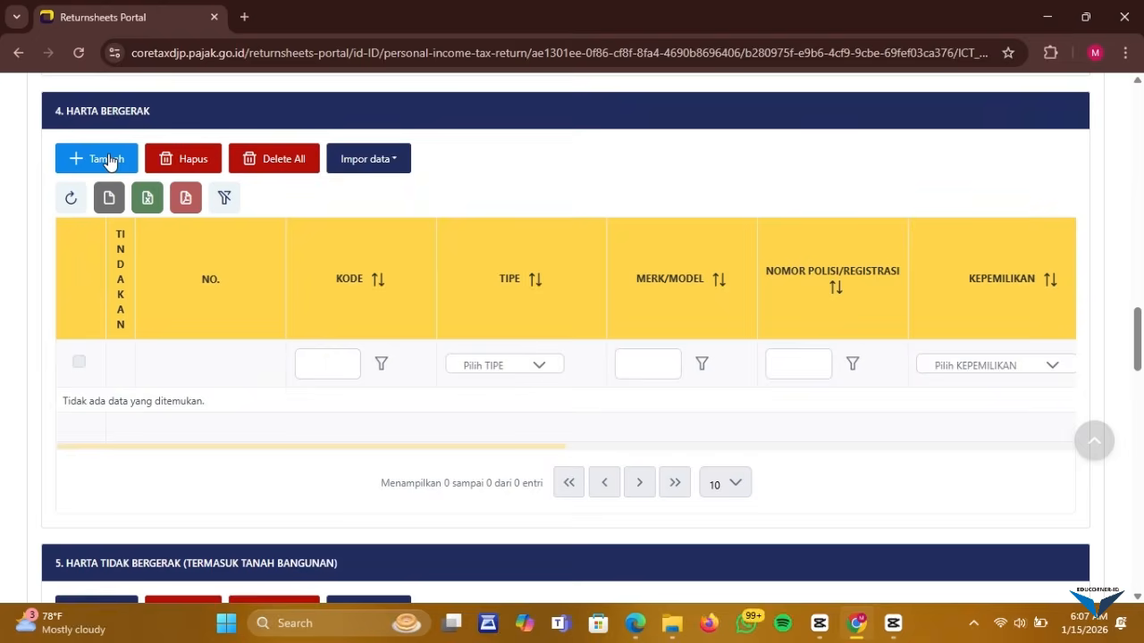
{"action": "left_click", "coordinate": [108, 161]}
{"action": "left_click", "coordinate": [562, 222]}
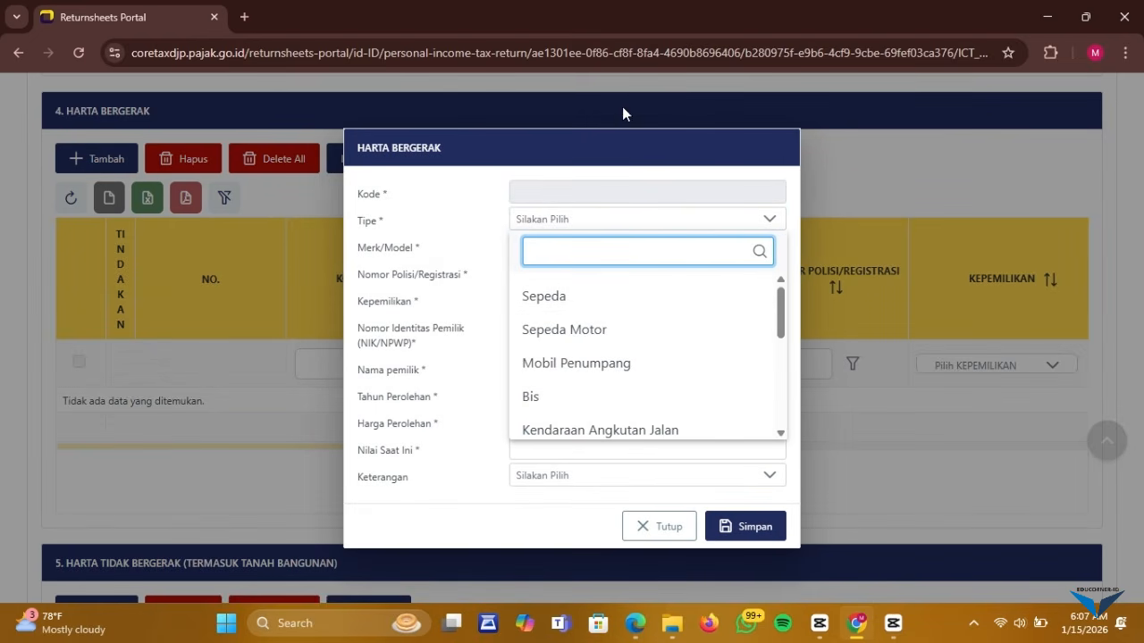
{"action": "left_click", "coordinate": [645, 529]}
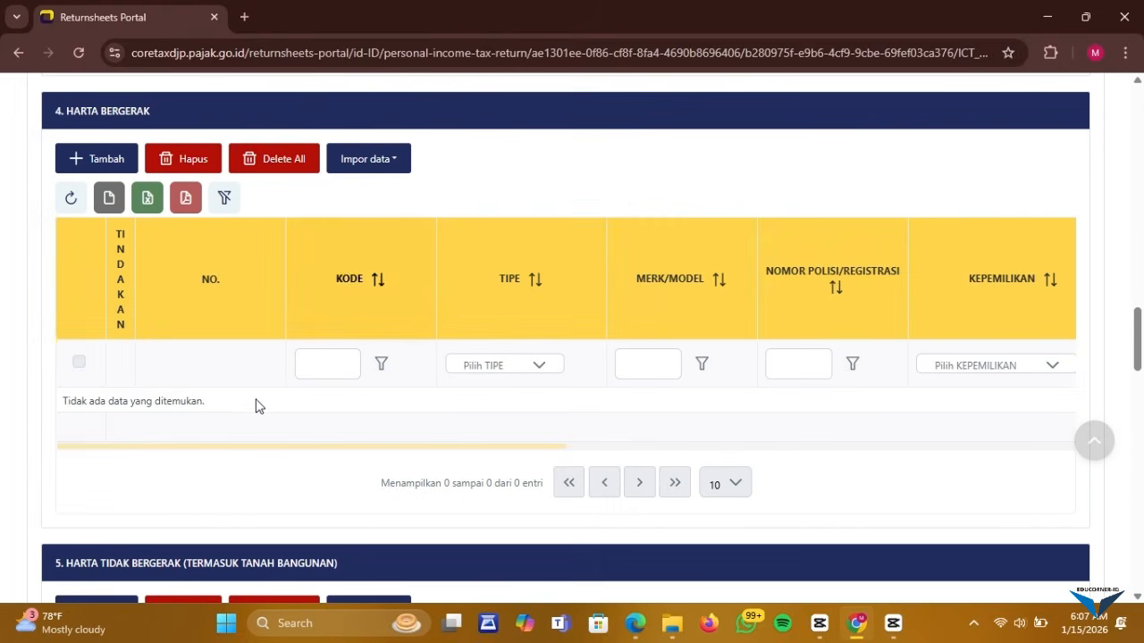
Examine the Deskripsi options in a new Harta Tidak Bergerak entry and close it without saving
{"action": "scroll", "coordinate": [153, 383], "scroll_direction": "down", "scroll_amount": 3}
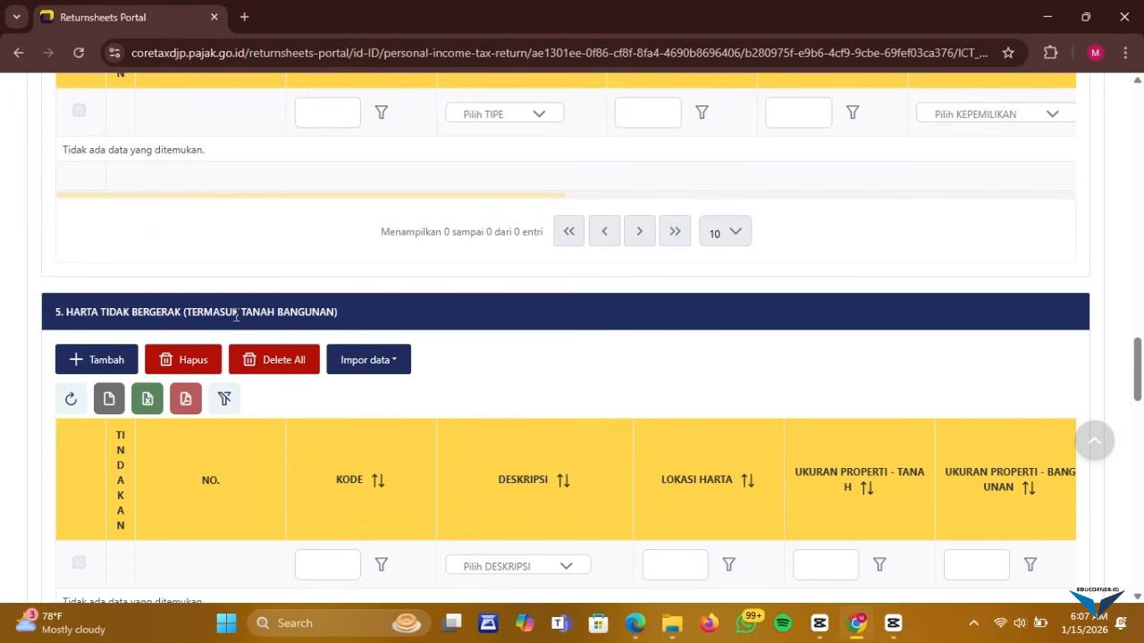
{"action": "left_click", "coordinate": [96, 359]}
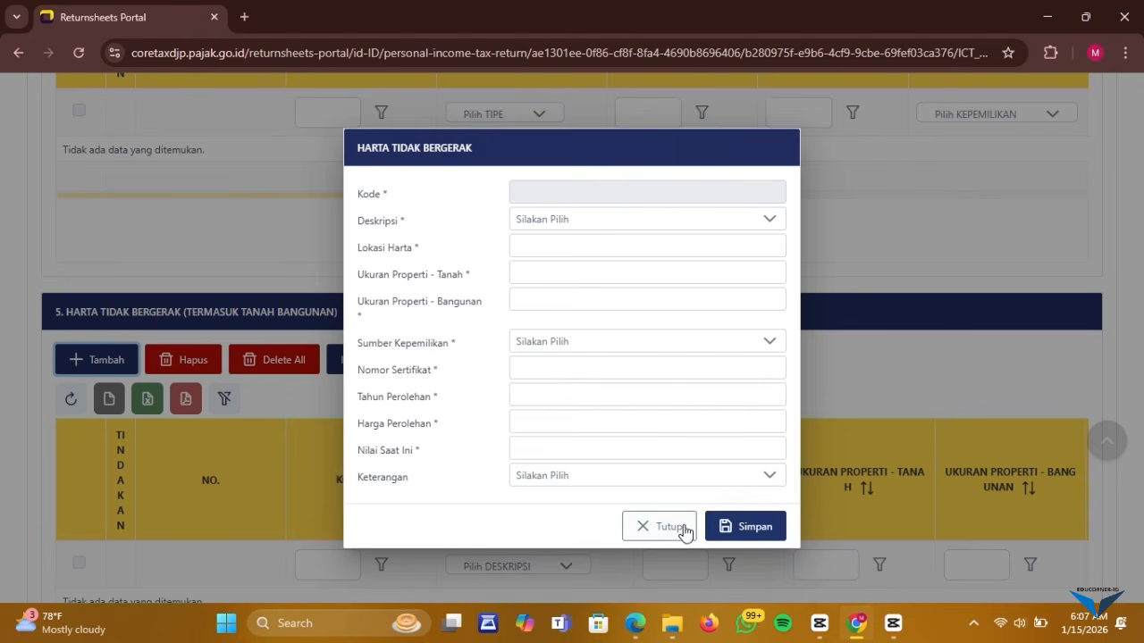
{"action": "left_click", "coordinate": [687, 225]}
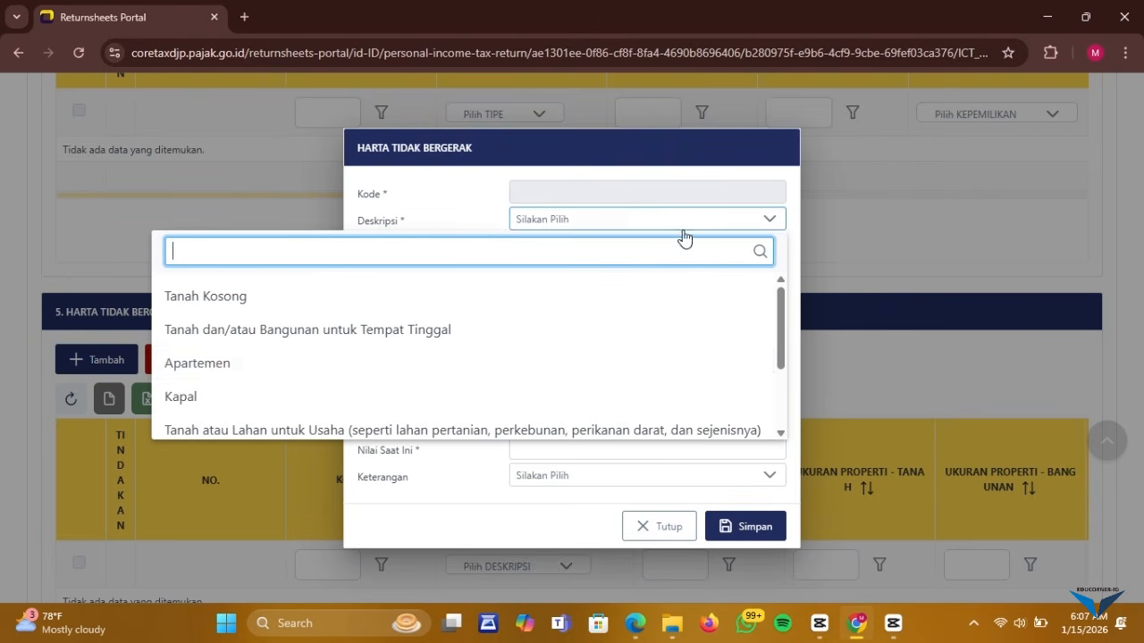
{"action": "left_click", "coordinate": [639, 527]}
{"action": "scroll", "coordinate": [238, 418], "scroll_direction": "down", "scroll_amount": 3}
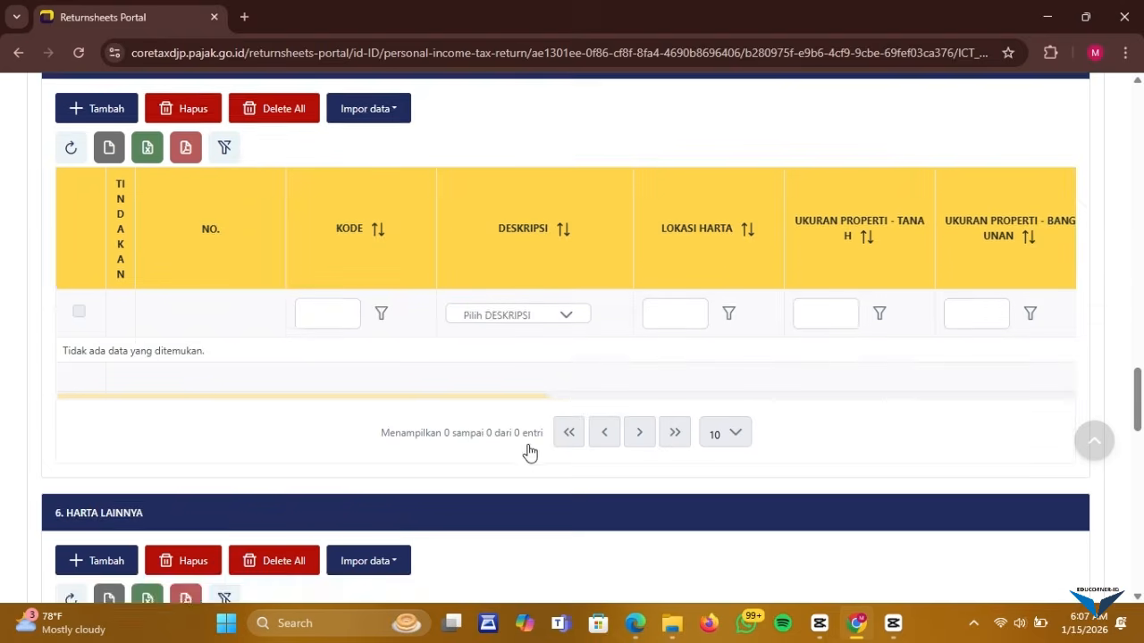
Add an entry under Kas dan Setara Kas and set its Deskripsi to Tabungan (Bank/Lembaga Keuangan)
{"action": "scroll", "coordinate": [528, 447], "scroll_direction": "up", "scroll_amount": 2}
{"action": "scroll", "coordinate": [528, 438], "scroll_direction": "up", "scroll_amount": 15}
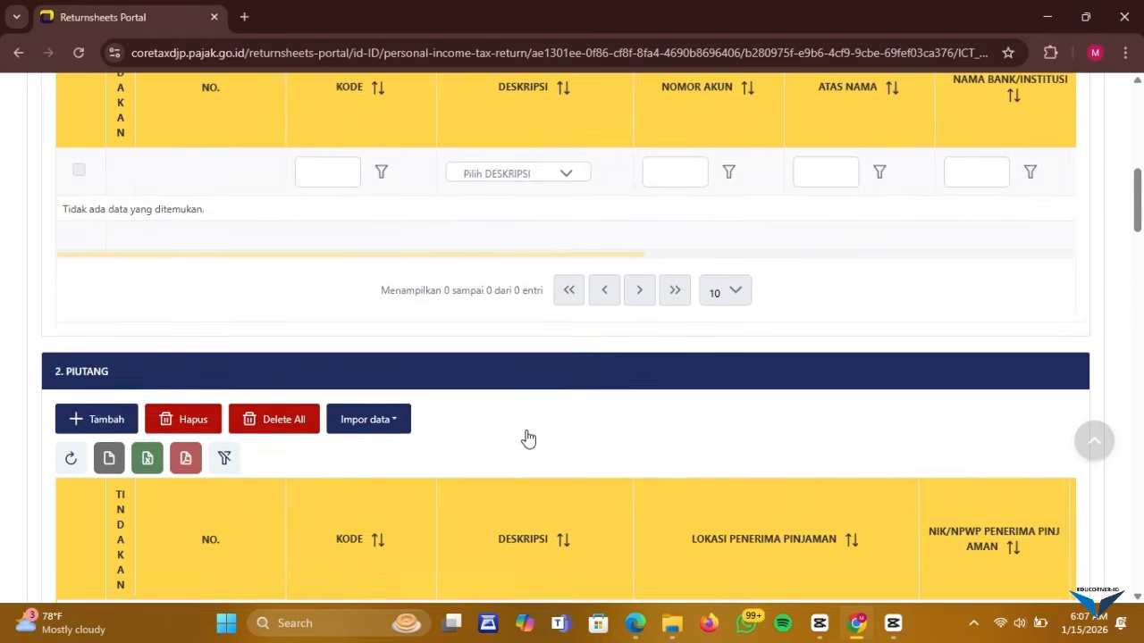
{"action": "scroll", "coordinate": [528, 437], "scroll_direction": "up", "scroll_amount": 3}
{"action": "scroll", "coordinate": [528, 438], "scroll_direction": "down", "scroll_amount": 3}
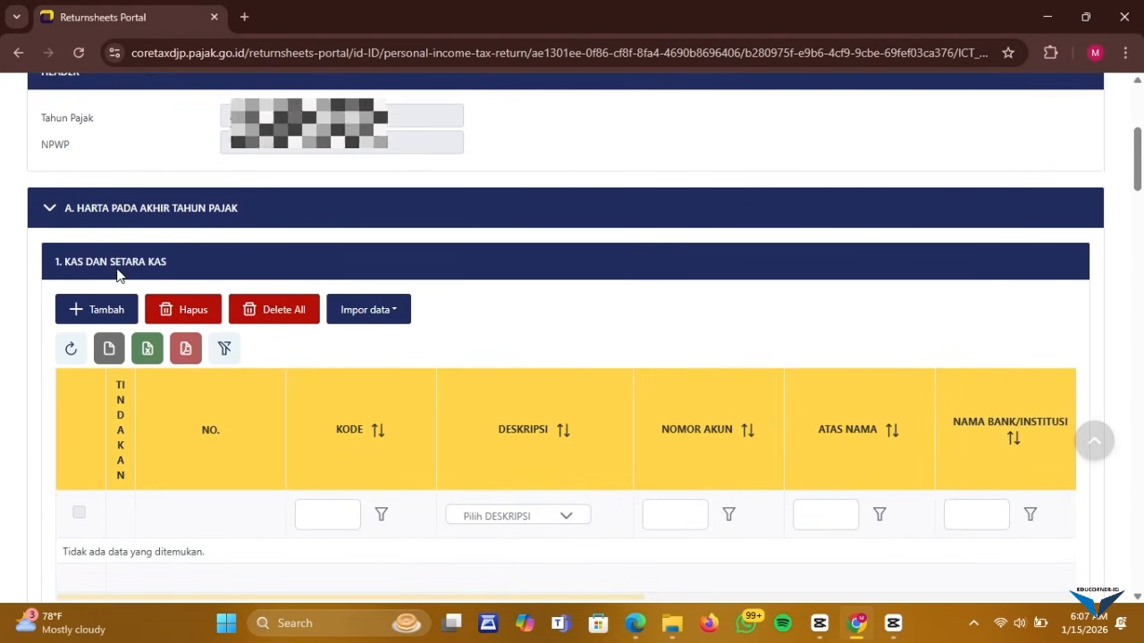
{"action": "left_click", "coordinate": [89, 320]}
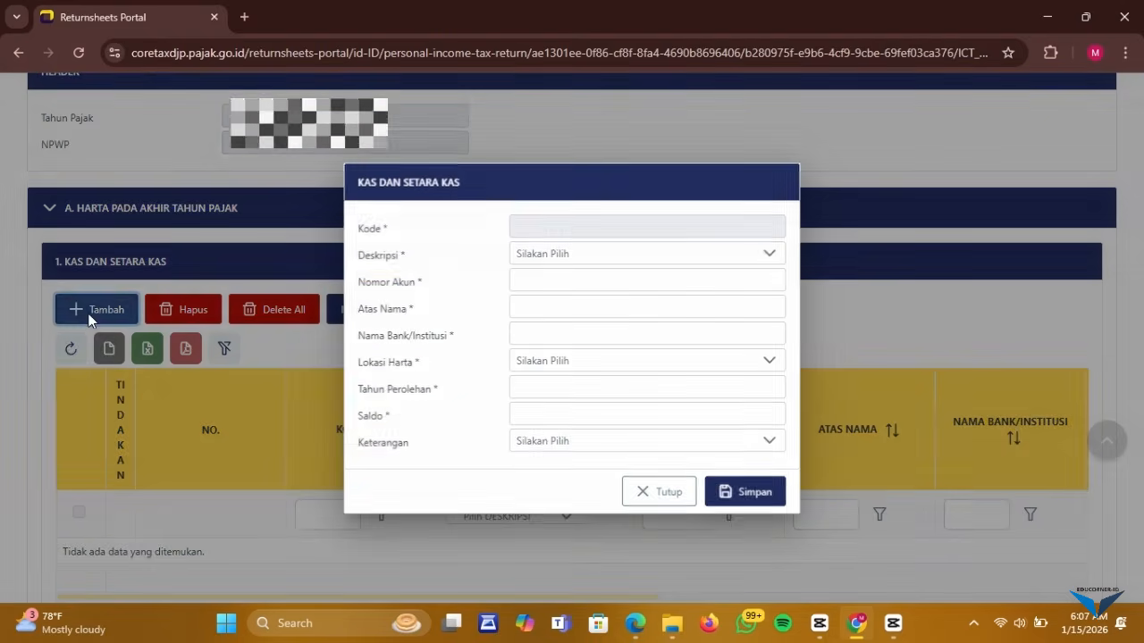
{"action": "left_click", "coordinate": [631, 259]}
{"action": "left_click", "coordinate": [646, 367]}
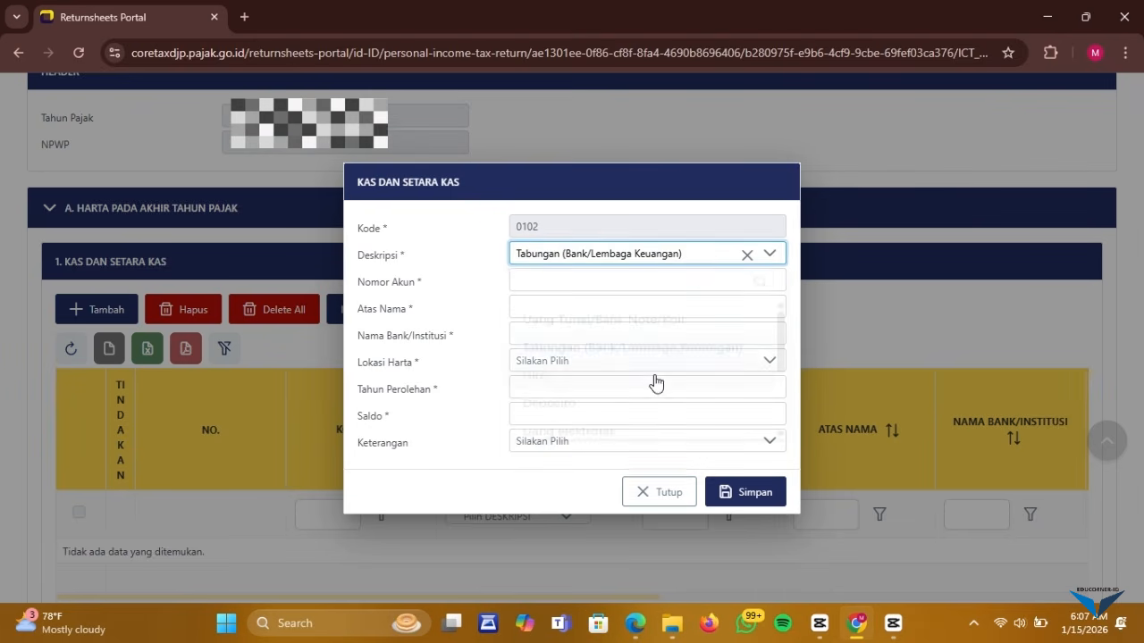
Fill in the savings account number, the account holder's name and the bank name in the Kas dan Setara Kas entry
{"action": "left_click", "coordinate": [606, 280]}
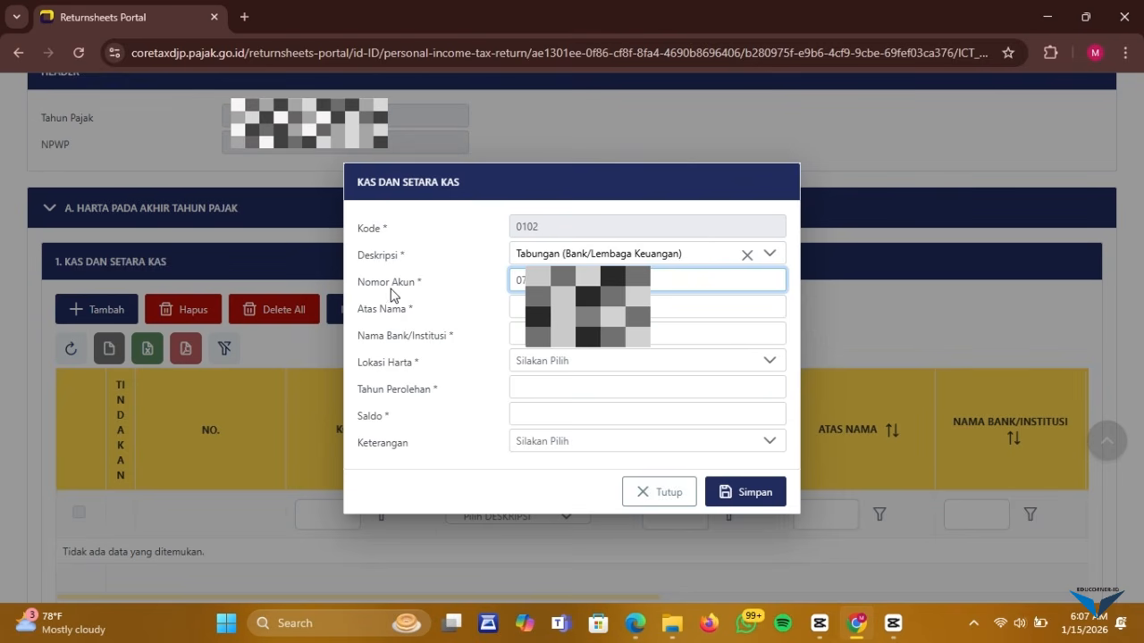
{"action": "left_click", "coordinate": [516, 306]}
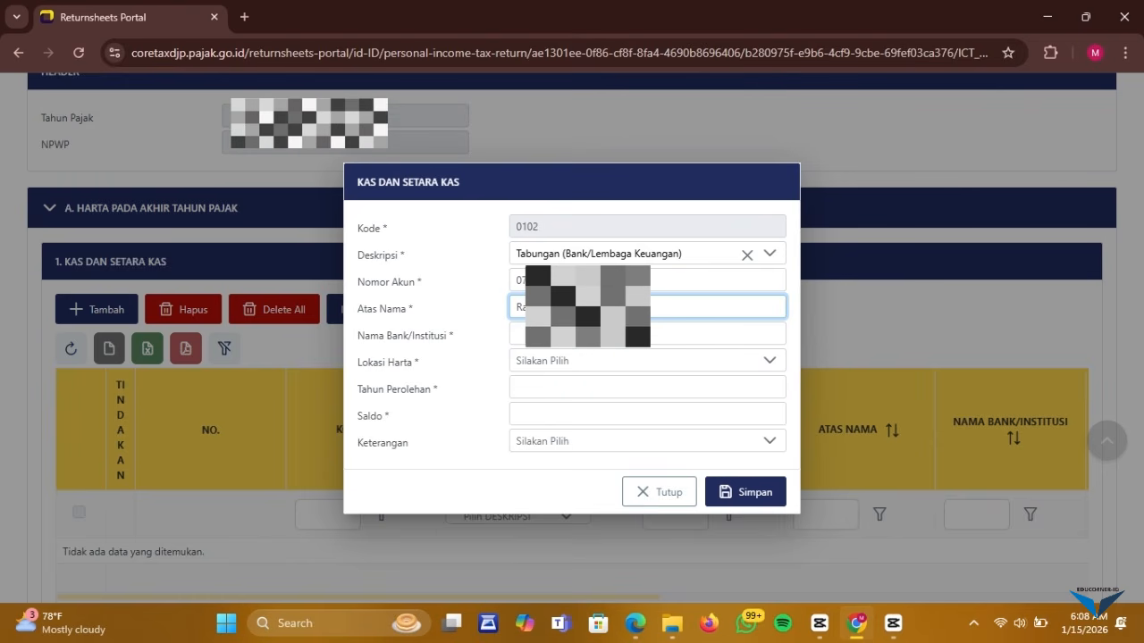
{"action": "left_click", "coordinate": [572, 335]}
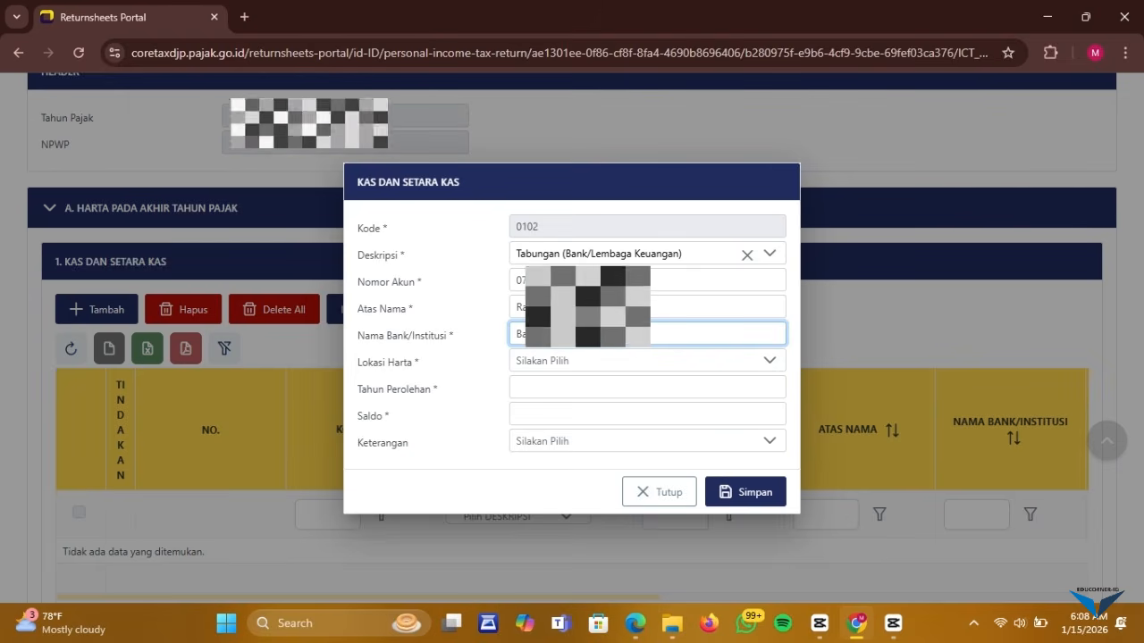
Set Lokasi Harta to Indonesia and Tahun Perolehan to 2026 for the savings account
{"action": "left_click", "coordinate": [566, 361]}
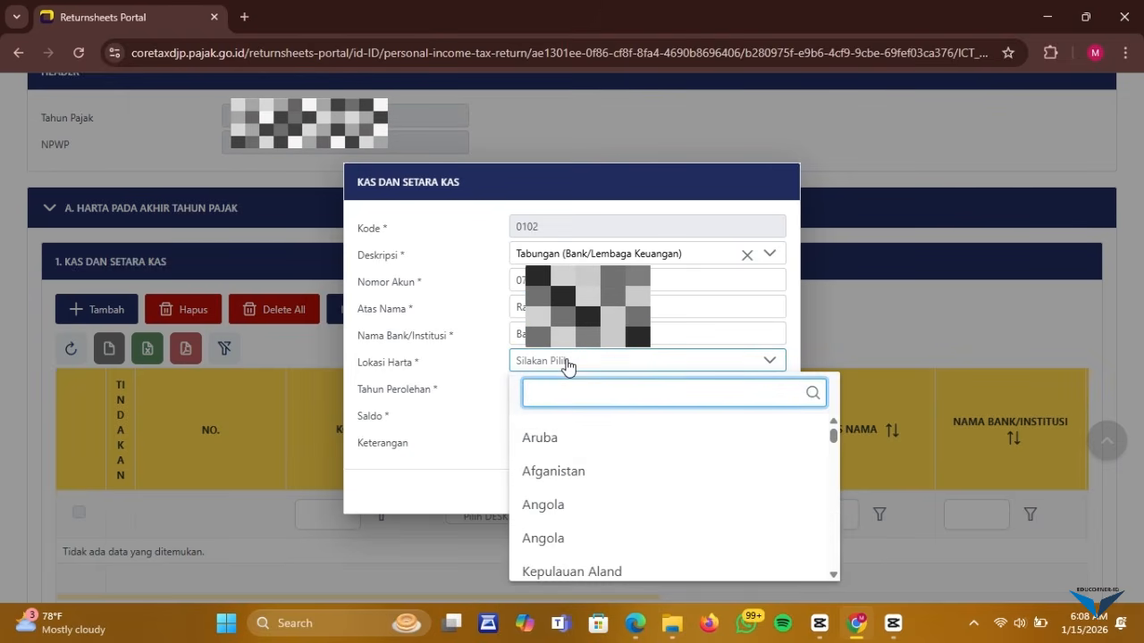
{"action": "type", "text": "indo"}
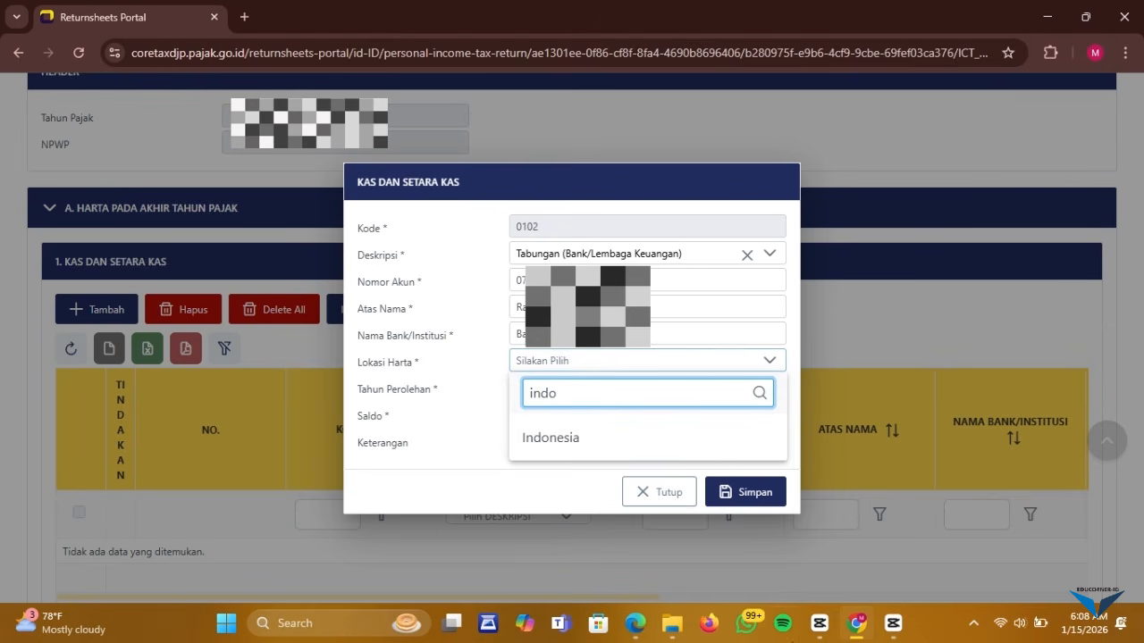
{"action": "left_click", "coordinate": [572, 454]}
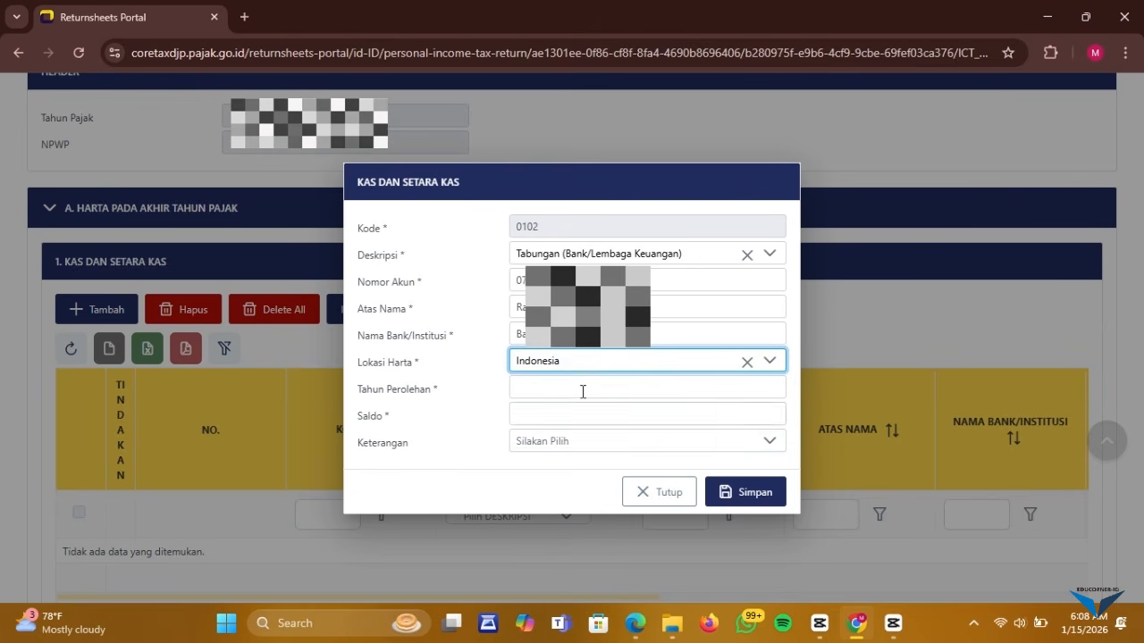
{"action": "left_click", "coordinate": [582, 389]}
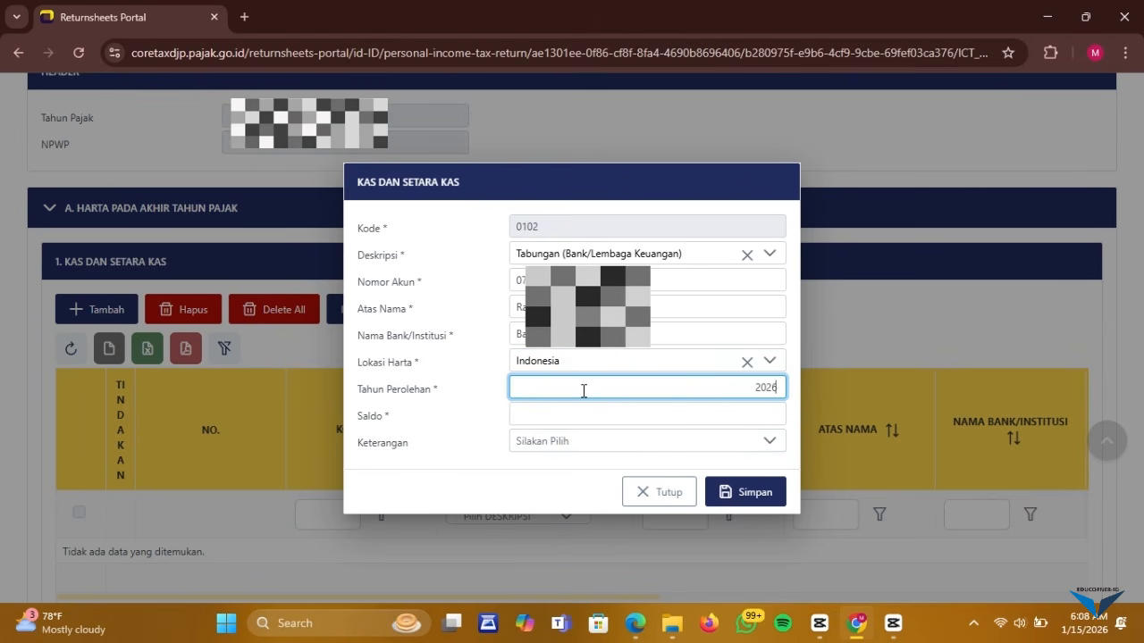
{"action": "type", "text": "2026"}
Set the savings account's Saldo to 5.000.000 and its Keterangan to Harta PPS, keeping Tahun Perolehan at 2026
{"action": "left_click", "coordinate": [578, 415]}
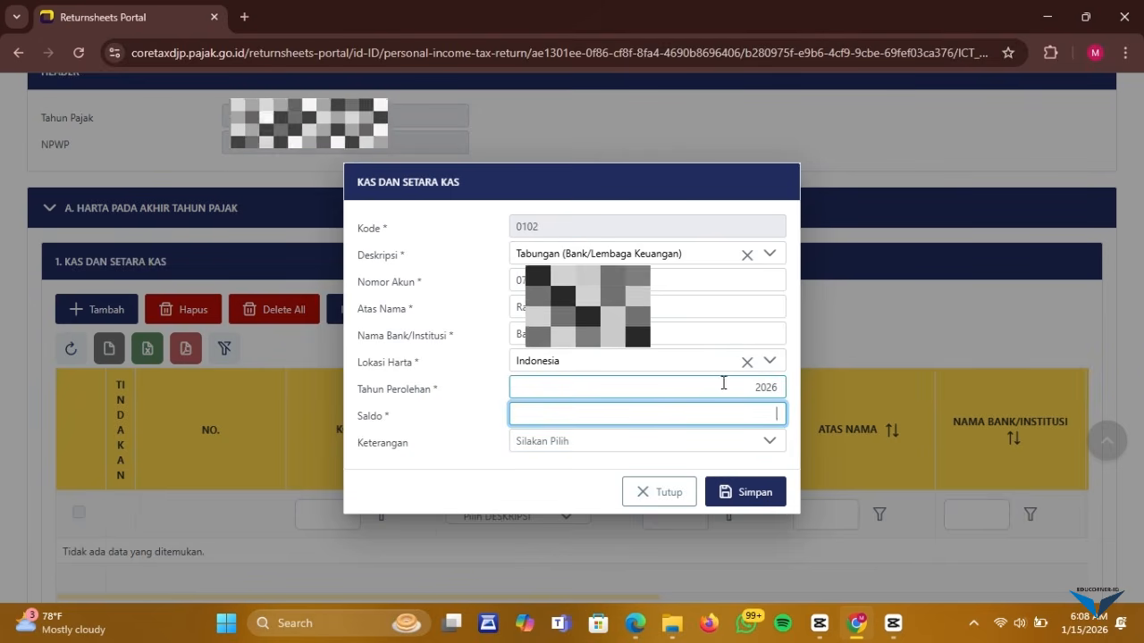
{"action": "left_click", "coordinate": [775, 388]}
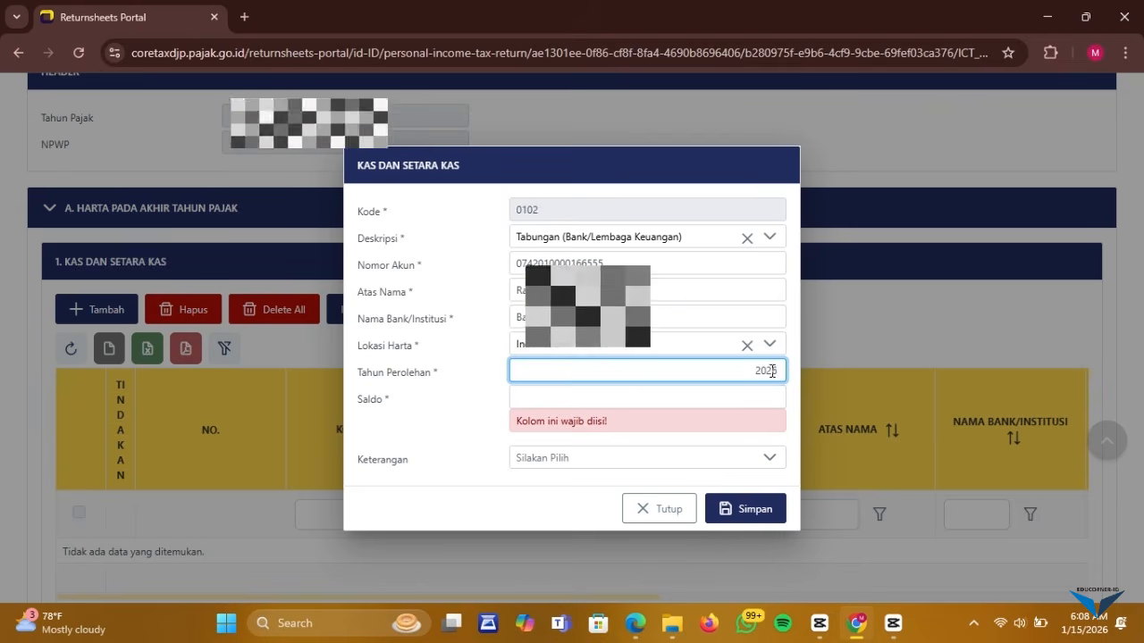
{"action": "left_click", "coordinate": [668, 400]}
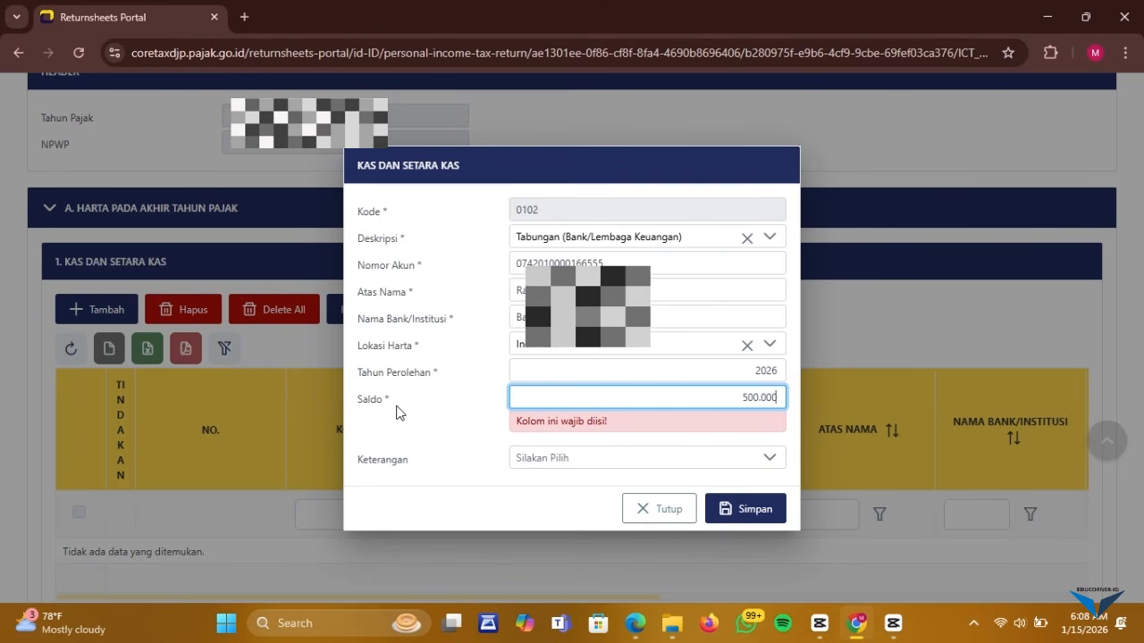
{"action": "left_click", "coordinate": [551, 458]}
{"action": "left_click", "coordinate": [557, 452]}
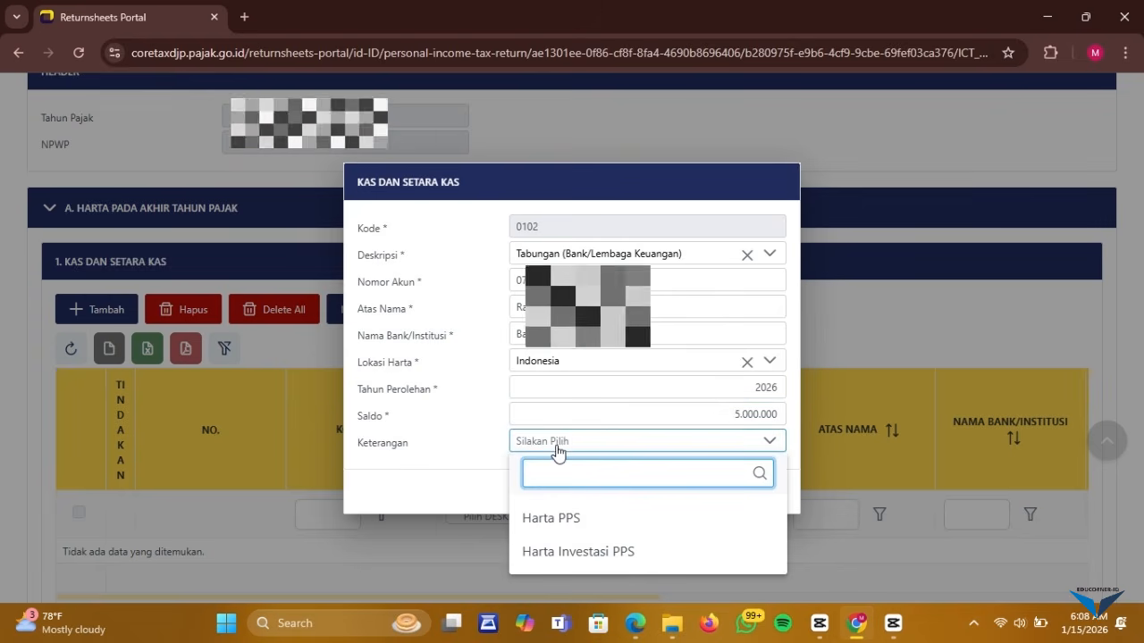
{"action": "left_click", "coordinate": [572, 533]}
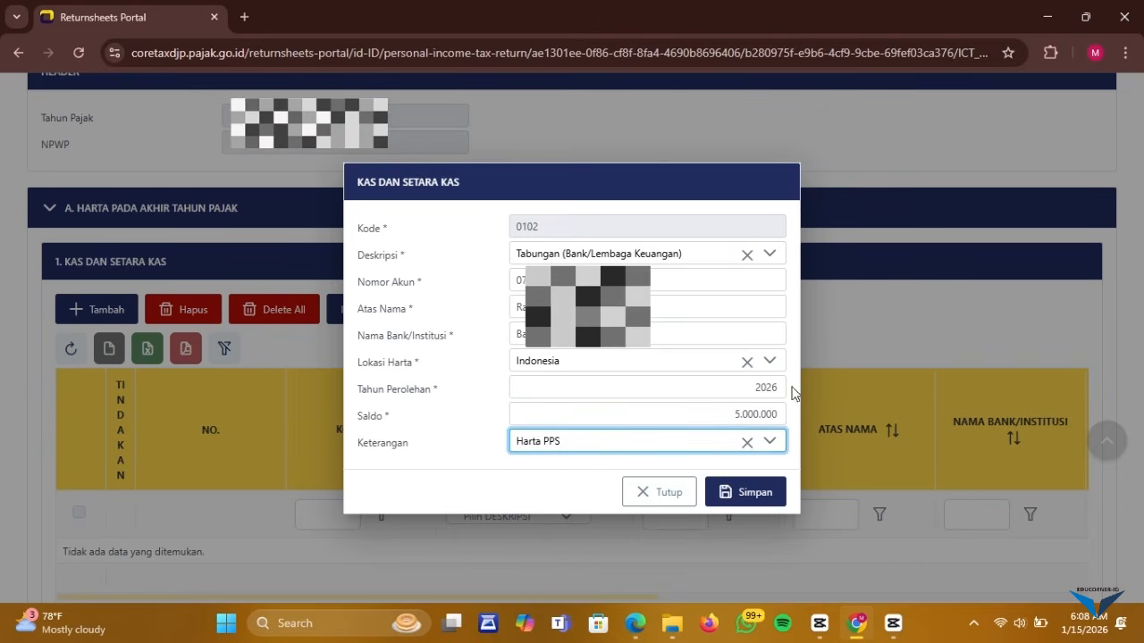
Save the savings account entry under Kas dan Setara Kas and return to the main Induk form
{"action": "left_click", "coordinate": [765, 502]}
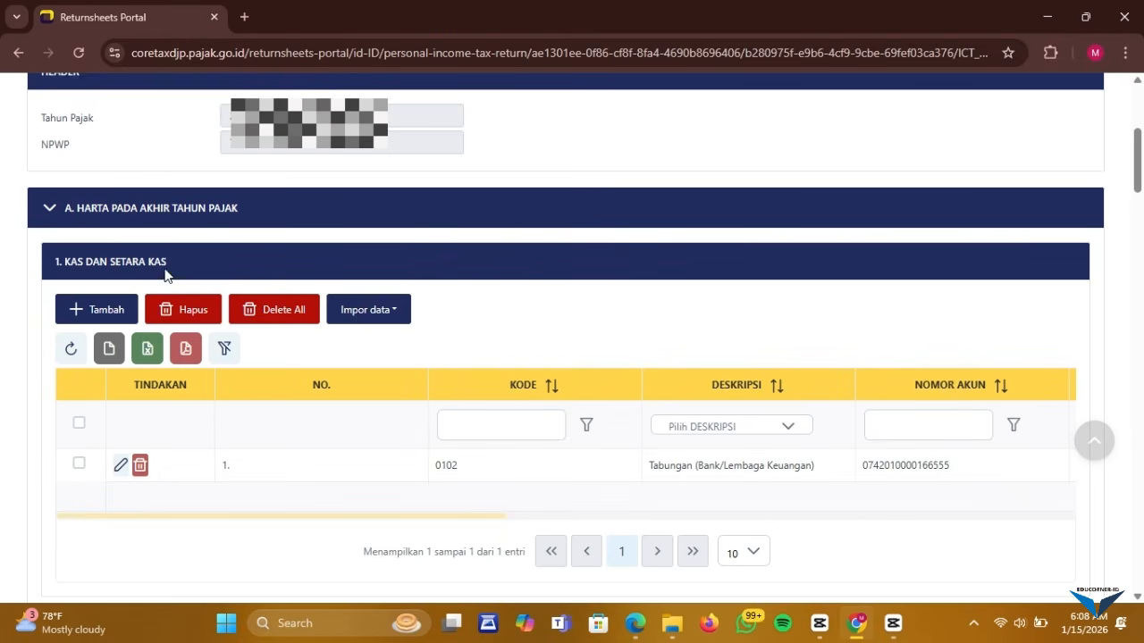
{"action": "scroll", "coordinate": [164, 275], "scroll_direction": "up", "scroll_amount": 4}
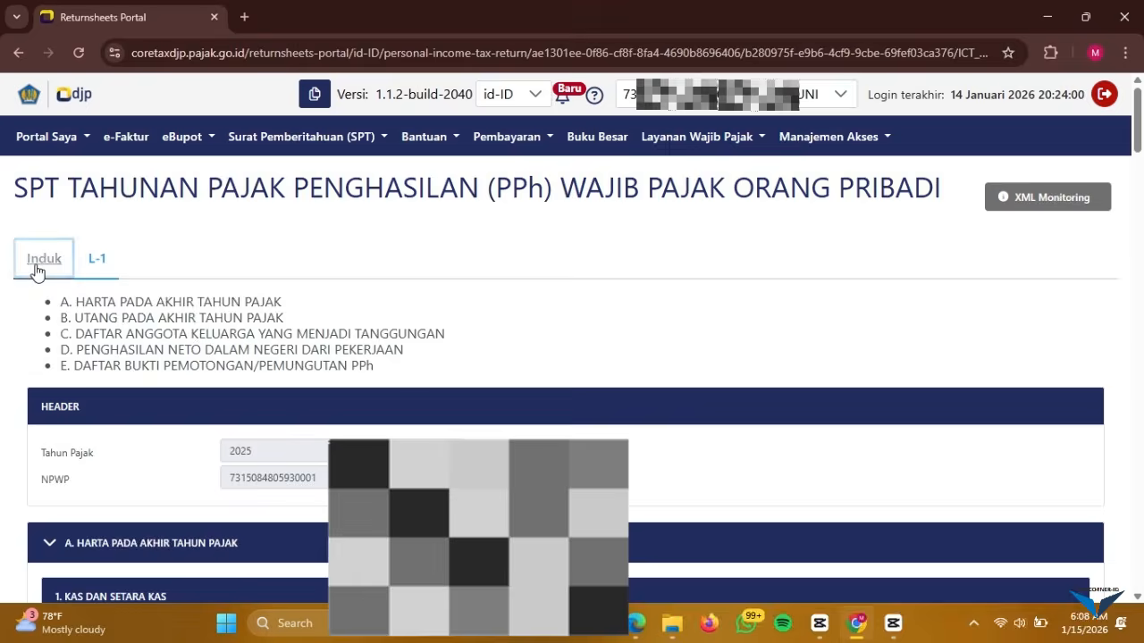
{"action": "left_click", "coordinate": [37, 264]}
Review the Induk form's header, taxpayer identity, net income and tax due sections against the A2 withholding slip
{"action": "scroll", "coordinate": [340, 291], "scroll_direction": "down", "scroll_amount": 6}
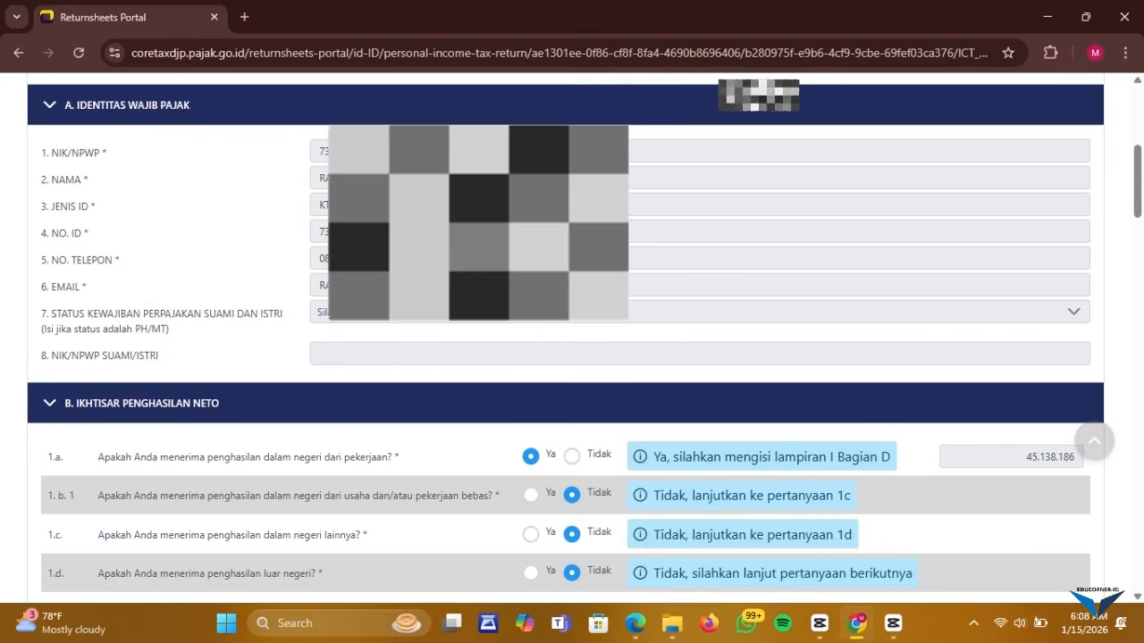
{"action": "scroll", "coordinate": [531, 332], "scroll_direction": "up", "scroll_amount": 2}
{"action": "scroll", "coordinate": [395, 202], "scroll_direction": "down", "scroll_amount": 1}
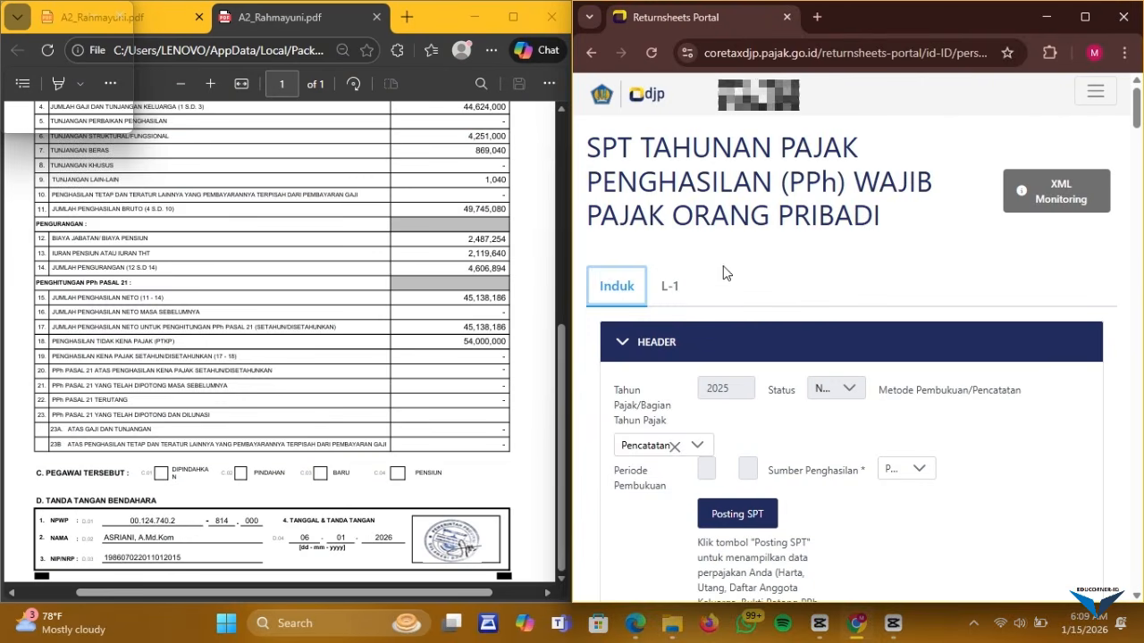
{"action": "scroll", "coordinate": [746, 304], "scroll_direction": "down", "scroll_amount": 3}
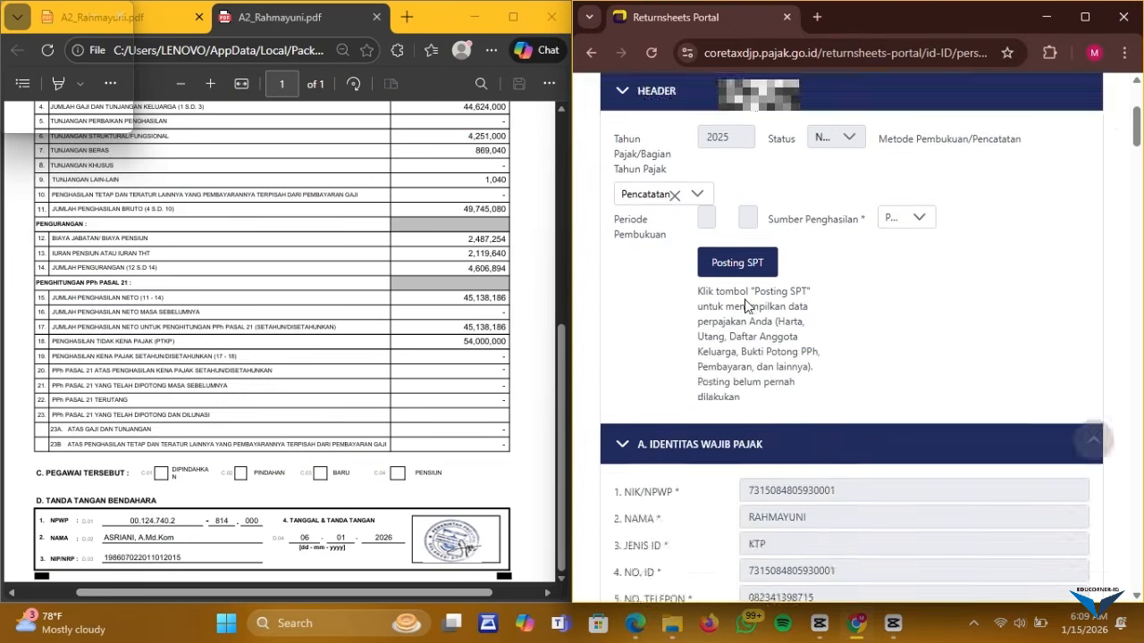
{"action": "scroll", "coordinate": [746, 305], "scroll_direction": "down", "scroll_amount": 10}
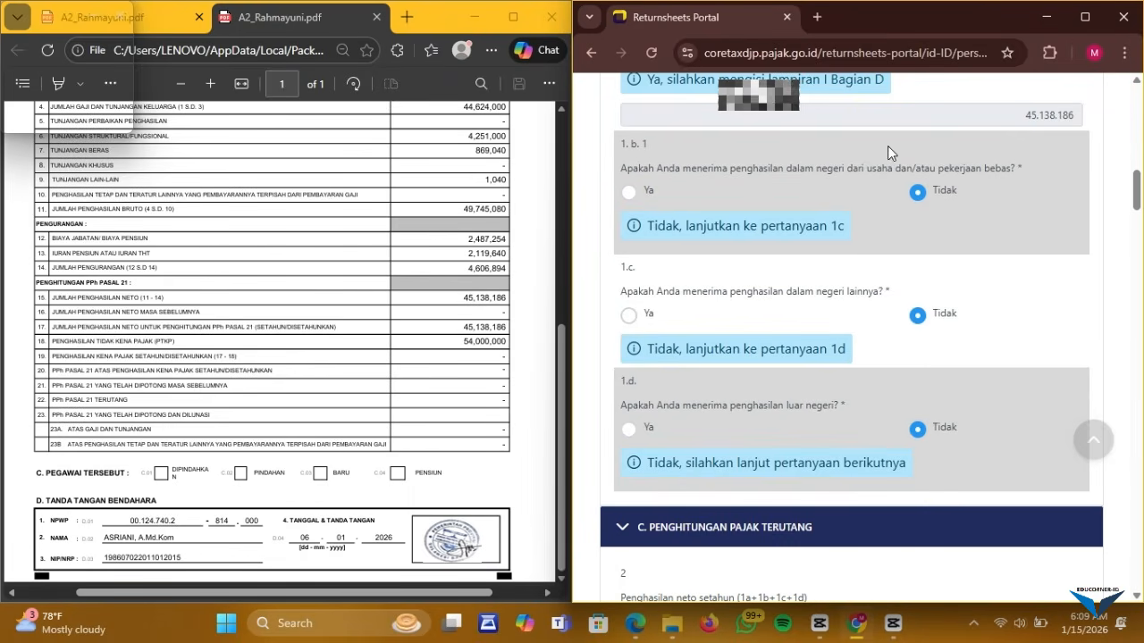
{"action": "scroll", "coordinate": [987, 219], "scroll_direction": "down", "scroll_amount": 5}
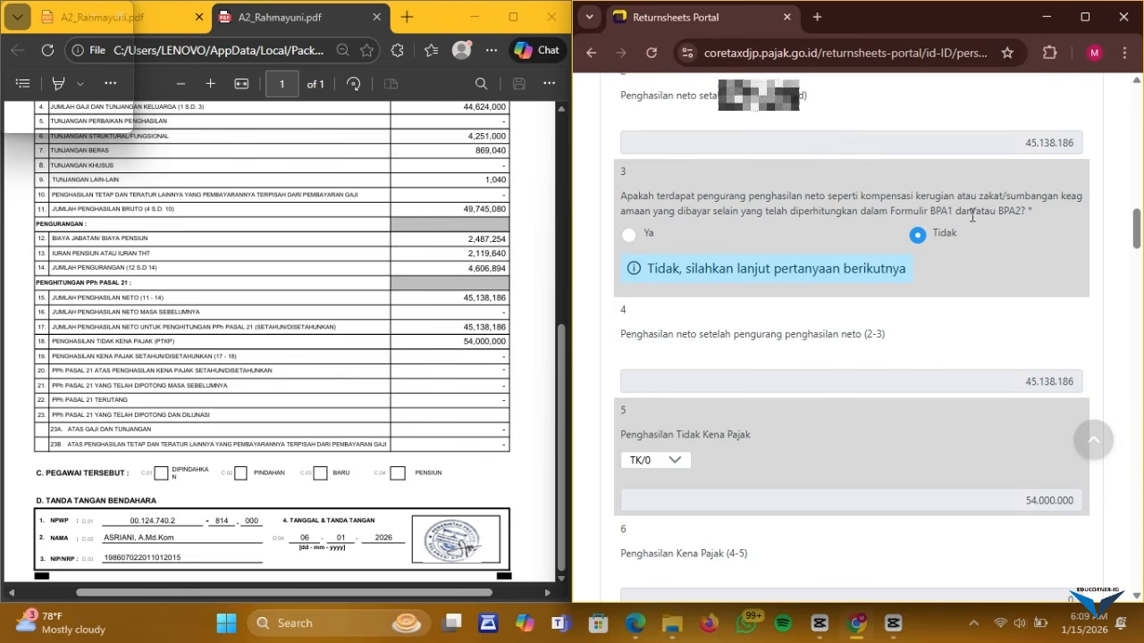
{"action": "scroll", "coordinate": [972, 216], "scroll_direction": "down", "scroll_amount": 2}
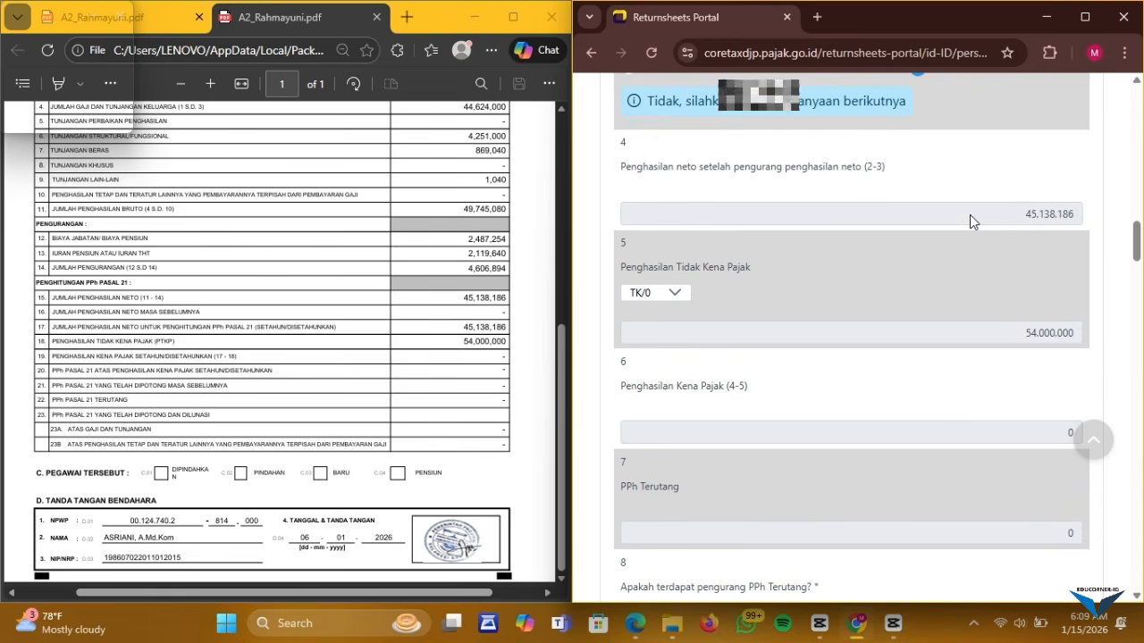
{"action": "scroll", "coordinate": [970, 215], "scroll_direction": "down", "scroll_amount": 1}
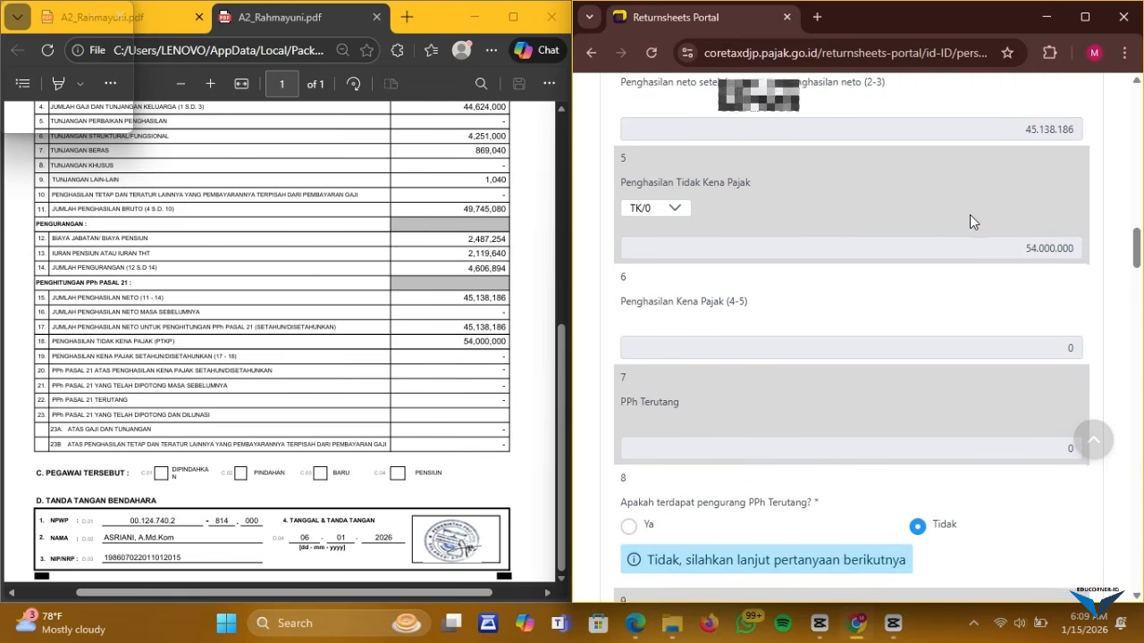
{"action": "scroll", "coordinate": [972, 222], "scroll_direction": "down", "scroll_amount": 1}
{"action": "scroll", "coordinate": [973, 221], "scroll_direction": "down", "scroll_amount": 3}
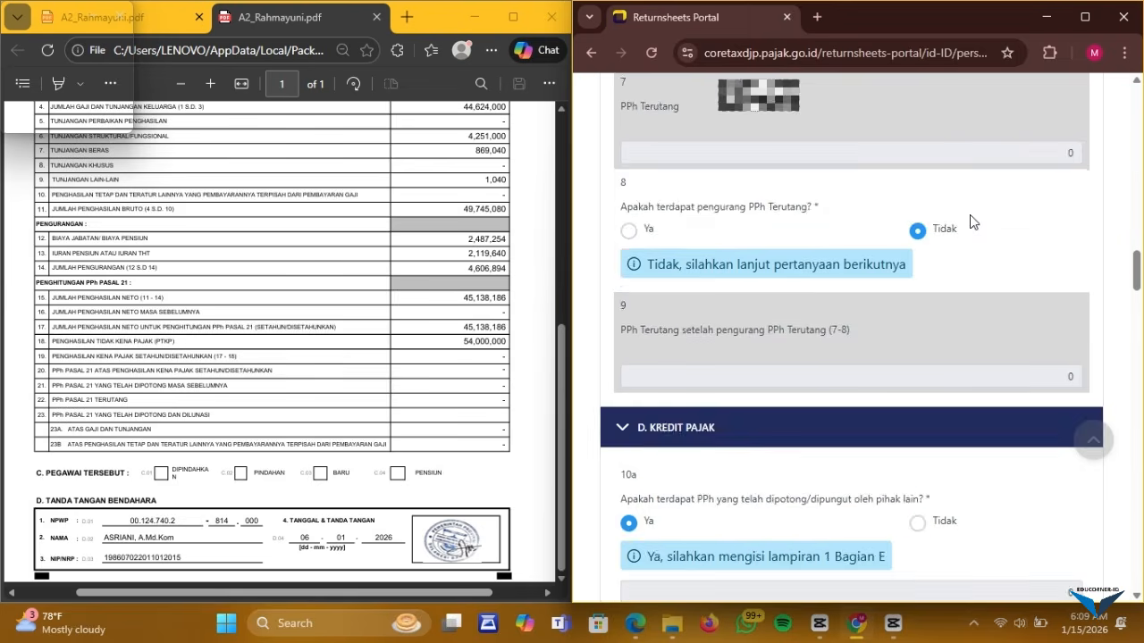
{"action": "scroll", "coordinate": [971, 218], "scroll_direction": "up", "scroll_amount": 6}
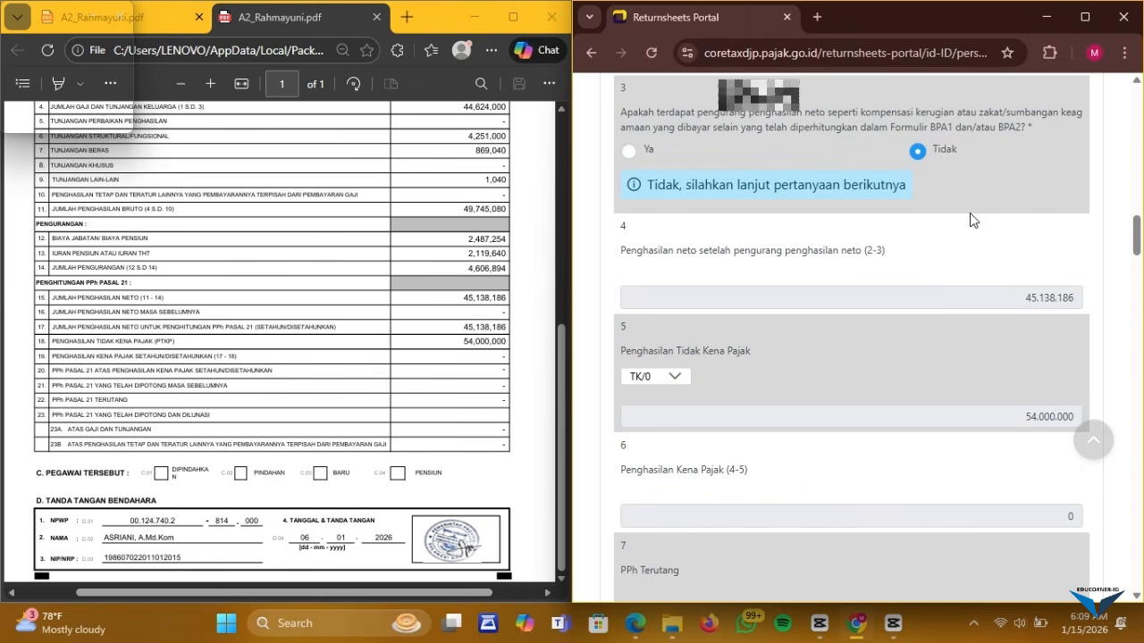
Review the Induk sections from Kredit Pajak through Pernyataan, including the year-end asset total and additional attachments
{"action": "scroll", "coordinate": [970, 215], "scroll_direction": "down", "scroll_amount": 10}
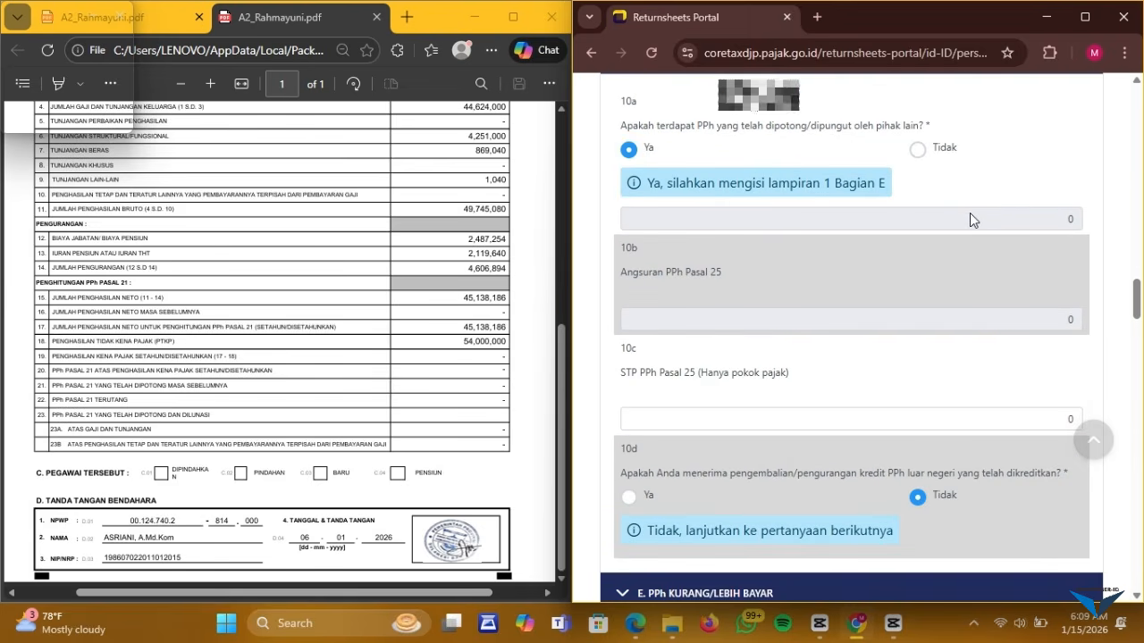
{"action": "scroll", "coordinate": [972, 221], "scroll_direction": "down", "scroll_amount": 3}
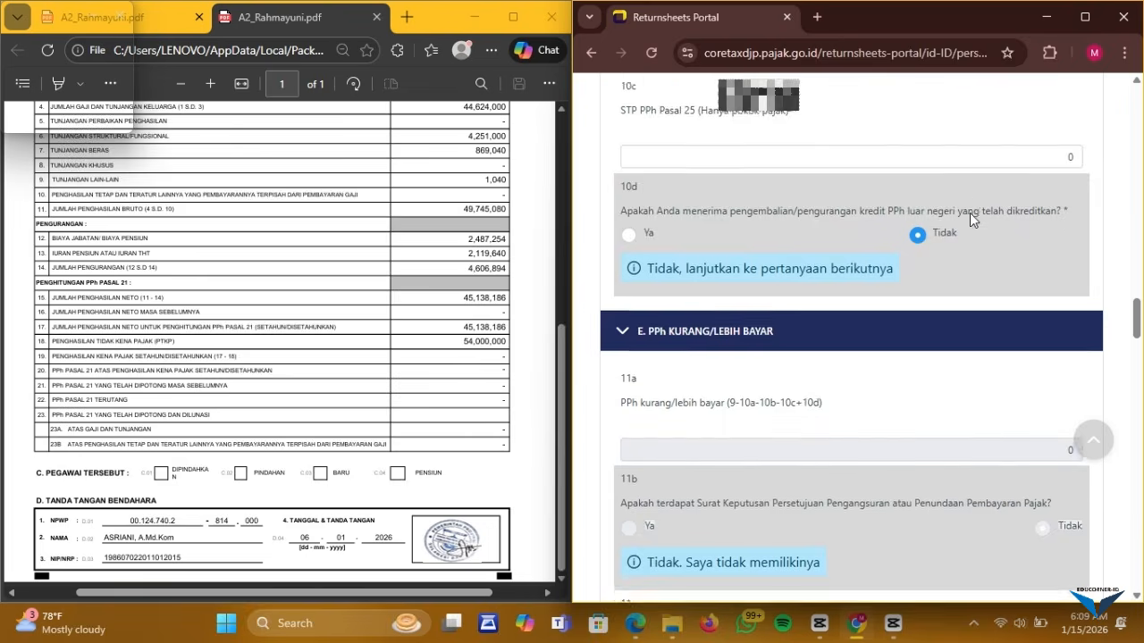
{"action": "scroll", "coordinate": [970, 215], "scroll_direction": "down", "scroll_amount": 8}
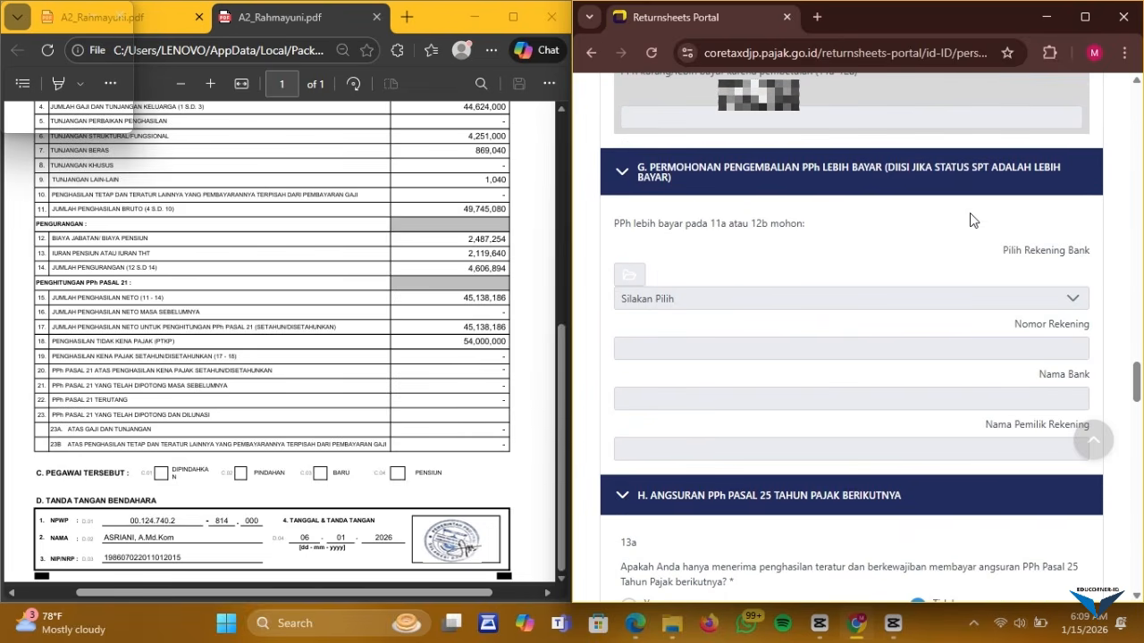
{"action": "scroll", "coordinate": [972, 220], "scroll_direction": "down", "scroll_amount": 8}
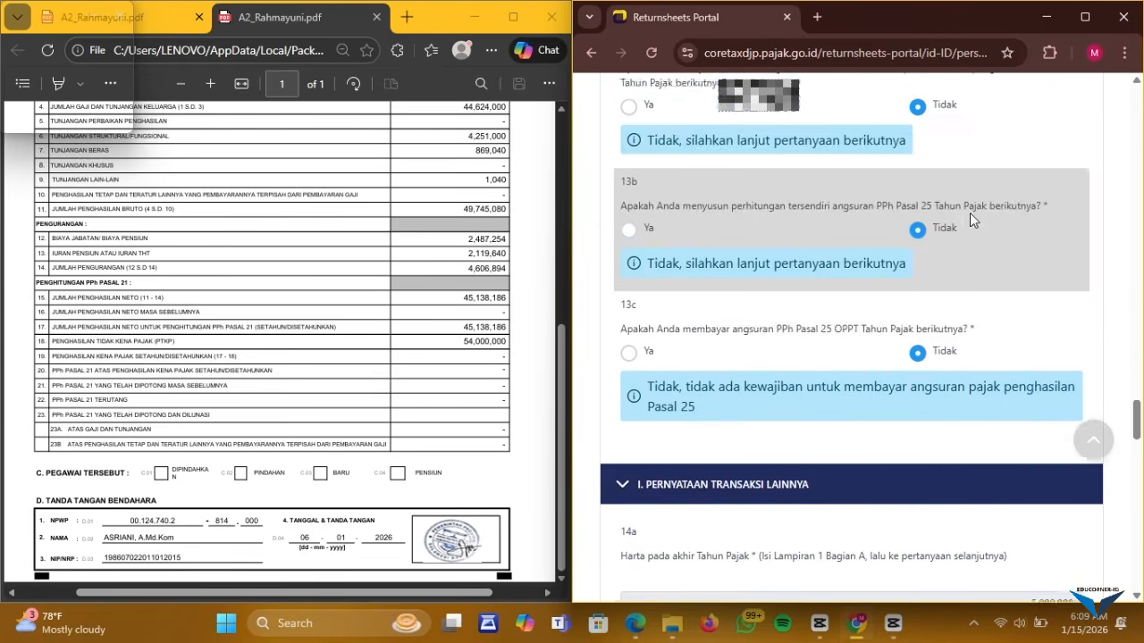
{"action": "scroll", "coordinate": [972, 221], "scroll_direction": "down", "scroll_amount": 2}
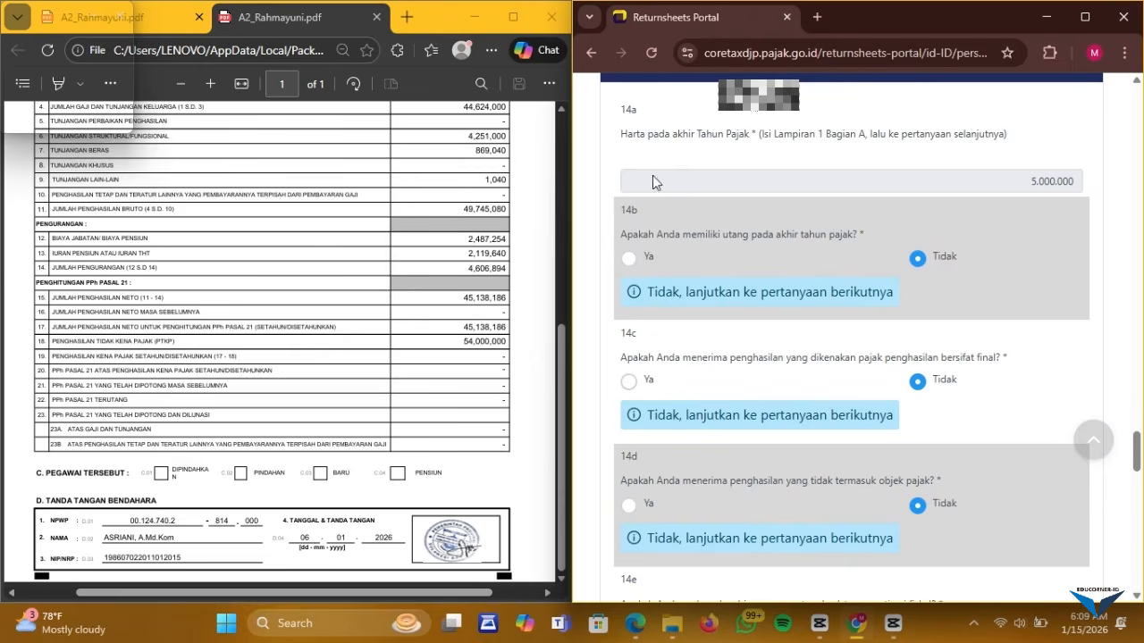
{"action": "scroll", "coordinate": [652, 181], "scroll_direction": "up", "scroll_amount": 1}
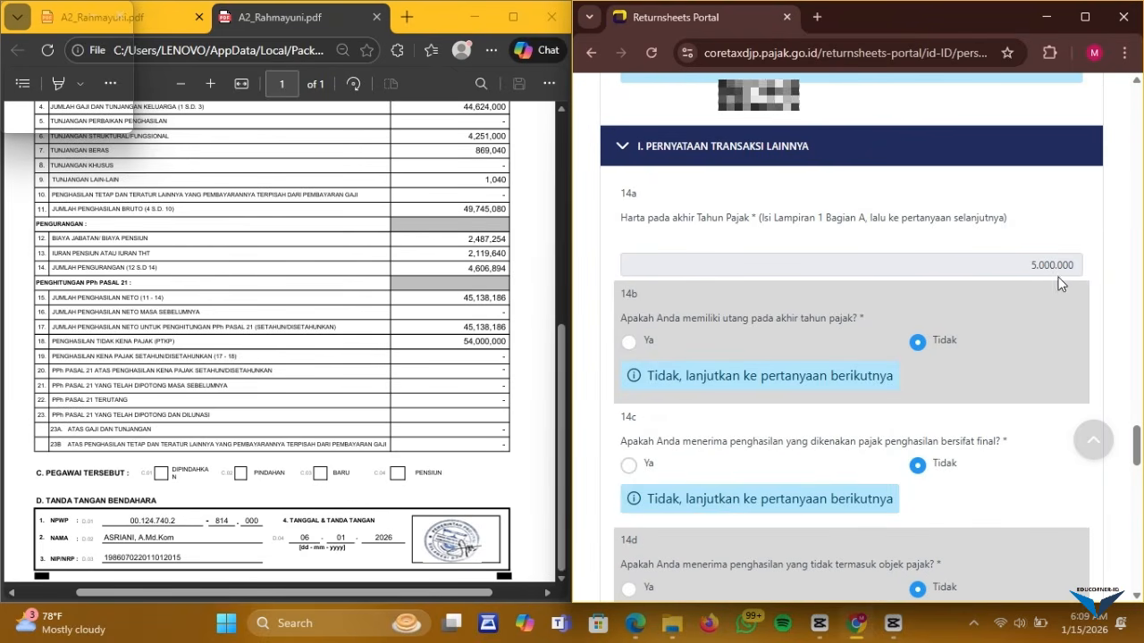
{"action": "scroll", "coordinate": [835, 219], "scroll_direction": "down", "scroll_amount": 2}
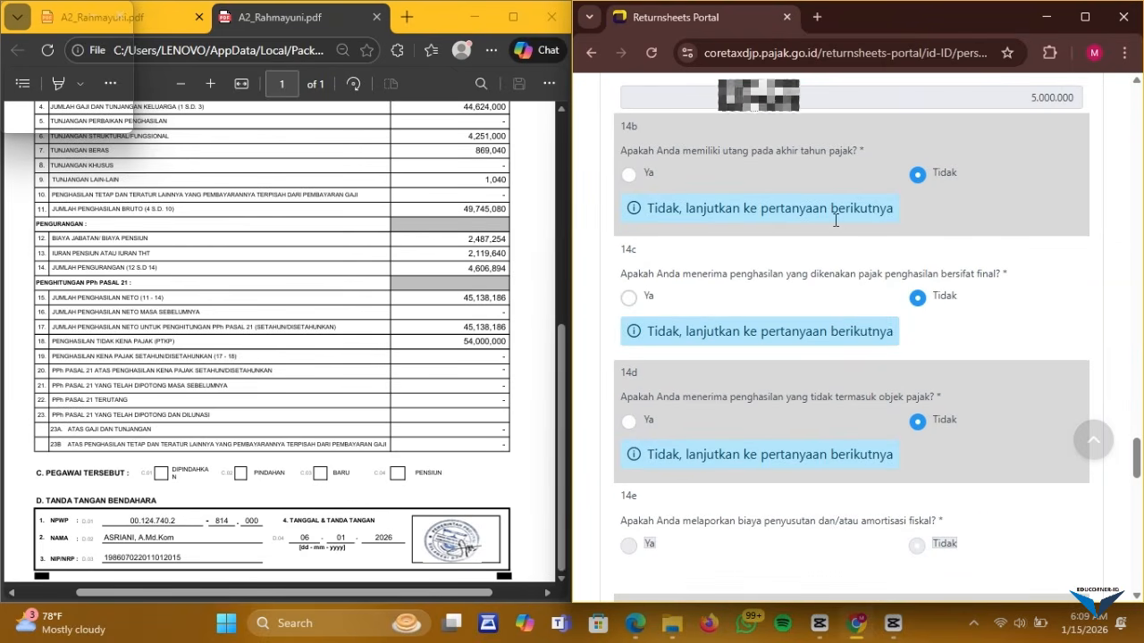
{"action": "scroll", "coordinate": [835, 226], "scroll_direction": "down", "scroll_amount": 5}
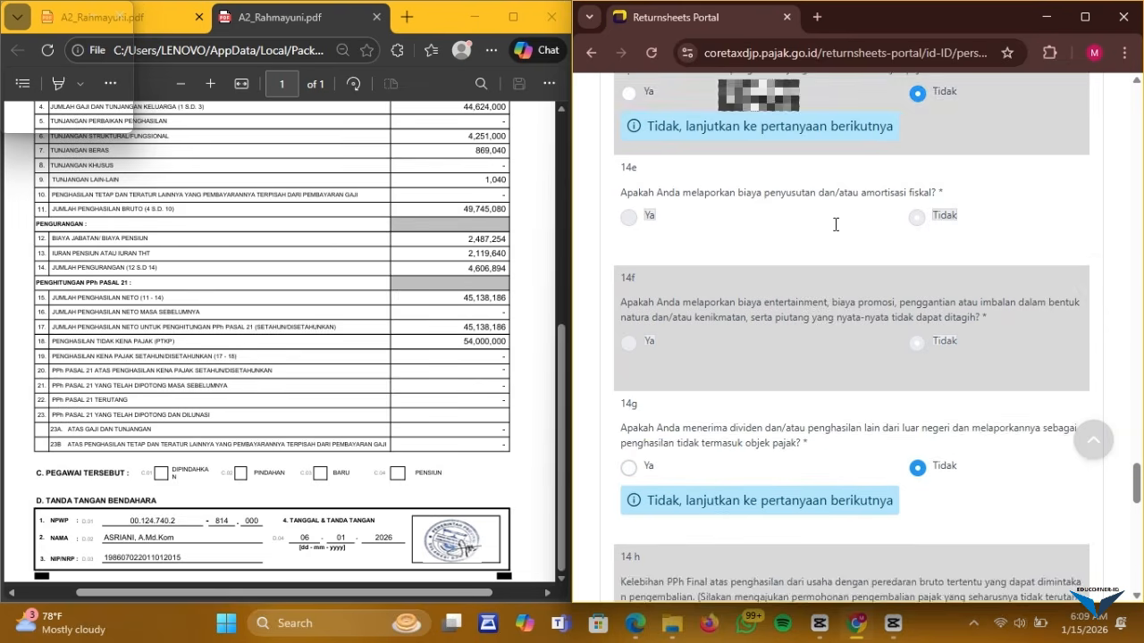
{"action": "scroll", "coordinate": [835, 226], "scroll_direction": "down", "scroll_amount": 3}
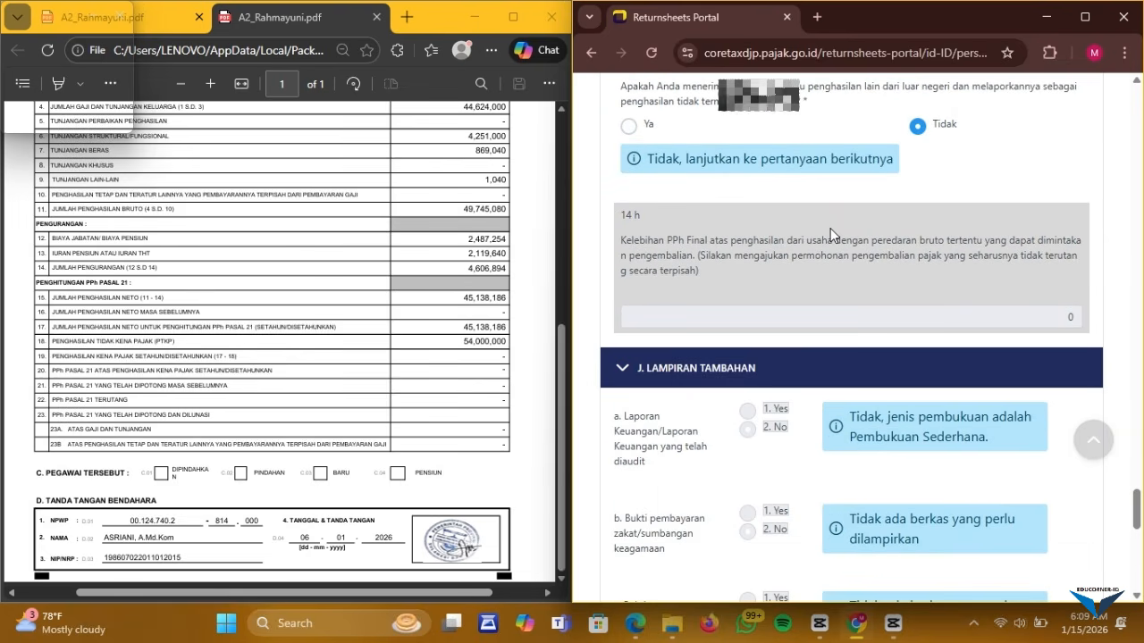
{"action": "scroll", "coordinate": [830, 228], "scroll_direction": "down", "scroll_amount": 7}
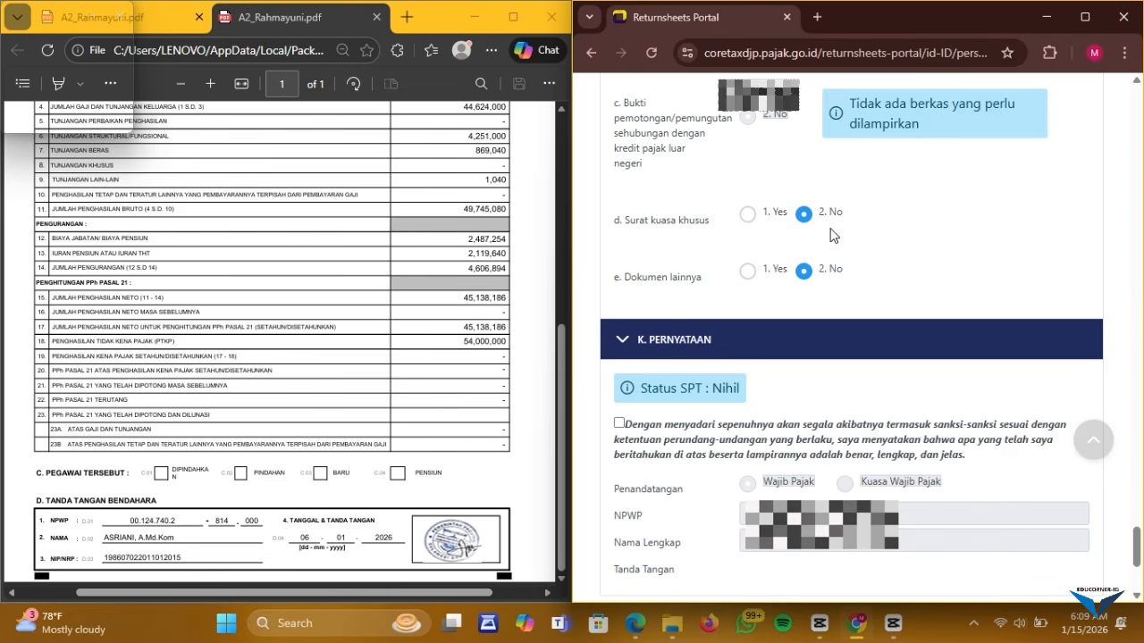
{"action": "scroll", "coordinate": [830, 235], "scroll_direction": "down", "scroll_amount": 1}
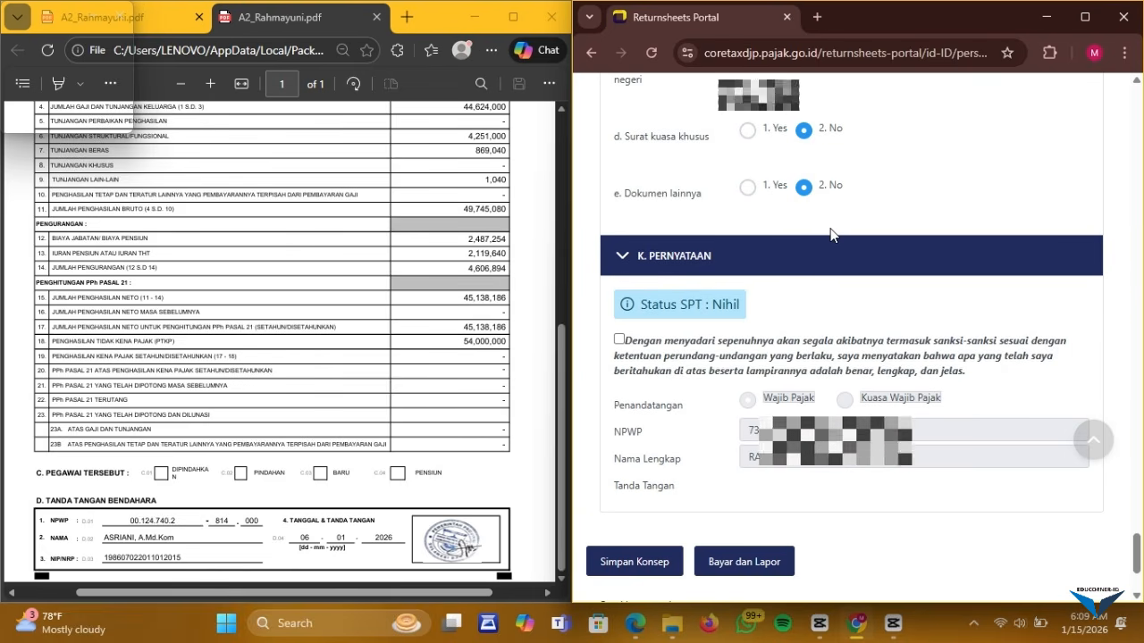
{"action": "scroll", "coordinate": [830, 235], "scroll_direction": "down", "scroll_amount": 1}
Maximize the return window, accept the declaration in K. Pernyataan and save the return as a draft
{"action": "left_click", "coordinate": [1083, 17]}
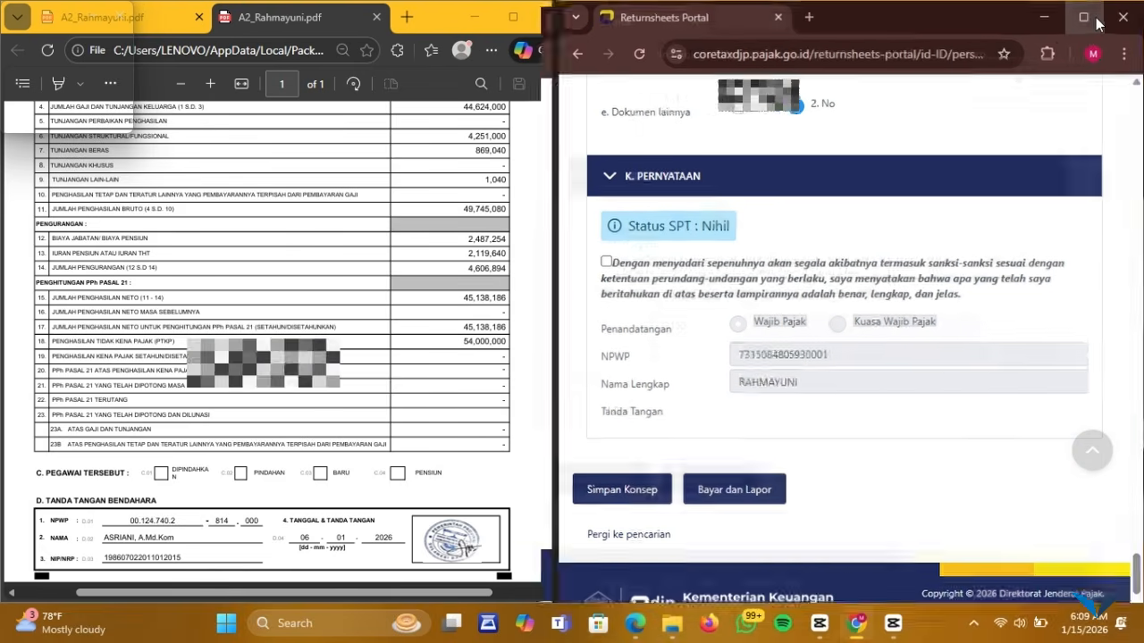
{"action": "scroll", "coordinate": [706, 206], "scroll_direction": "up", "scroll_amount": 1}
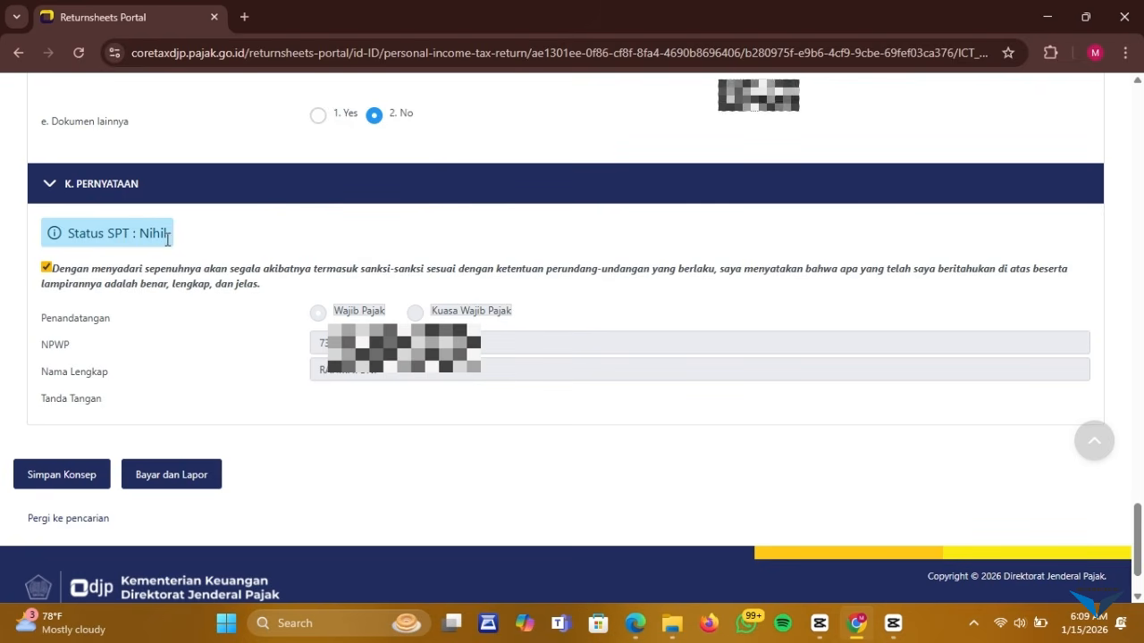
{"action": "left_click", "coordinate": [59, 480]}
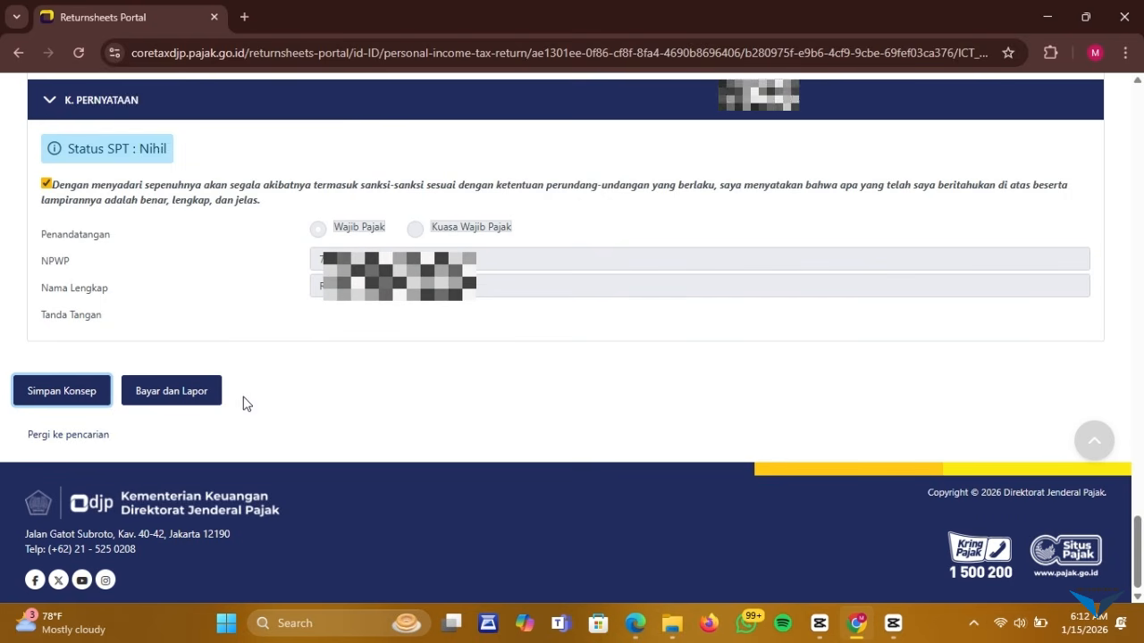
Start Bayar dan Lapor for the return, dismissing the save message and the Pemberitahuan notice
{"action": "left_click", "coordinate": [193, 403]}
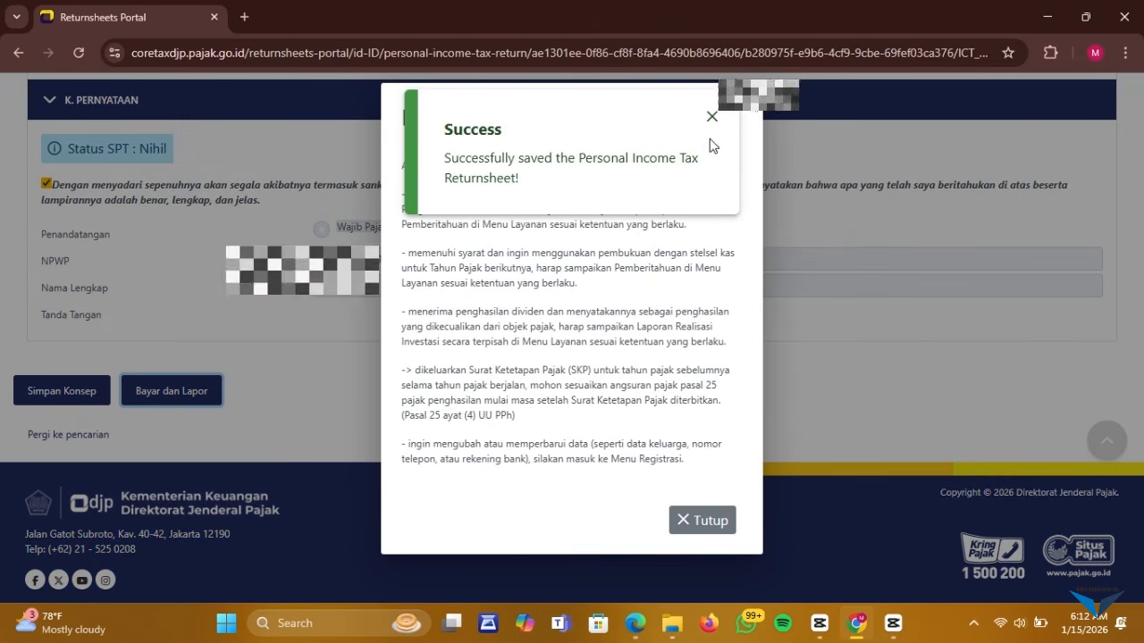
{"action": "left_click", "coordinate": [712, 116]}
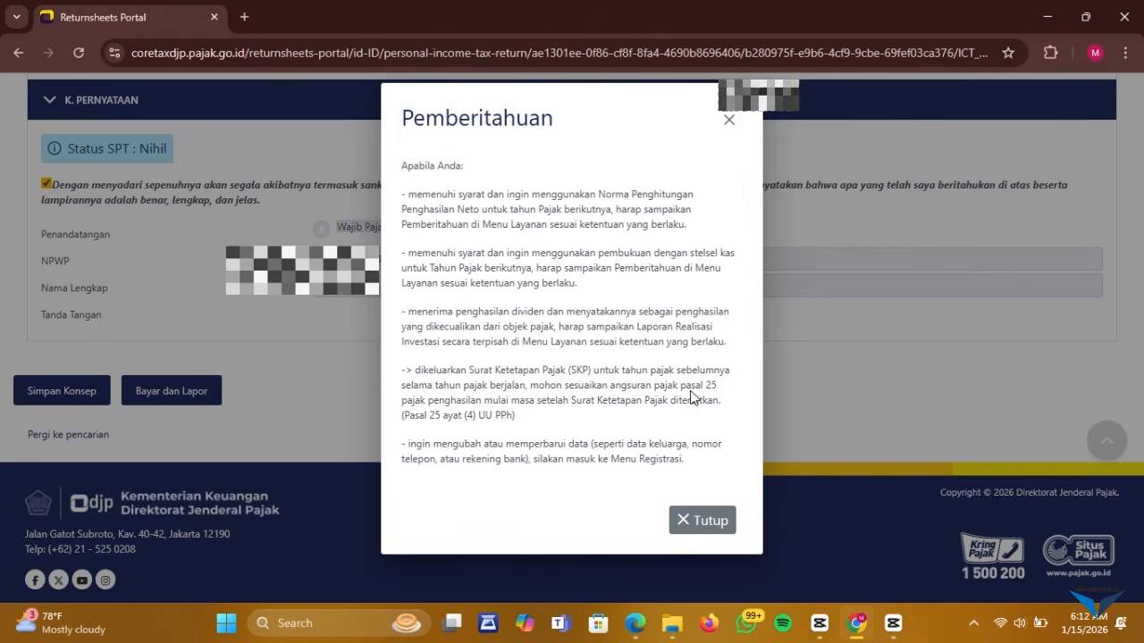
{"action": "left_click", "coordinate": [703, 520]}
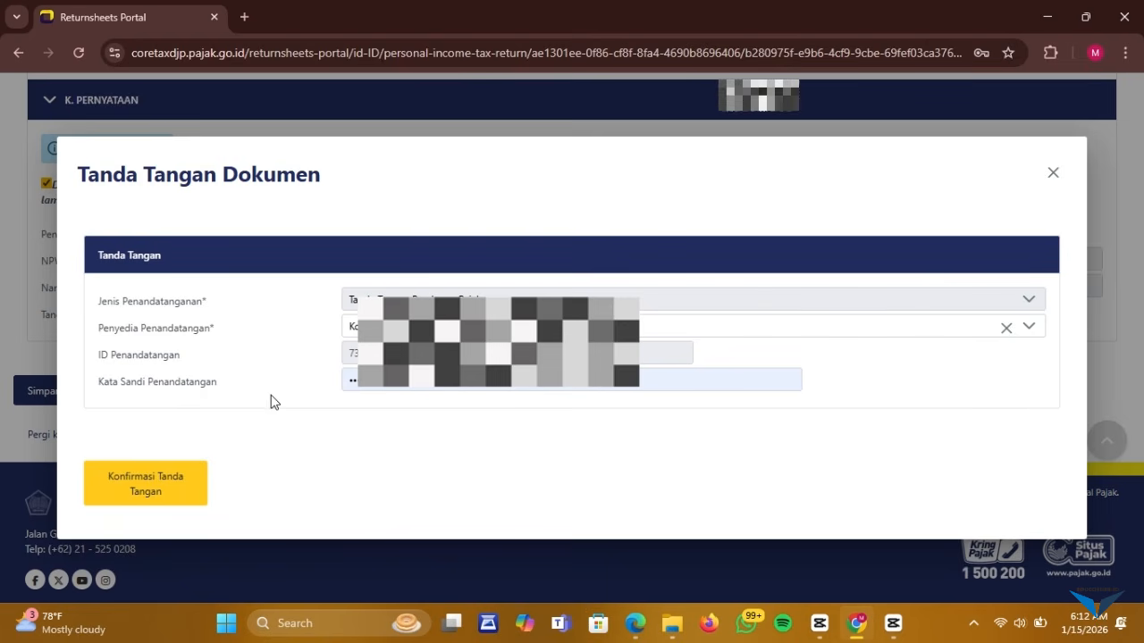
Complete Tanda Tangan Dokumen with the signing provider and signer's password, confirm the signature and dismiss the submission message
{"action": "left_click", "coordinate": [394, 391]}
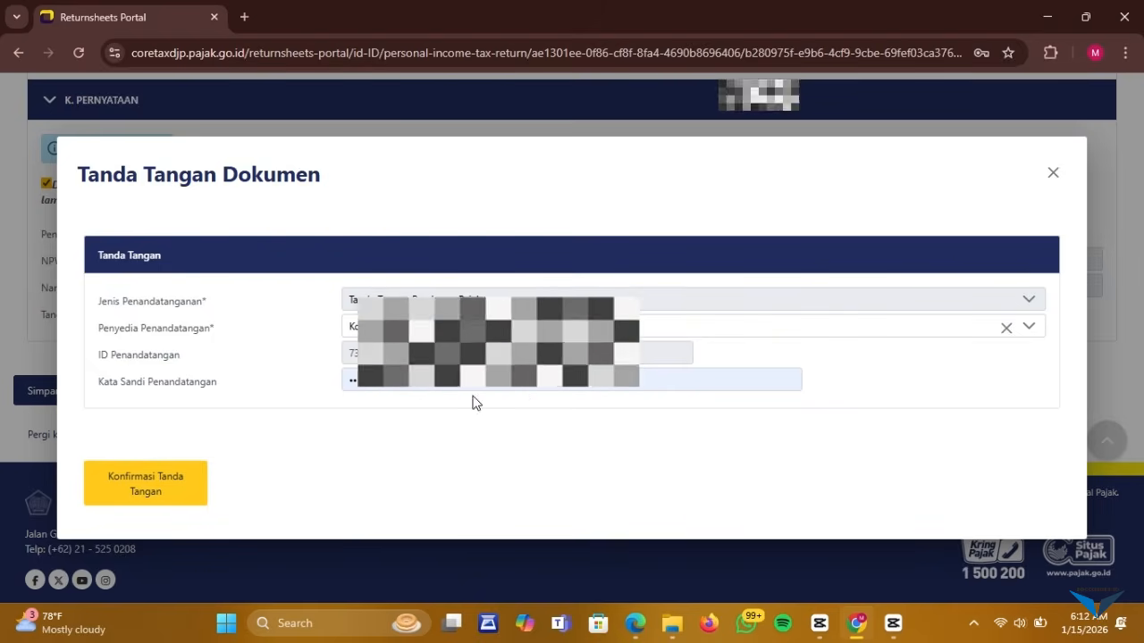
{"action": "left_click", "coordinate": [158, 490]}
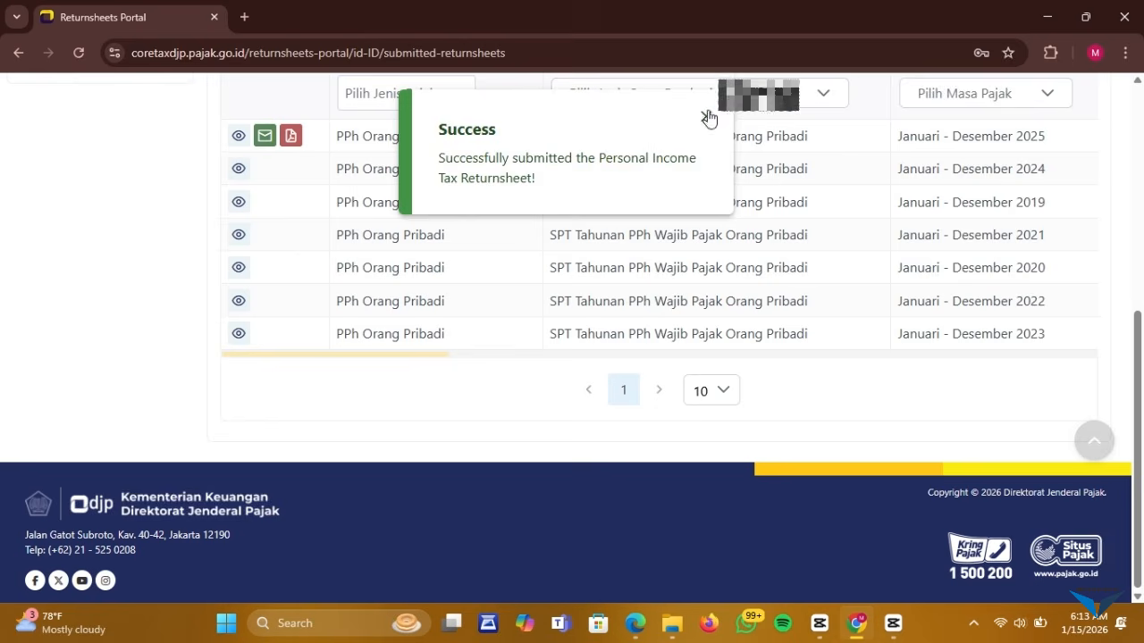
{"action": "left_click", "coordinate": [709, 119]}
Download the PDF of the reported Januari - Desember 2025 return and send its receipt (BPS) by e-mail
{"action": "scroll", "coordinate": [702, 263], "scroll_direction": "up", "scroll_amount": 2}
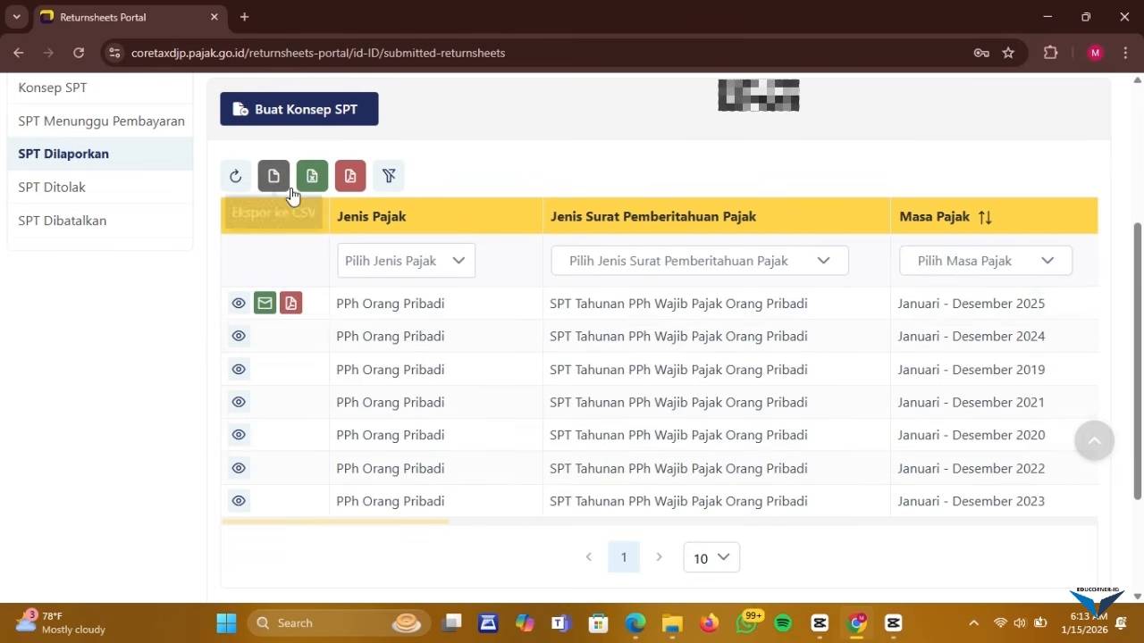
{"action": "left_click", "coordinate": [291, 304]}
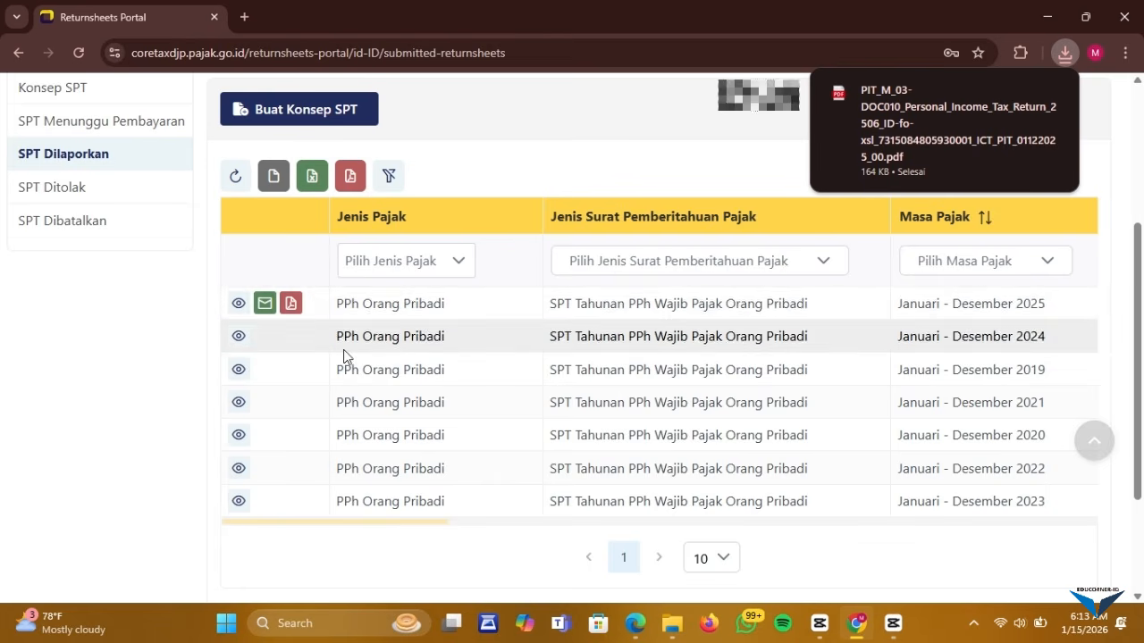
{"action": "left_click", "coordinate": [262, 305]}
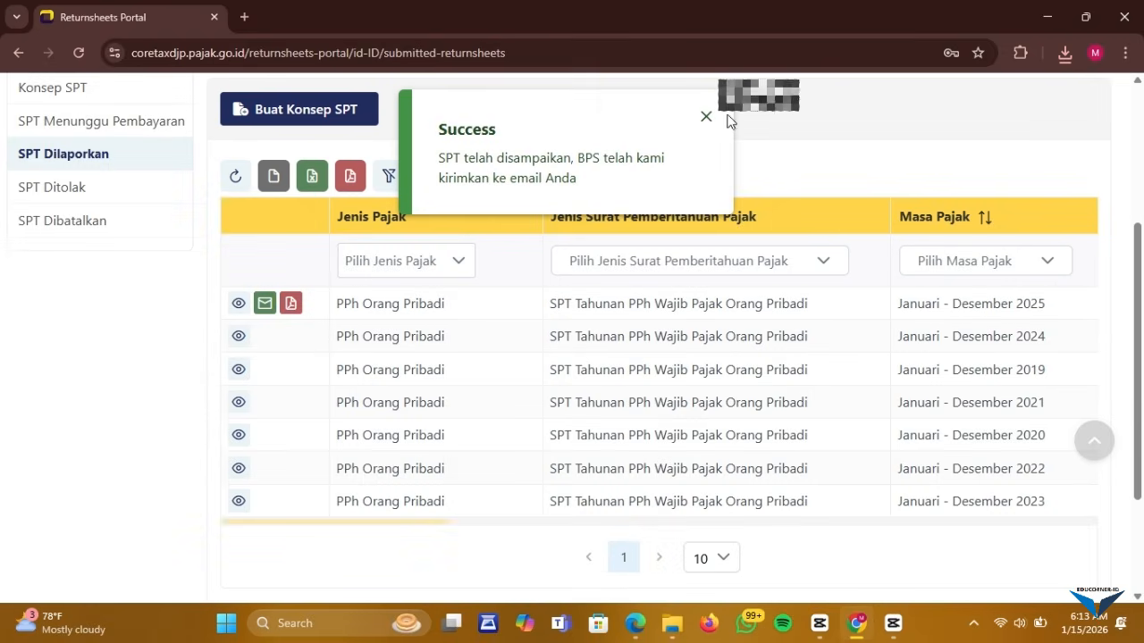
{"action": "left_click", "coordinate": [705, 120]}
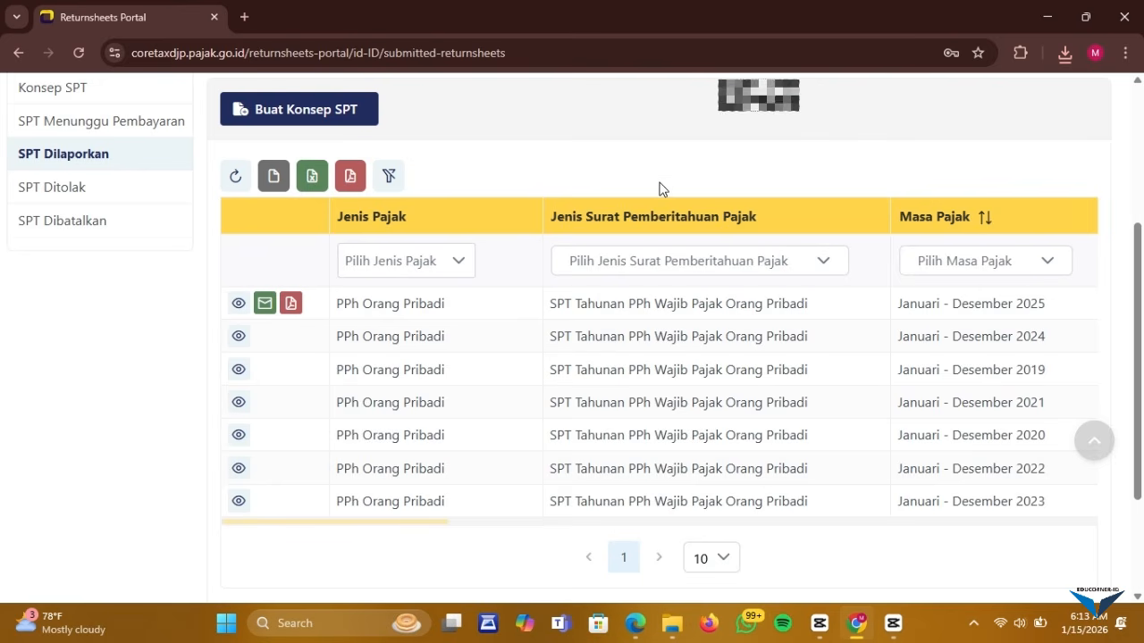